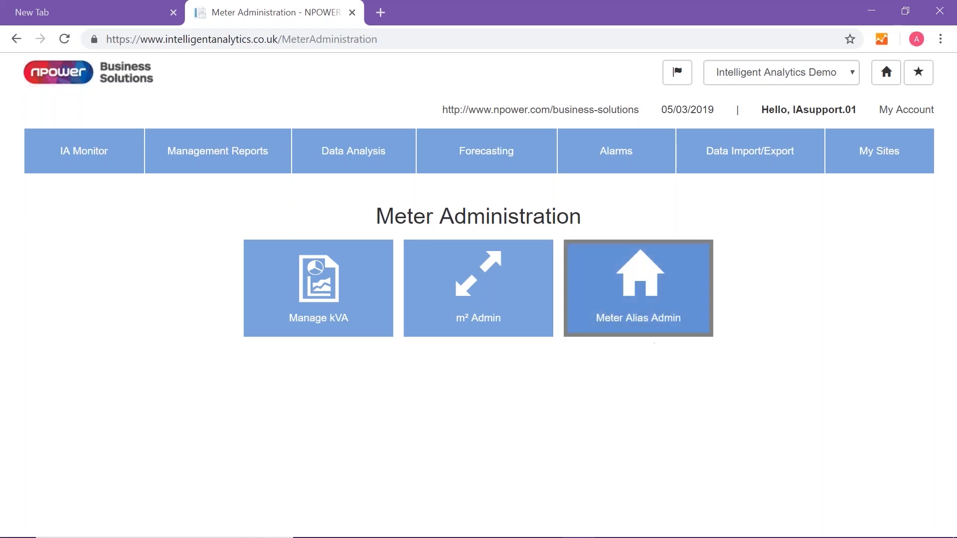
Open Meter Alias Admin and filter the meter list by "om"
{"action": "left_click", "coordinate": [653, 310]}
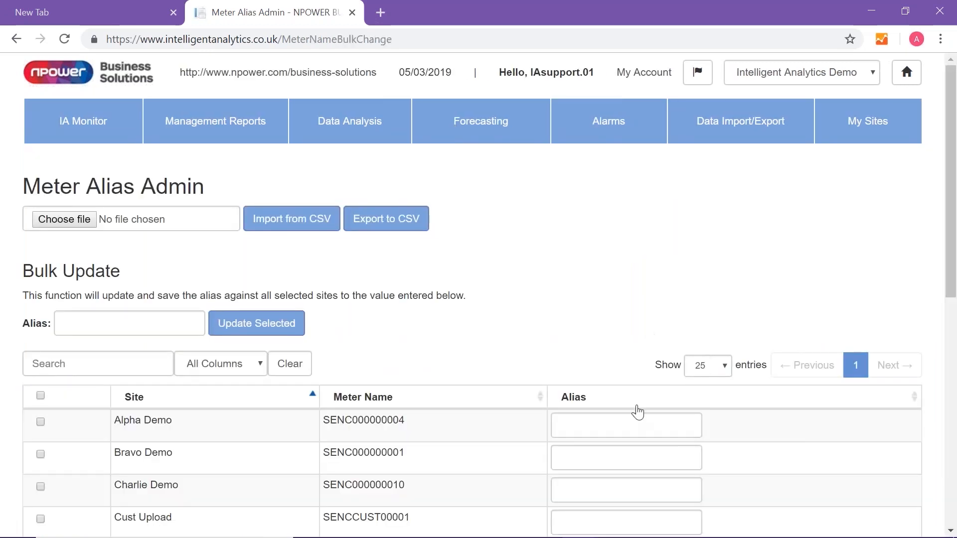
{"action": "scroll", "coordinate": [638, 408], "scroll_direction": "down", "scroll_amount": 1}
{"action": "scroll", "coordinate": [637, 406], "scroll_direction": "down", "scroll_amount": 3}
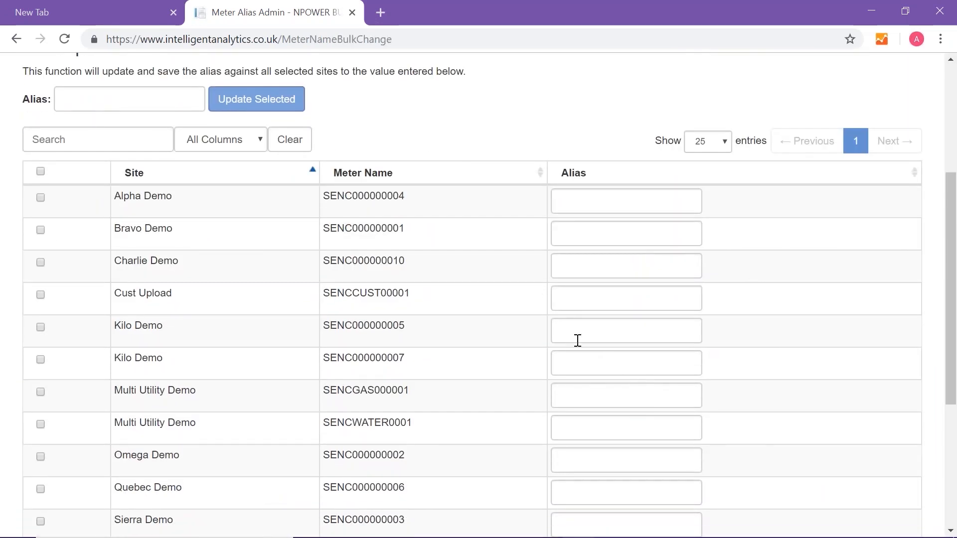
{"action": "left_click", "coordinate": [581, 427]}
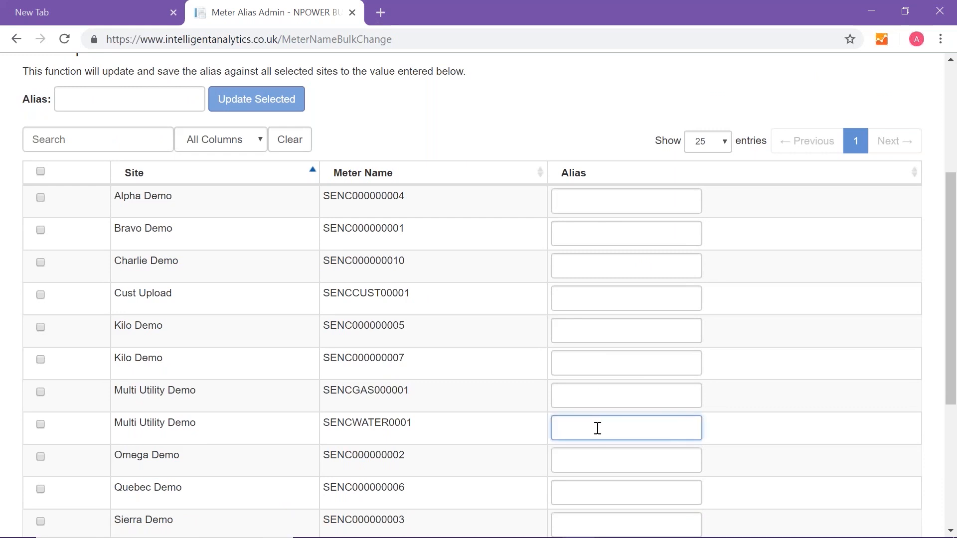
{"action": "scroll", "coordinate": [596, 428], "scroll_direction": "down", "scroll_amount": 2}
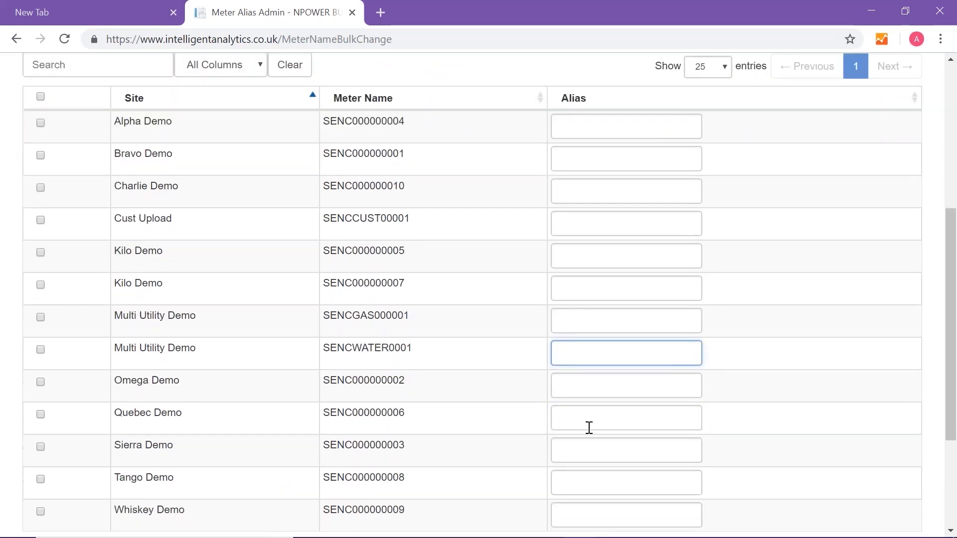
{"action": "scroll", "coordinate": [587, 429], "scroll_direction": "down", "scroll_amount": 2}
{"action": "scroll", "coordinate": [70, 203], "scroll_direction": "up", "scroll_amount": 5}
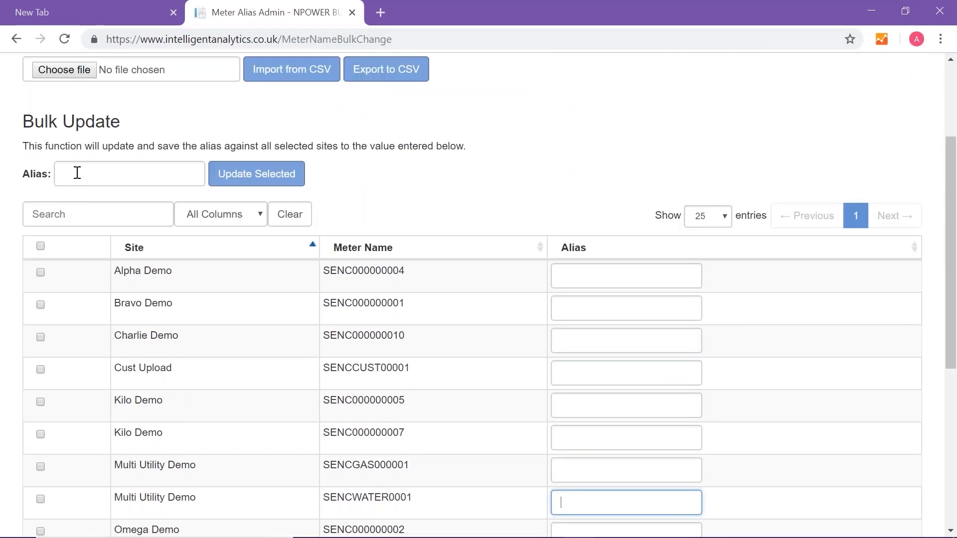
{"action": "left_click", "coordinate": [71, 208]}
{"action": "type", "text": "om"}
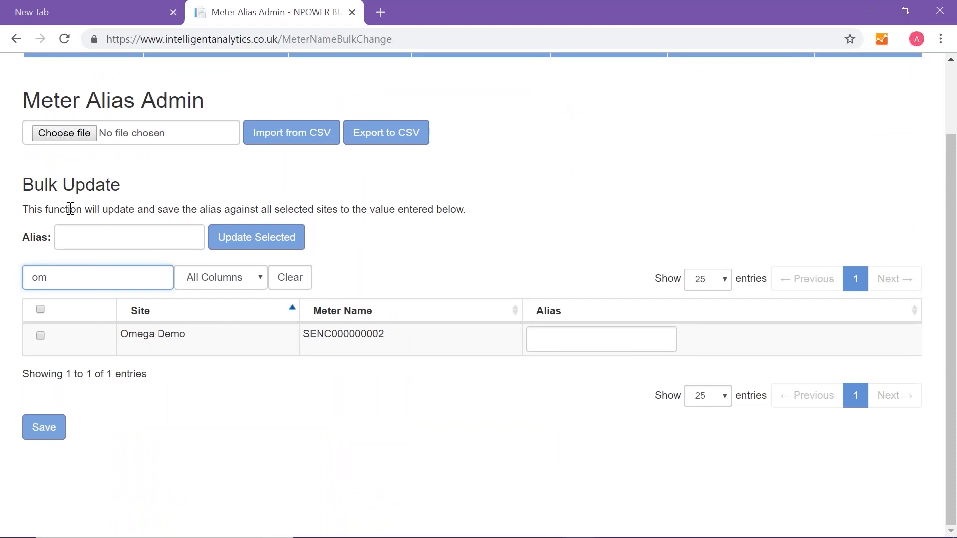
Set the Omega Demo meter's alias to "Omega Demo - SENC00000002" and save it
{"action": "left_click", "coordinate": [577, 339]}
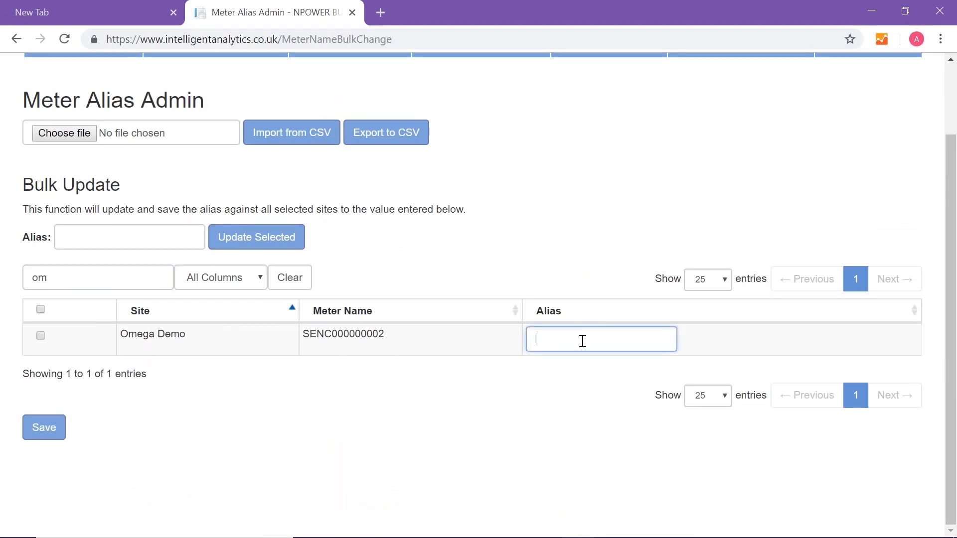
{"action": "type", "text": "Omega Demo"}
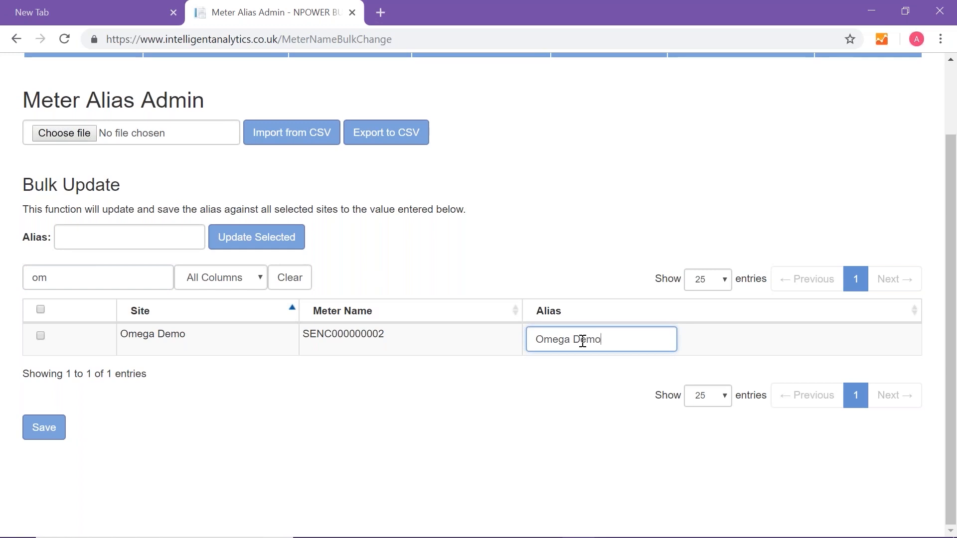
{"action": "type", "text": " - SENC00000002"}
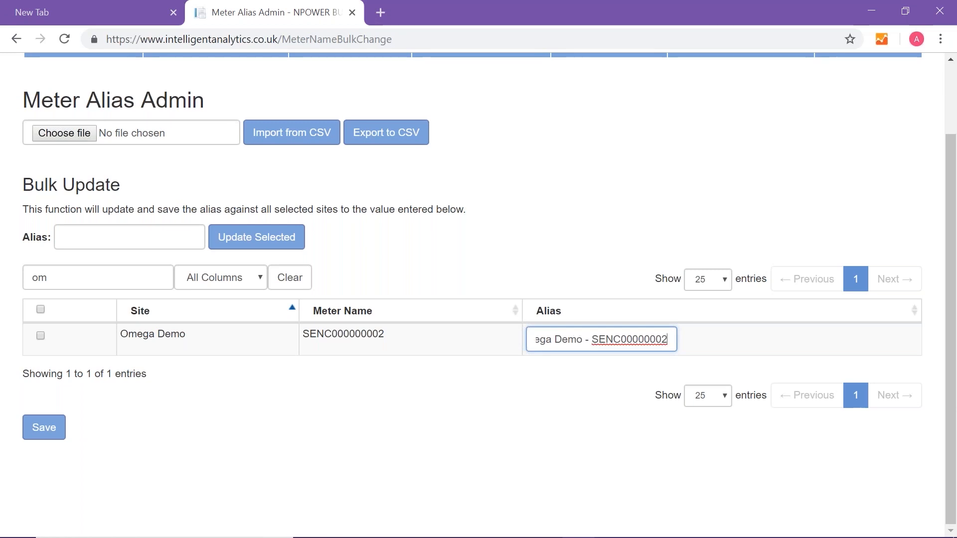
{"action": "left_click", "coordinate": [53, 436]}
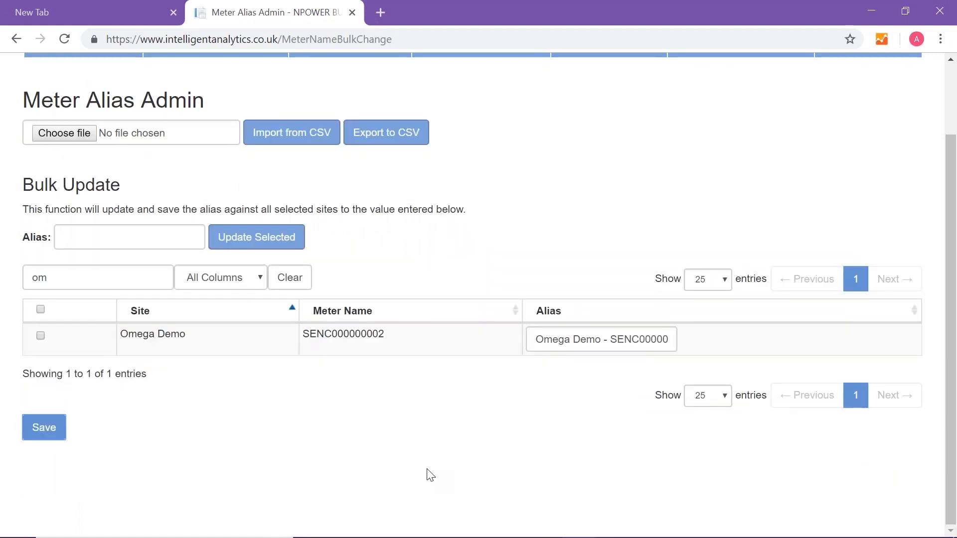
Open m² Admin in the Meter Administration section of My Sites and look through the listed meters
{"action": "scroll", "coordinate": [429, 473], "scroll_direction": "up", "scroll_amount": 2}
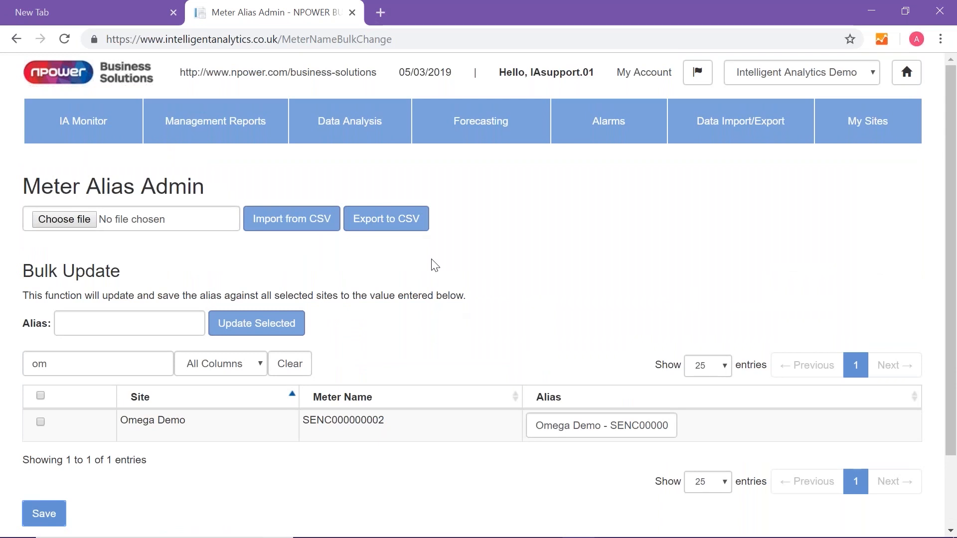
{"action": "left_click", "coordinate": [887, 117]}
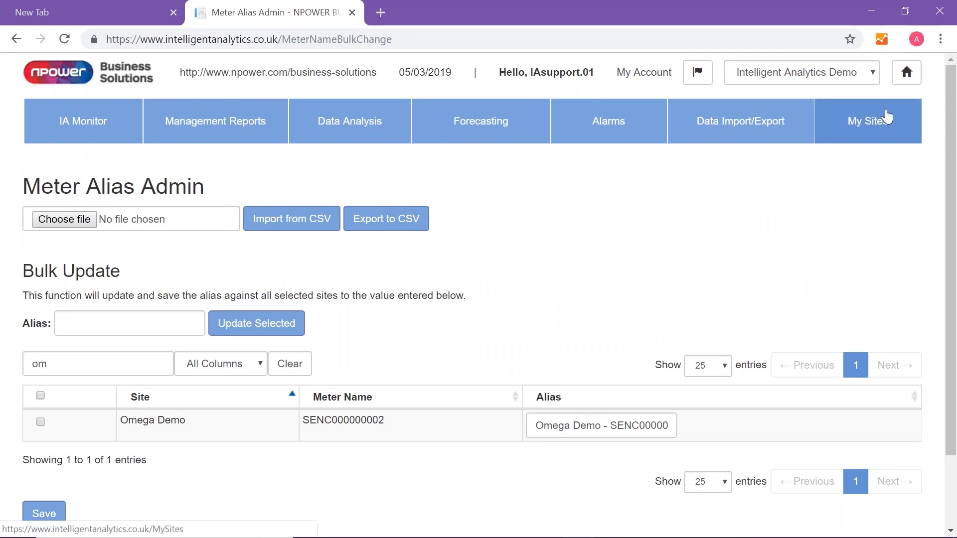
{"action": "scroll", "coordinate": [636, 468], "scroll_direction": "down", "scroll_amount": 1}
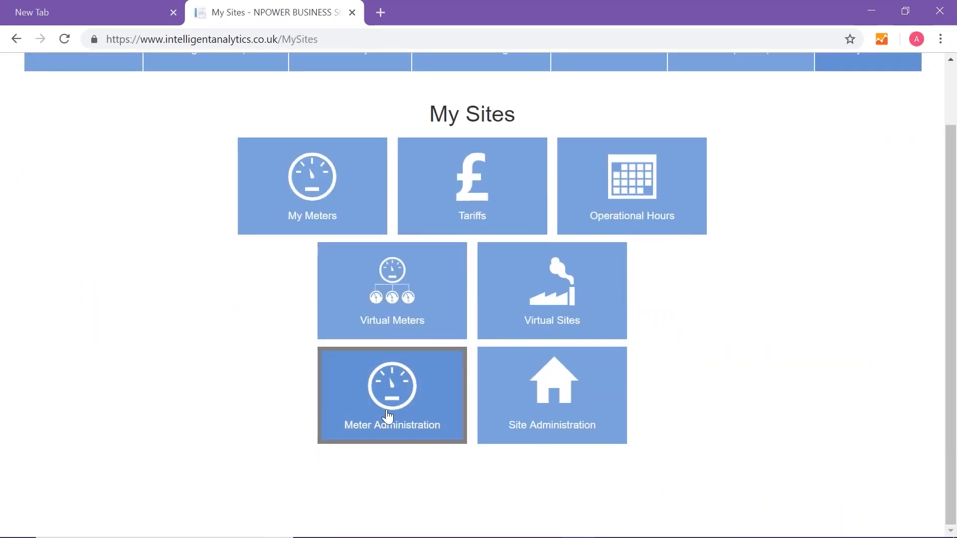
{"action": "left_click", "coordinate": [391, 423]}
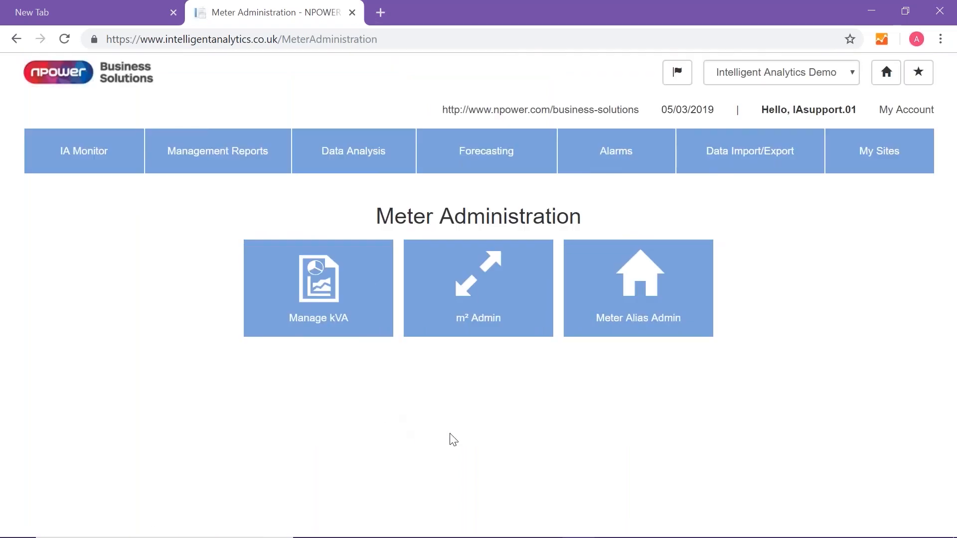
{"action": "left_click", "coordinate": [474, 308]}
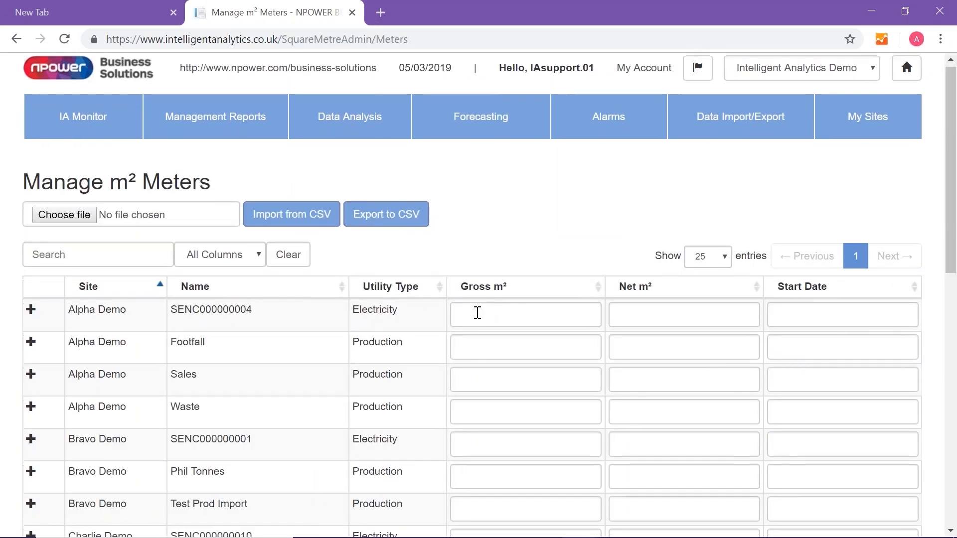
{"action": "scroll", "coordinate": [478, 311], "scroll_direction": "down", "scroll_amount": 3}
{"action": "scroll", "coordinate": [478, 312], "scroll_direction": "down", "scroll_amount": 6}
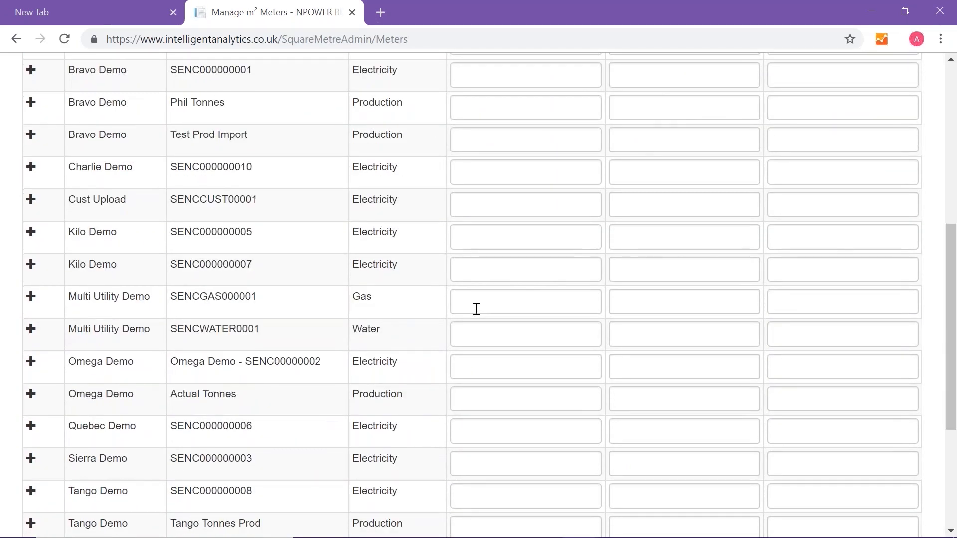
{"action": "scroll", "coordinate": [474, 310], "scroll_direction": "up", "scroll_amount": 8}
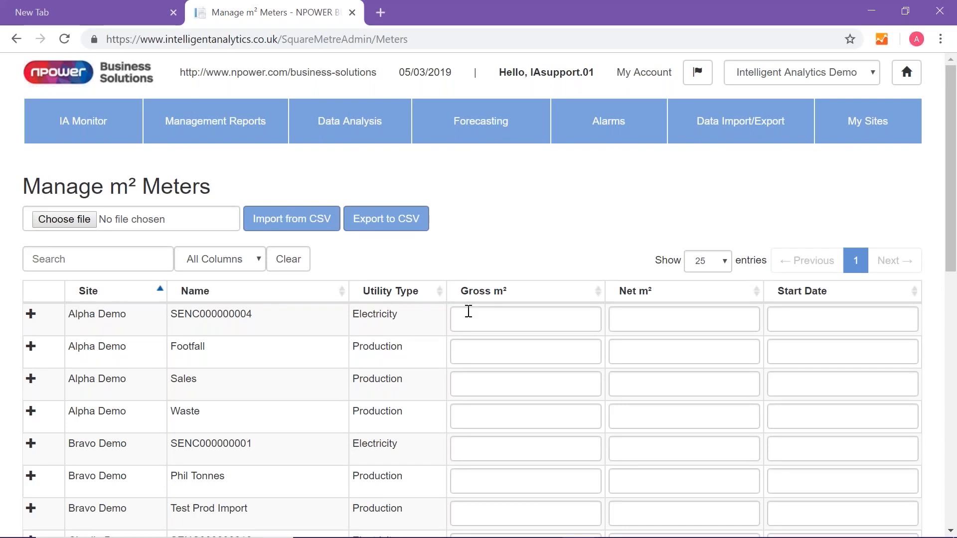
Enter a gross area of 500 m² and a net area of 300 m² for Alpha Demo's electricity meter
{"action": "left_click", "coordinate": [491, 314]}
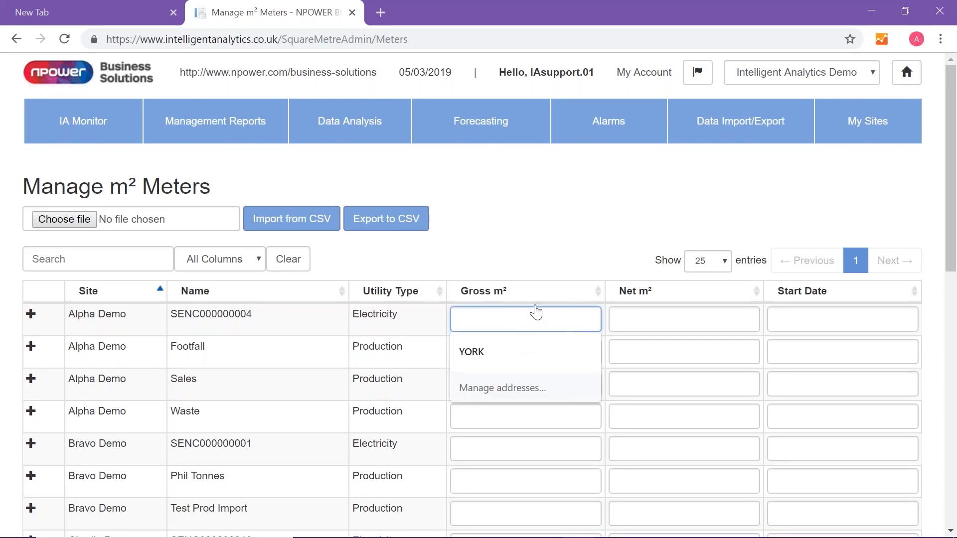
{"action": "left_click", "coordinate": [642, 314]}
{"action": "left_click", "coordinate": [498, 324]}
{"action": "type", "text": "500"}
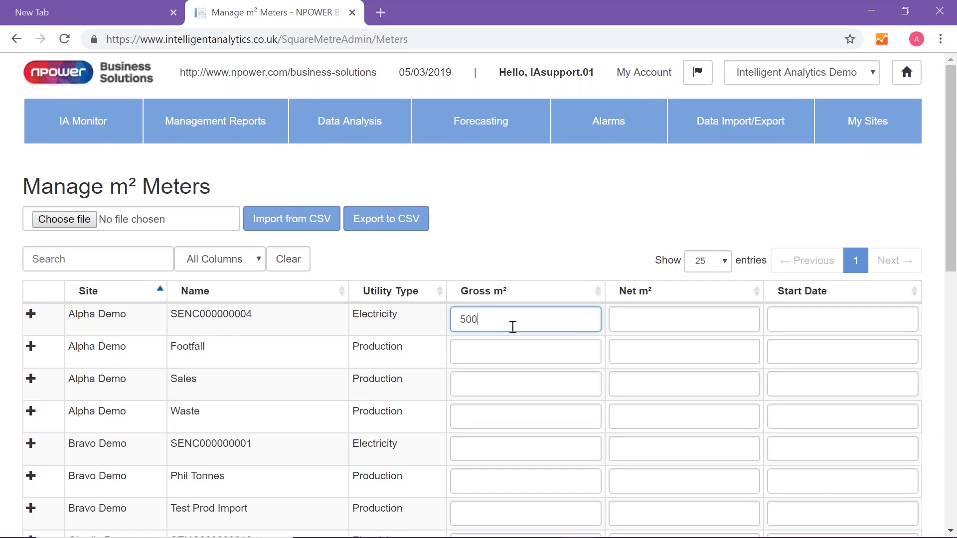
{"action": "left_click", "coordinate": [652, 316]}
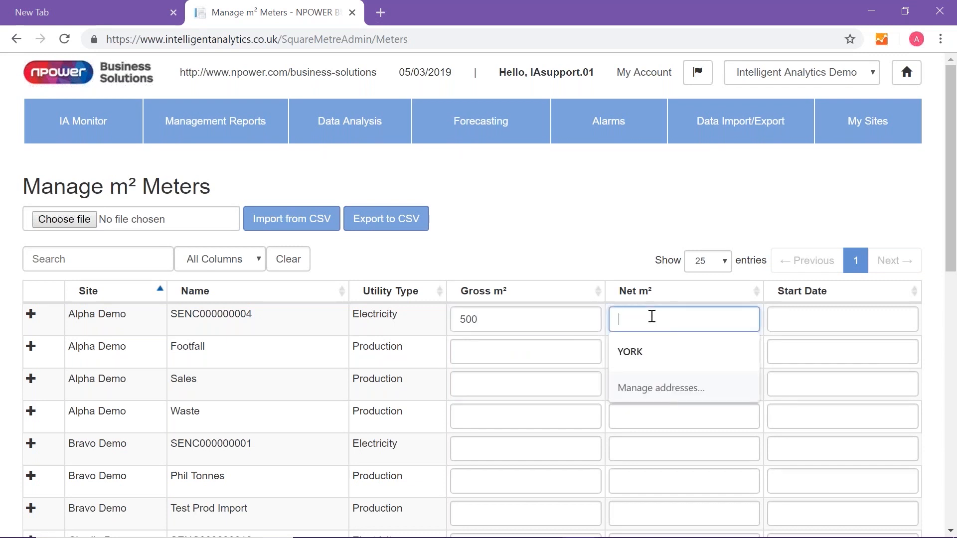
{"action": "type", "text": "300"}
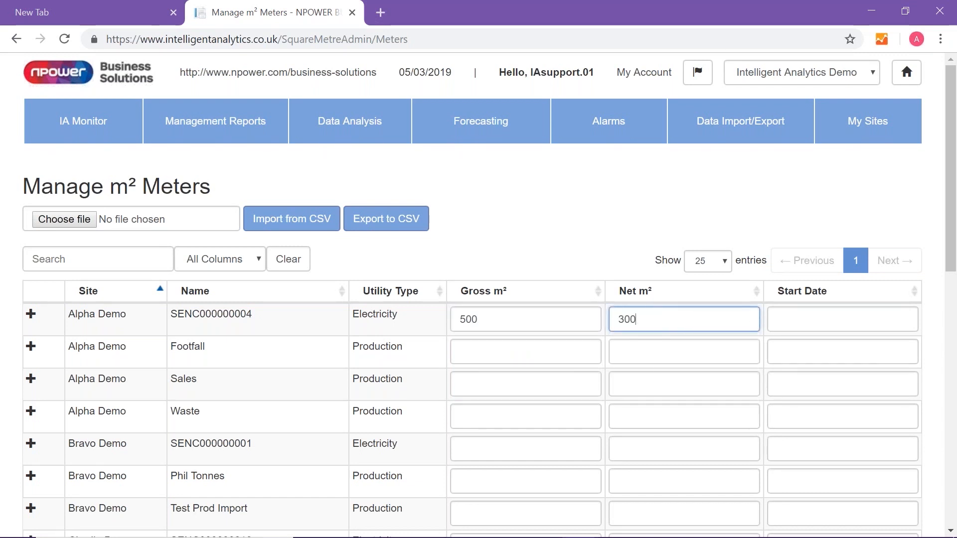
Set the start date of Alpha Demo's electricity meter to 01/01/2019 and save the m² entries
{"action": "left_click", "coordinate": [808, 326]}
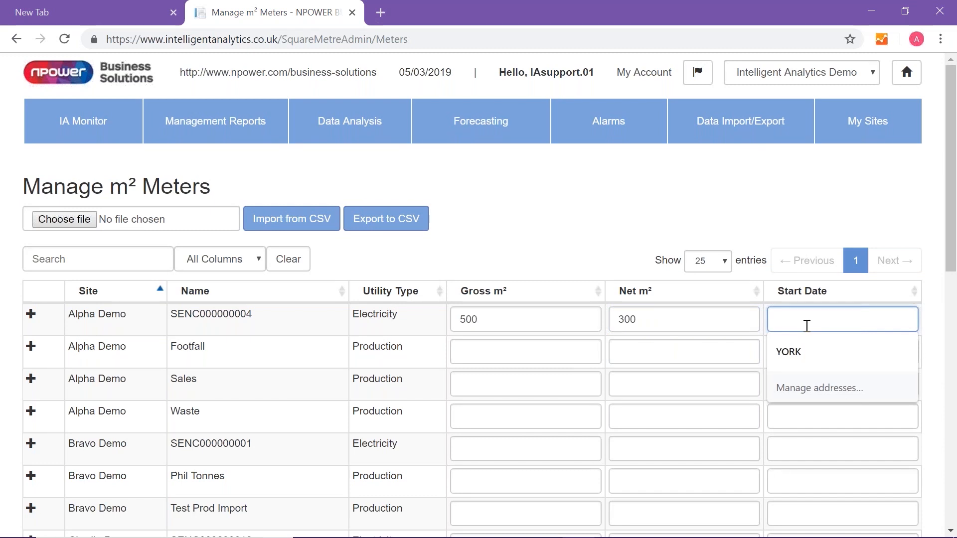
{"action": "type", "text": "01/01"}
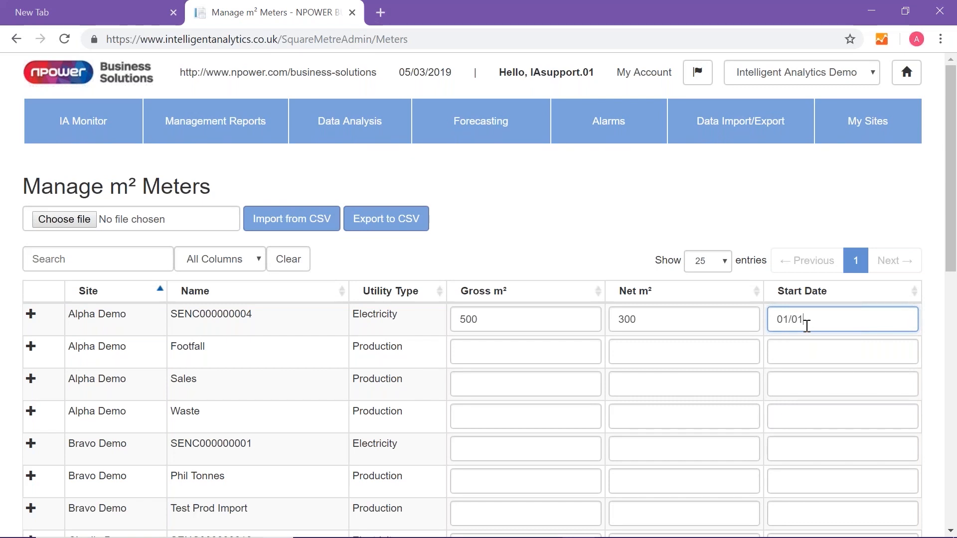
{"action": "type", "text": "2019"}
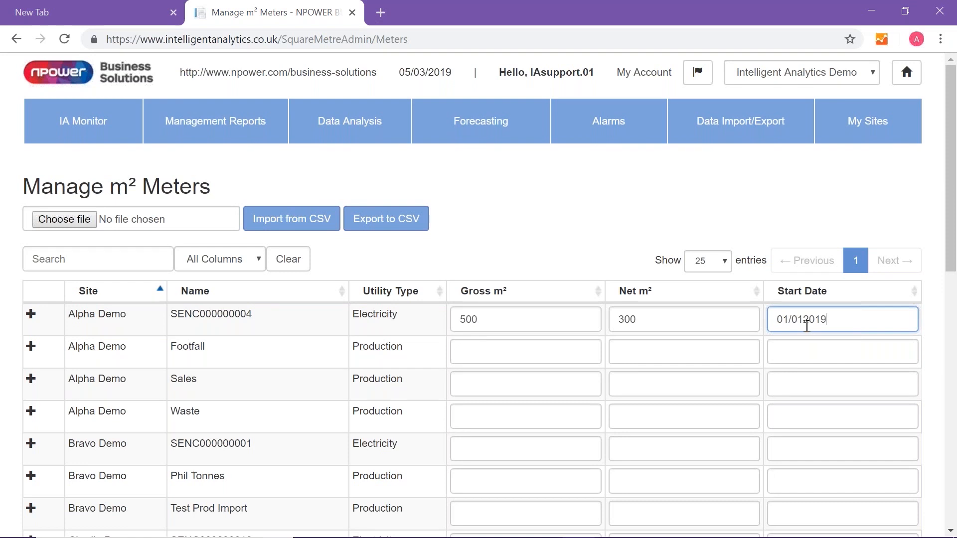
{"action": "scroll", "coordinate": [728, 311], "scroll_direction": "down", "scroll_amount": 3}
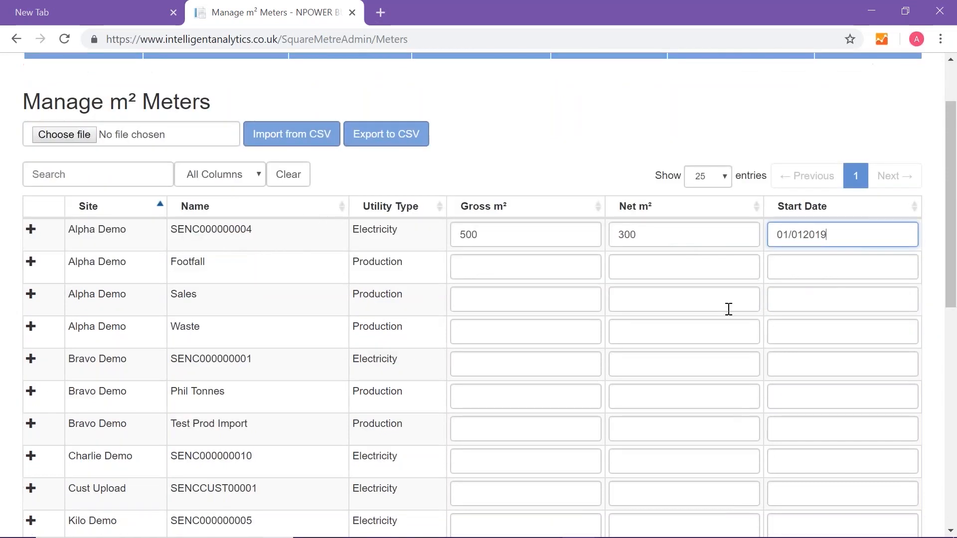
{"action": "left_click", "coordinate": [803, 170]}
{"action": "type", "text": "/"}
{"action": "scroll", "coordinate": [812, 180], "scroll_direction": "down", "scroll_amount": 10}
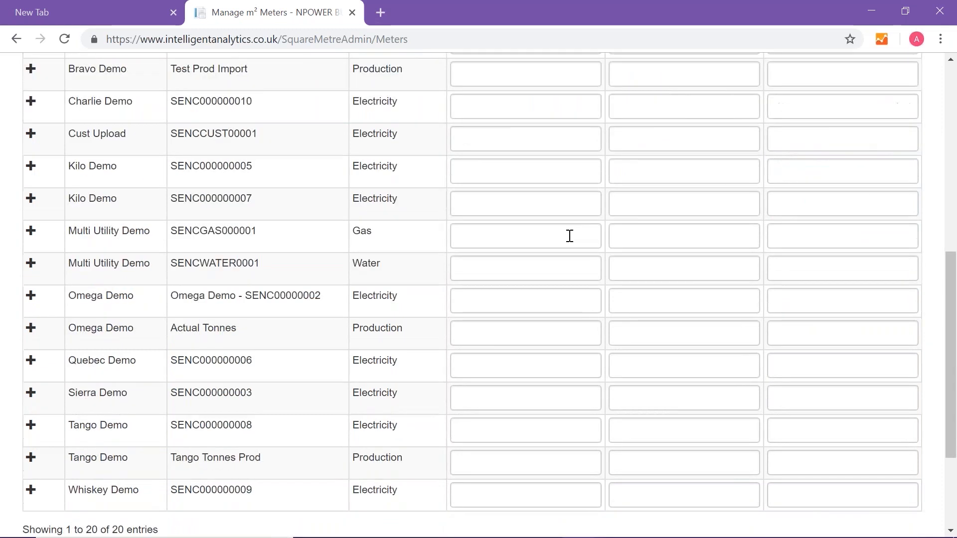
{"action": "left_click", "coordinate": [44, 429]}
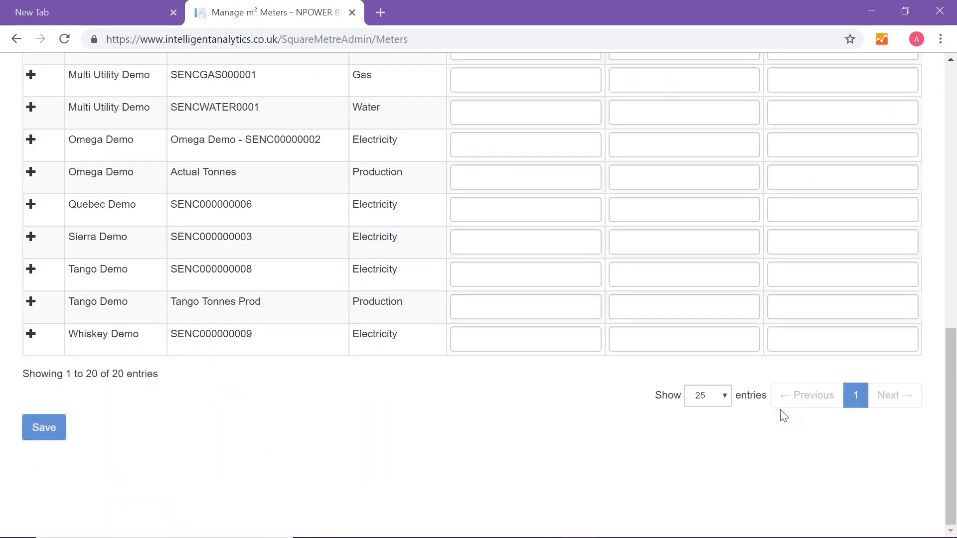
Open Site Alias Admin in the Site Administration section of My Sites
{"action": "scroll", "coordinate": [584, 256], "scroll_direction": "up", "scroll_amount": 1}
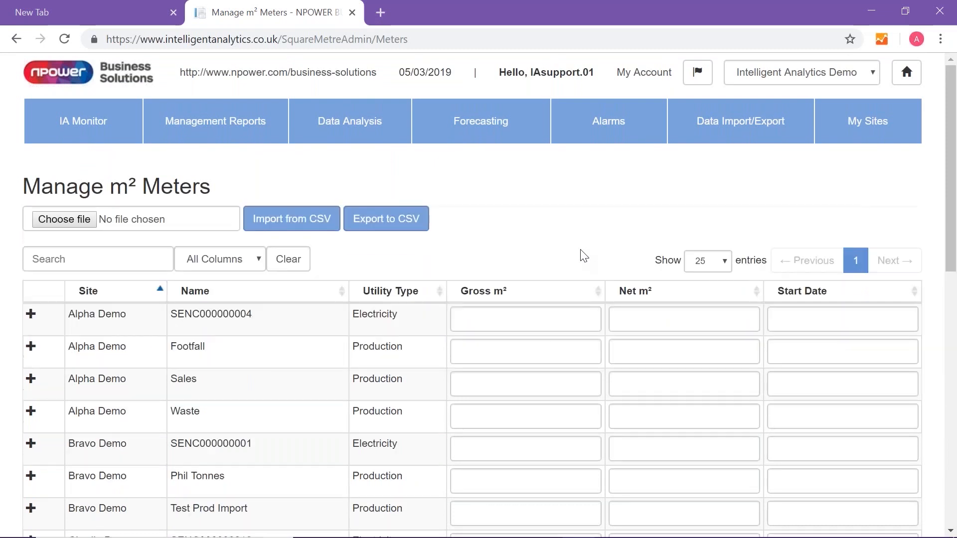
{"action": "left_click", "coordinate": [870, 124]}
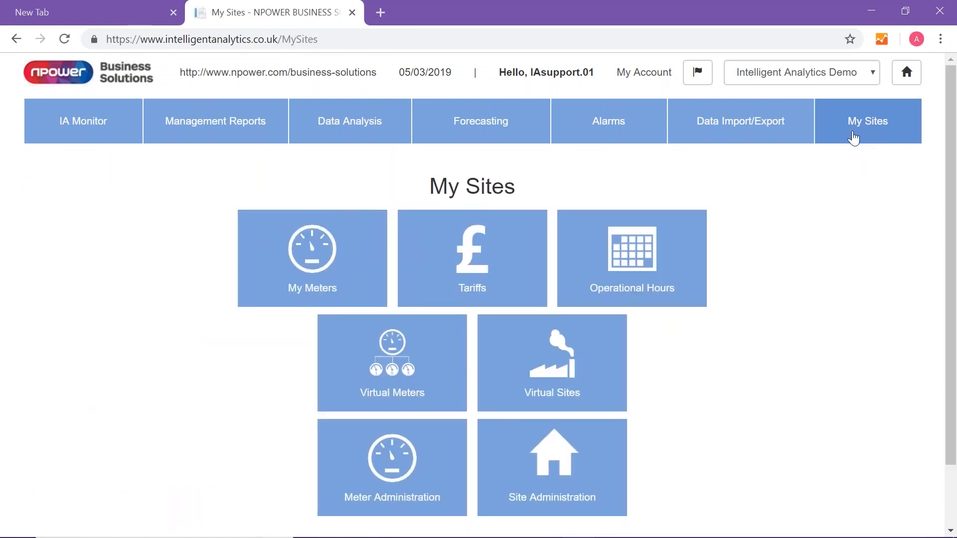
{"action": "scroll", "coordinate": [857, 138], "scroll_direction": "down", "scroll_amount": 2}
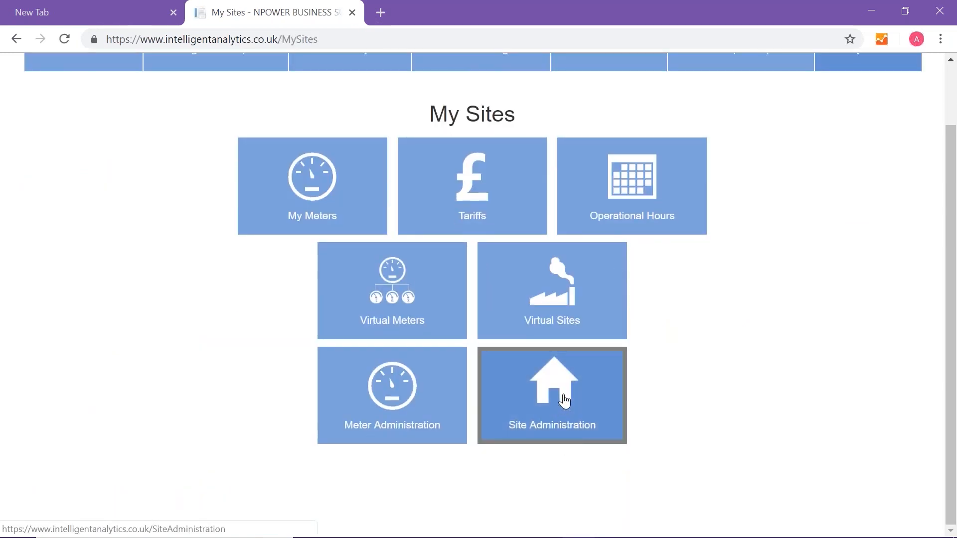
{"action": "left_click", "coordinate": [566, 398]}
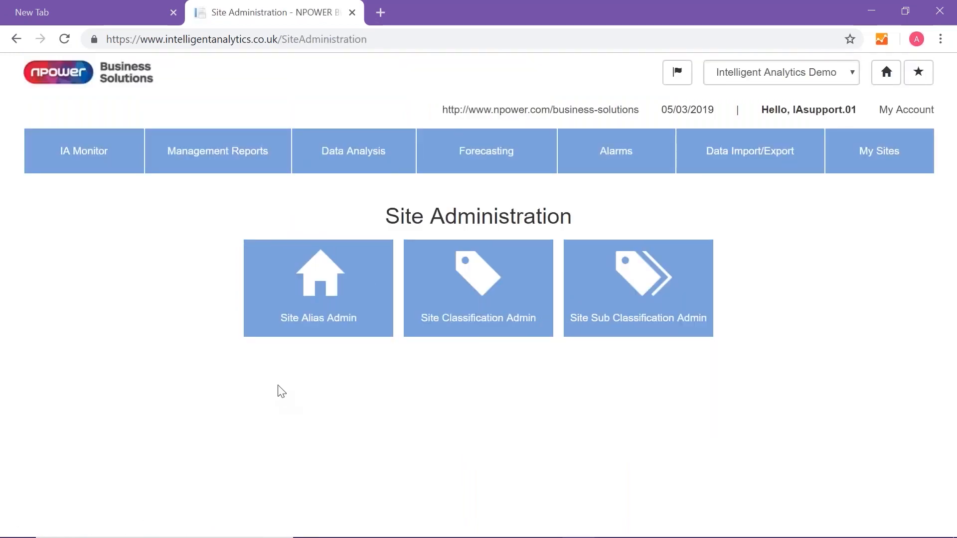
{"action": "left_click", "coordinate": [327, 318]}
Enter the site alias Test Site 1 for Omega Demo
{"action": "scroll", "coordinate": [254, 297], "scroll_direction": "down", "scroll_amount": 3}
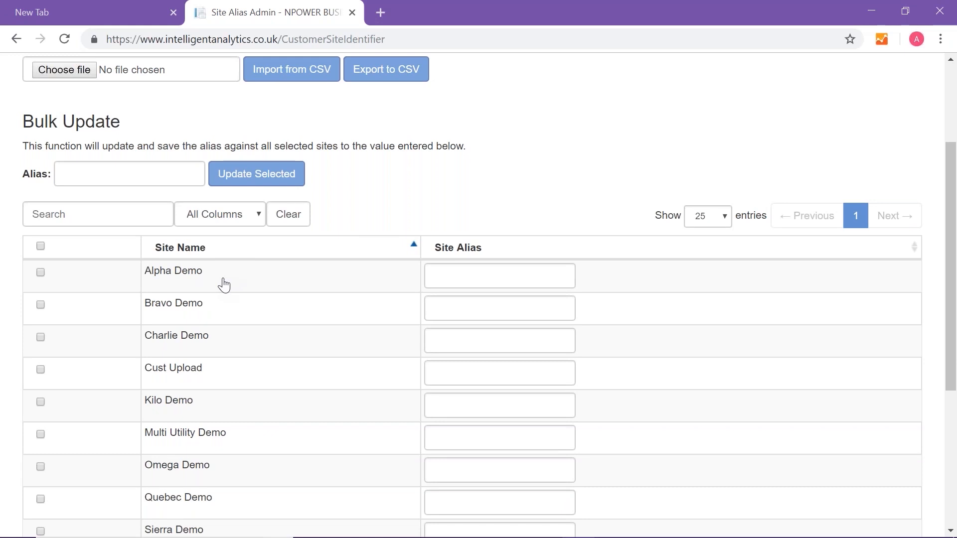
{"action": "scroll", "coordinate": [466, 315], "scroll_direction": "down", "scroll_amount": 2}
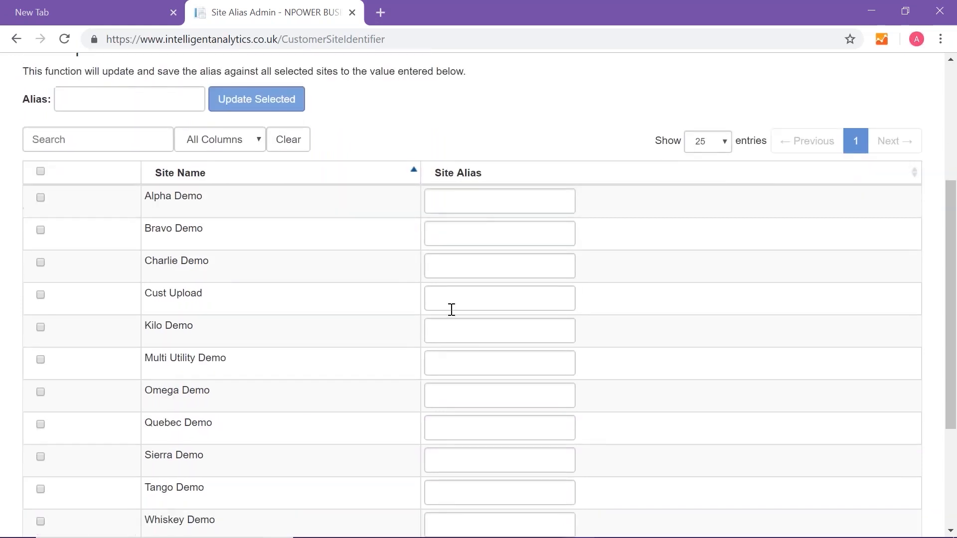
{"action": "scroll", "coordinate": [442, 321], "scroll_direction": "down", "scroll_amount": 2}
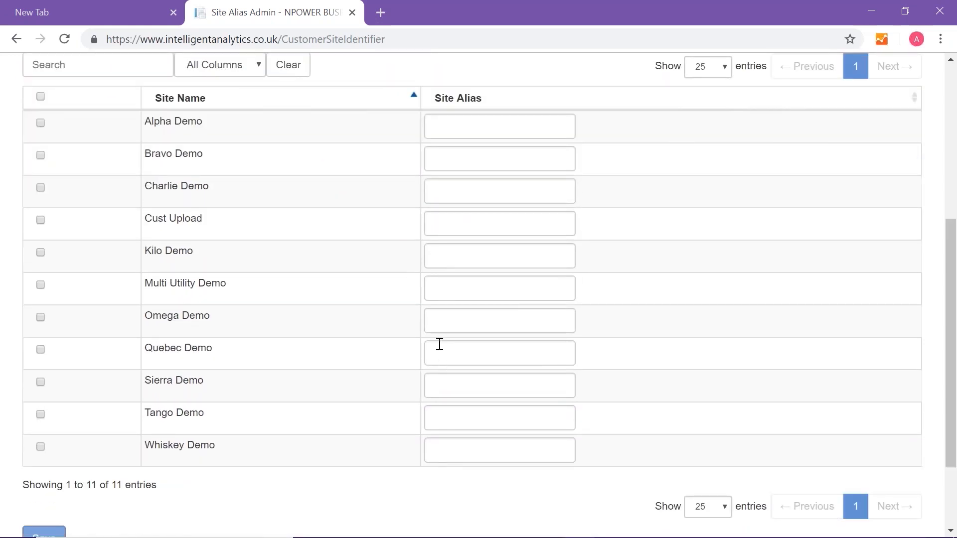
{"action": "left_click", "coordinate": [440, 320]}
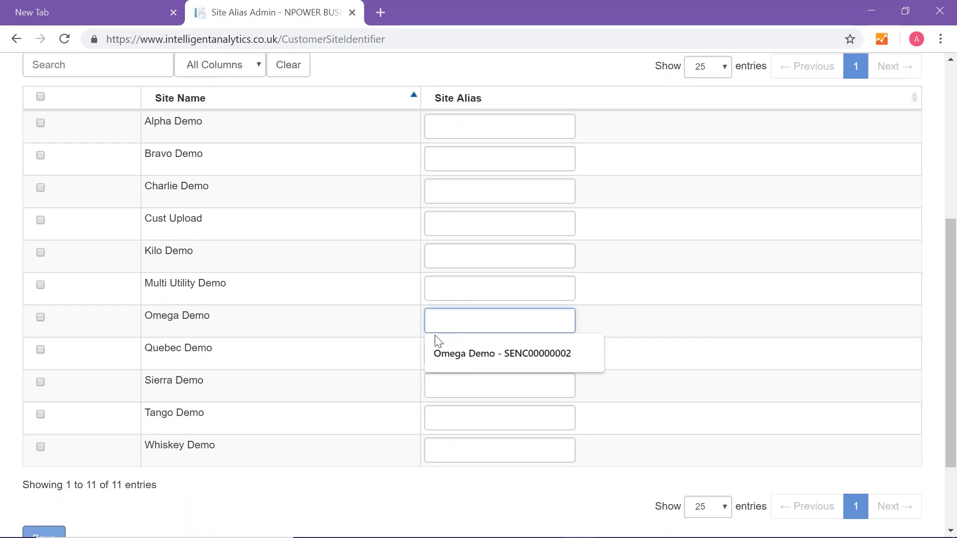
{"action": "type", "text": "Test"}
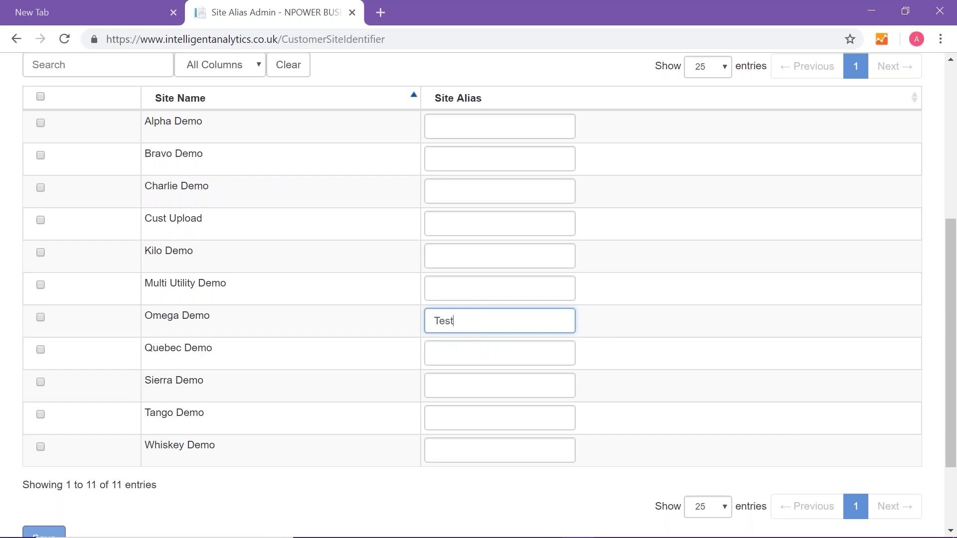
{"action": "type", "text": " Si"}
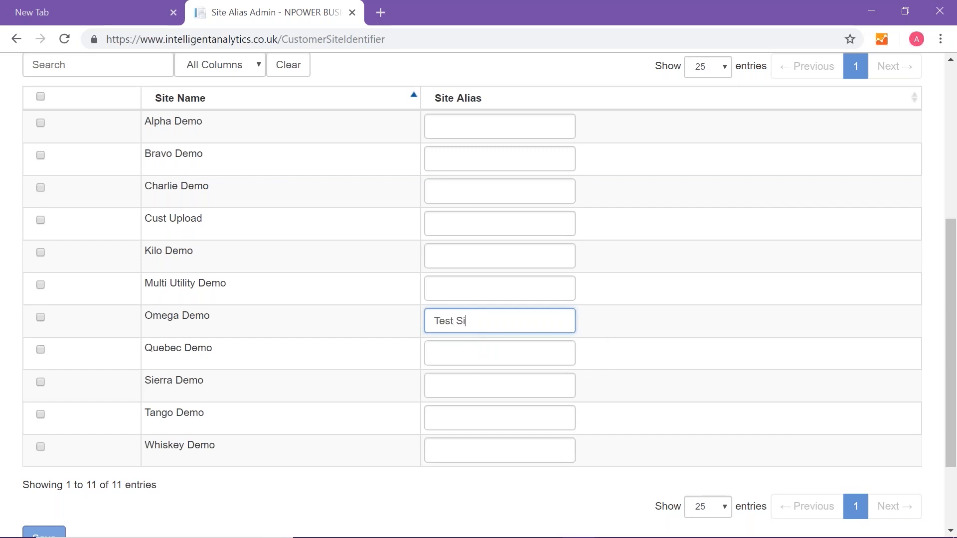
{"action": "type", "text": "te 1"}
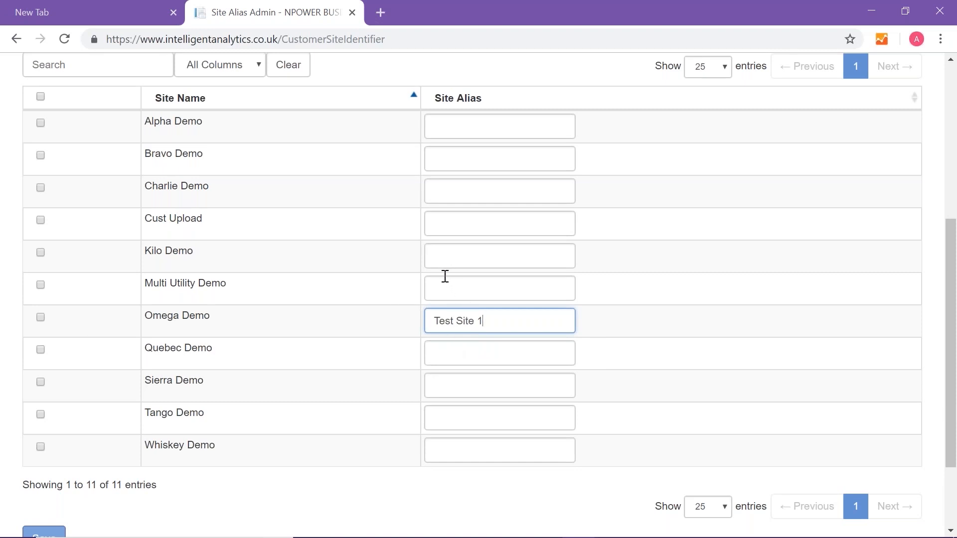
Enter the site alias Test site 2 for Whiskey Demo and Test Site 3 for Sierra Demo
{"action": "left_click", "coordinate": [448, 447]}
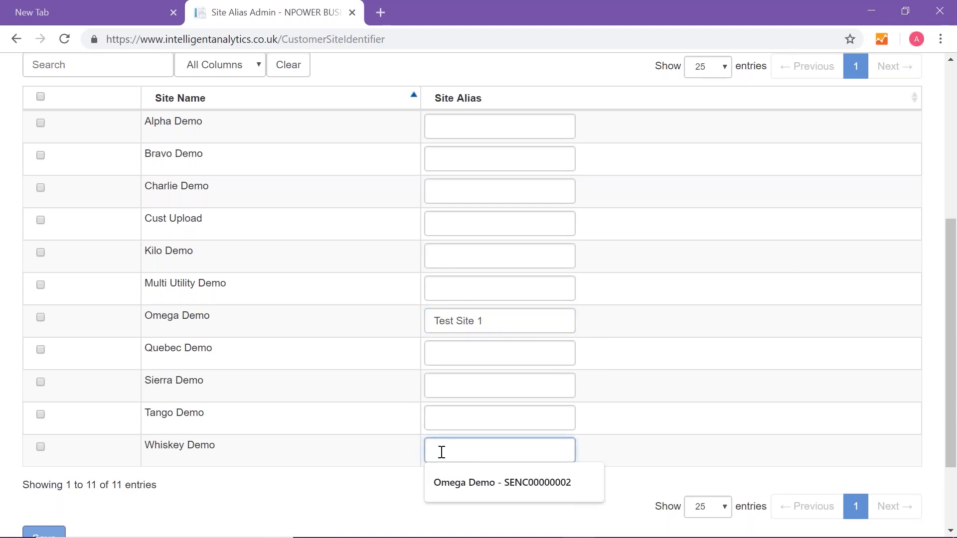
{"action": "type", "text": "Test site 2"}
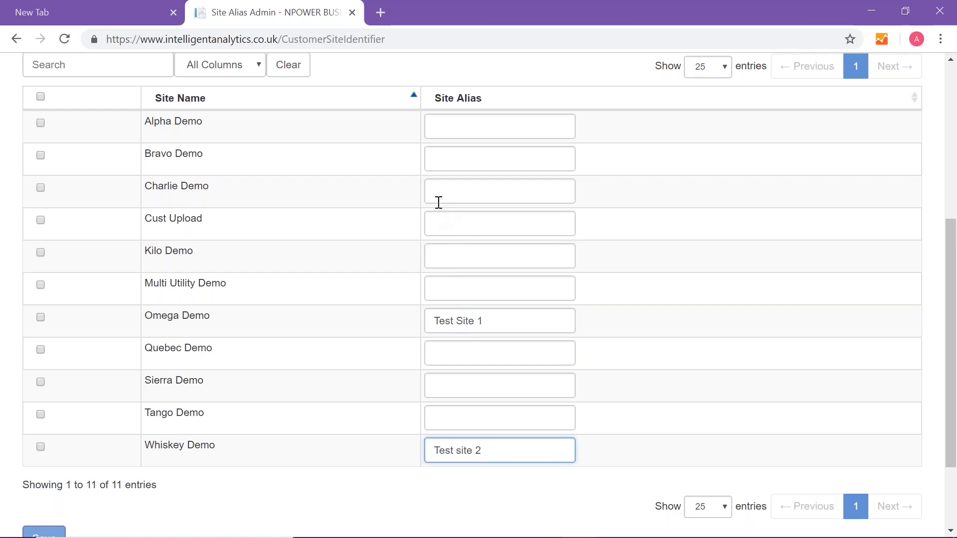
{"action": "left_click", "coordinate": [435, 385]}
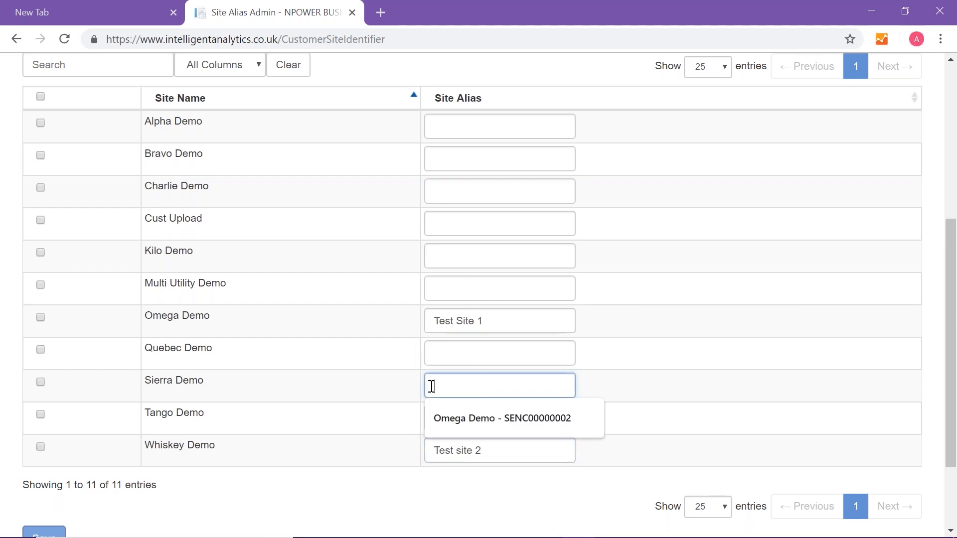
{"action": "type", "text": "Te"}
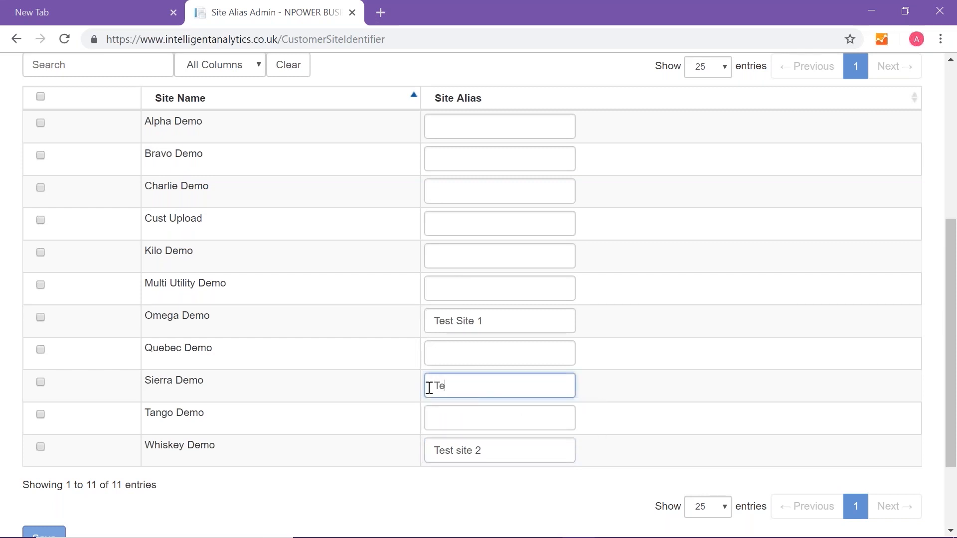
{"action": "type", "text": "st Site 3"}
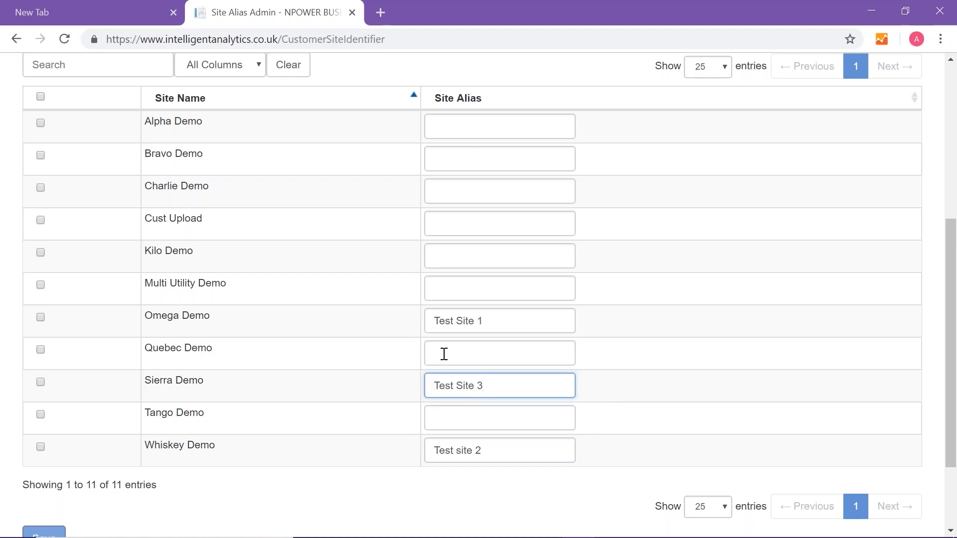
Enter the site alias Test Site 4 for Charlie Demo and save the site aliases
{"action": "left_click", "coordinate": [450, 190]}
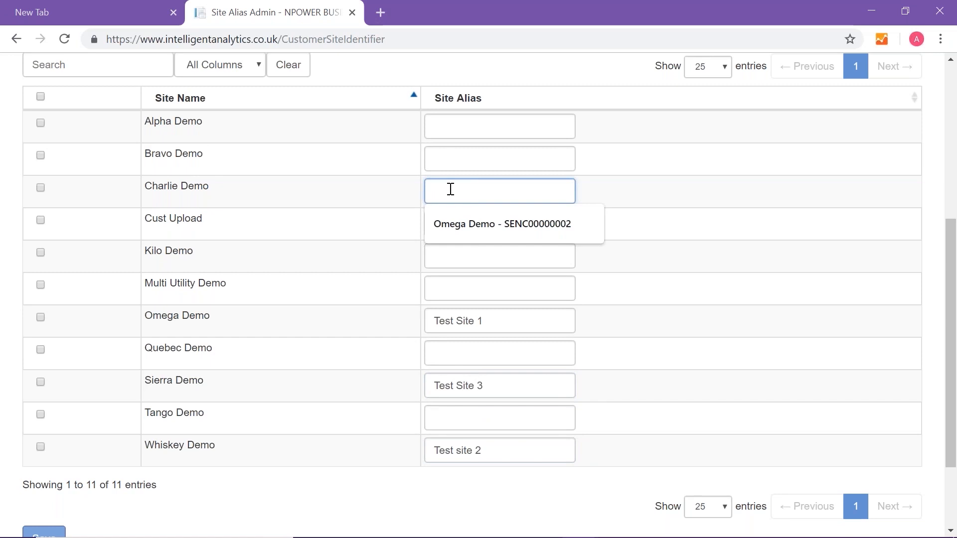
{"action": "type", "text": "Test"}
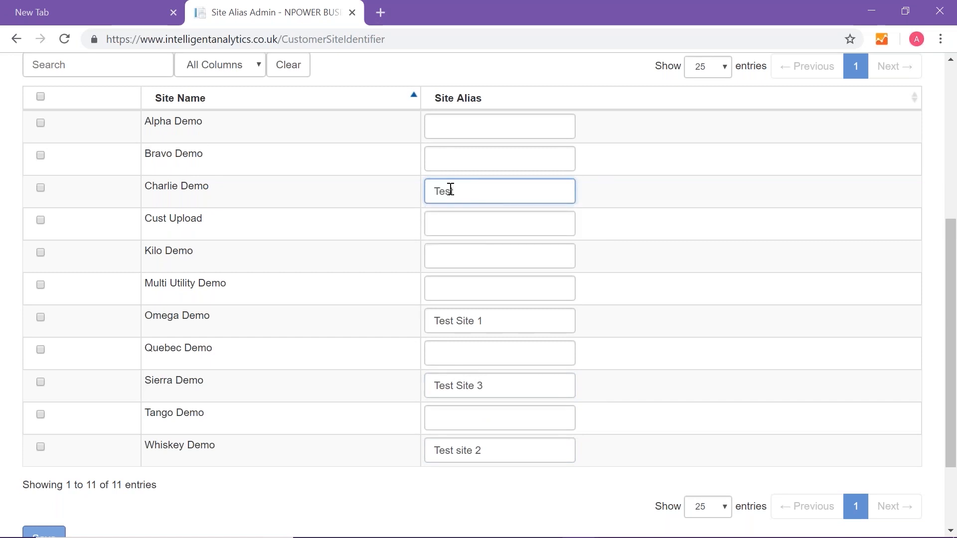
{"action": "type", "text": " Site 4"}
{"action": "scroll", "coordinate": [438, 254], "scroll_direction": "down", "scroll_amount": 3}
{"action": "left_click", "coordinate": [44, 467]}
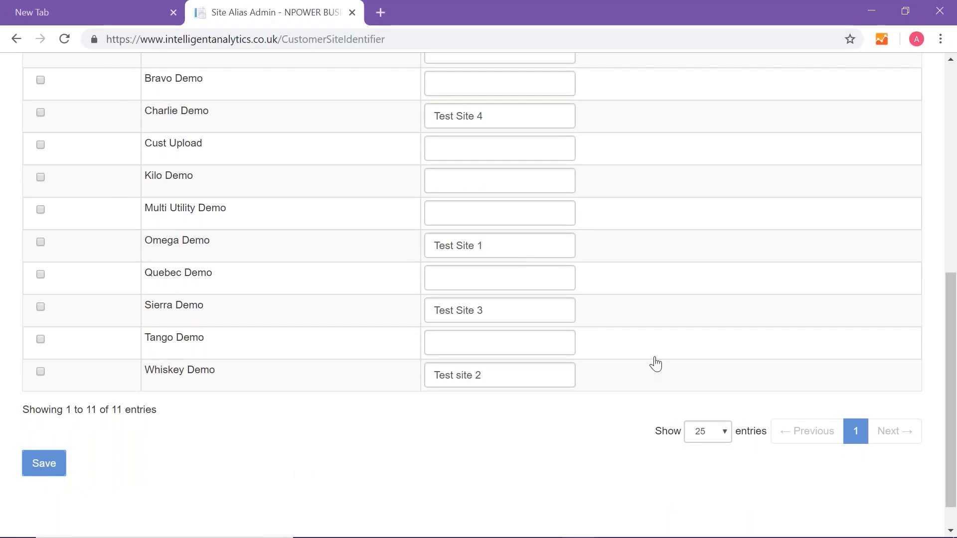
Open Site Classification Admin in the Site Administration section of My Sites
{"action": "scroll", "coordinate": [653, 363], "scroll_direction": "up", "scroll_amount": 3}
{"action": "scroll", "coordinate": [655, 363], "scroll_direction": "up", "scroll_amount": 4}
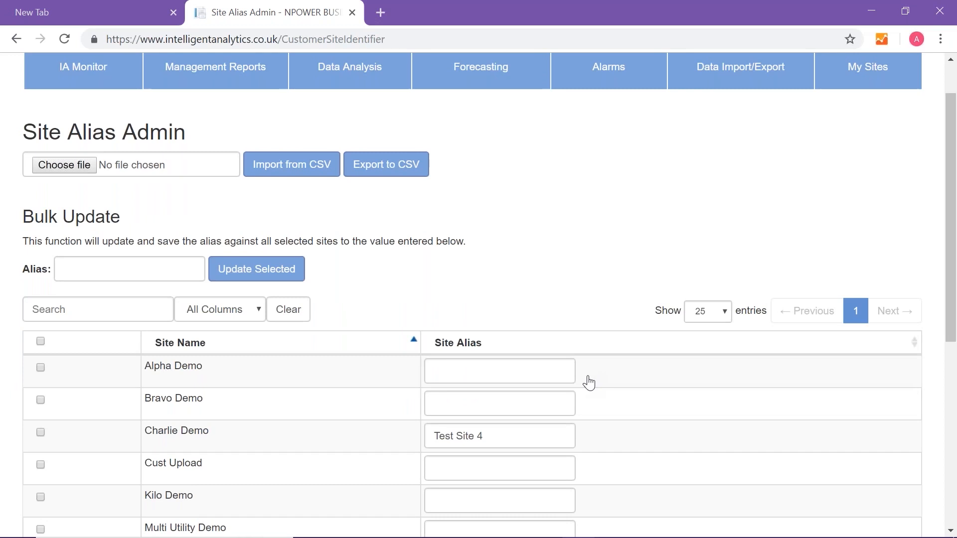
{"action": "scroll", "coordinate": [590, 378], "scroll_direction": "up", "scroll_amount": 2}
{"action": "left_click", "coordinate": [862, 127]}
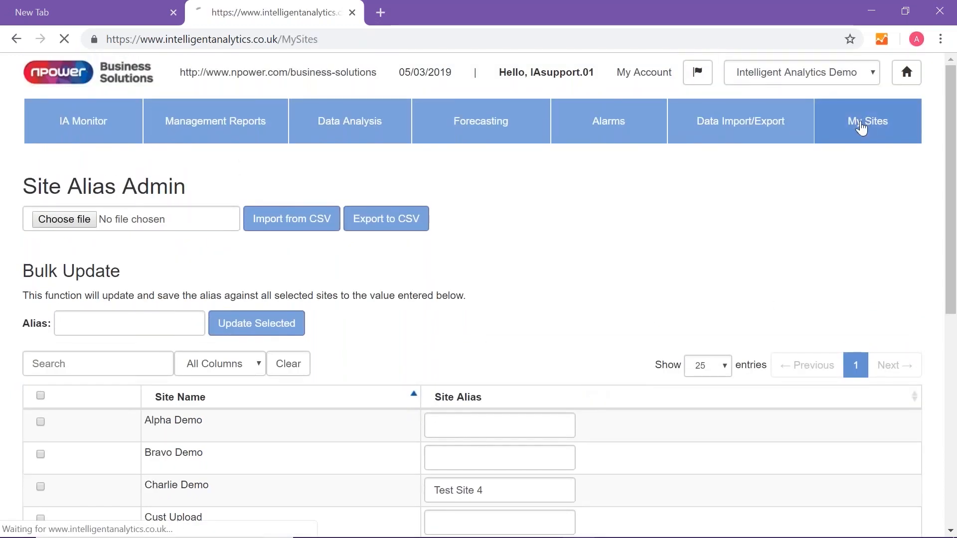
{"action": "left_click", "coordinate": [581, 480]}
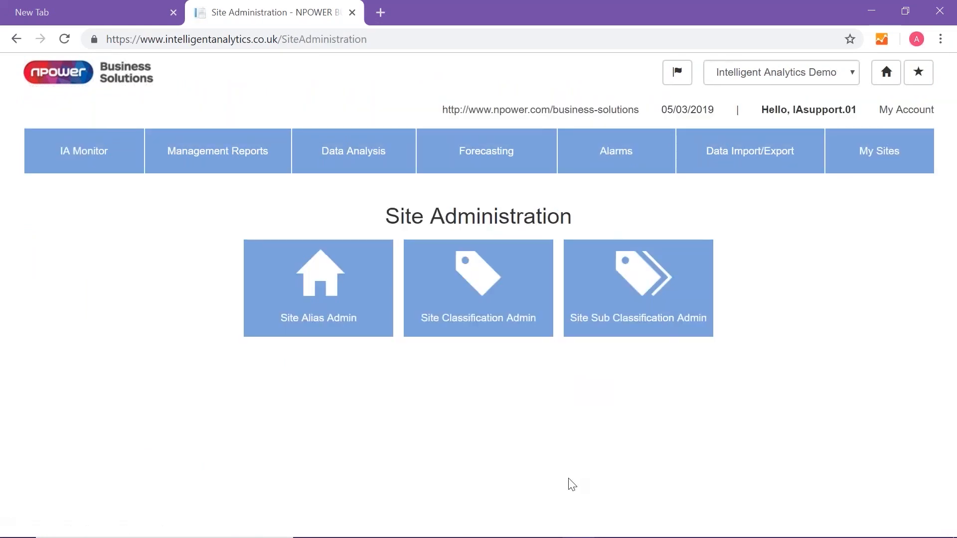
{"action": "left_click", "coordinate": [476, 272]}
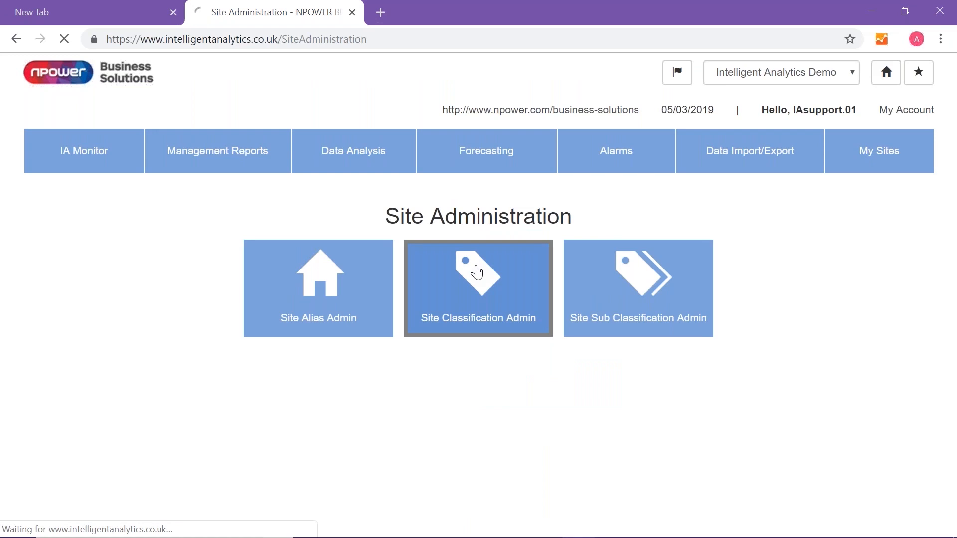
Change Omega Demo's classification to Schools and its start date to 01/01/2016
{"action": "scroll", "coordinate": [474, 271], "scroll_direction": "down", "scroll_amount": 1}
{"action": "scroll", "coordinate": [363, 299], "scroll_direction": "down", "scroll_amount": 3}
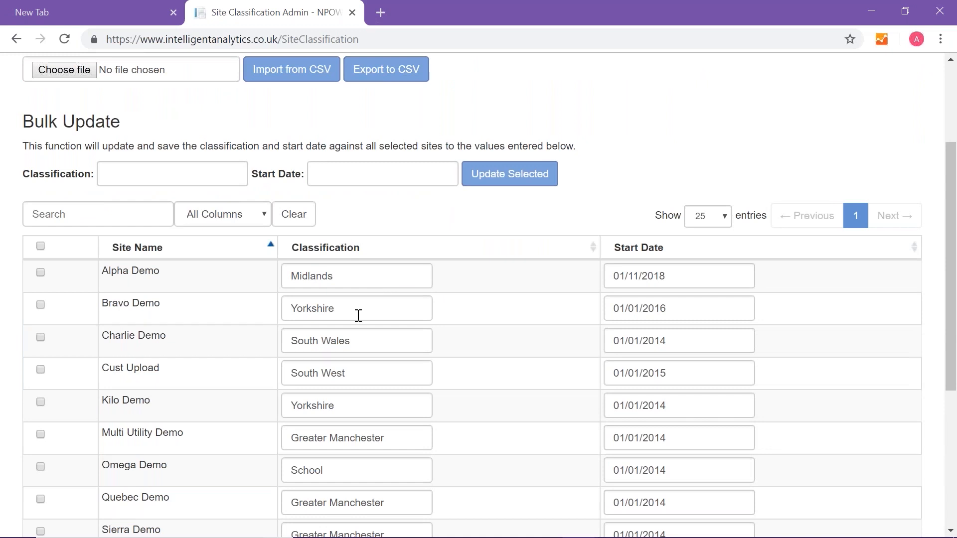
{"action": "scroll", "coordinate": [357, 316], "scroll_direction": "down", "scroll_amount": 2}
{"action": "scroll", "coordinate": [360, 304], "scroll_direction": "up", "scroll_amount": 1}
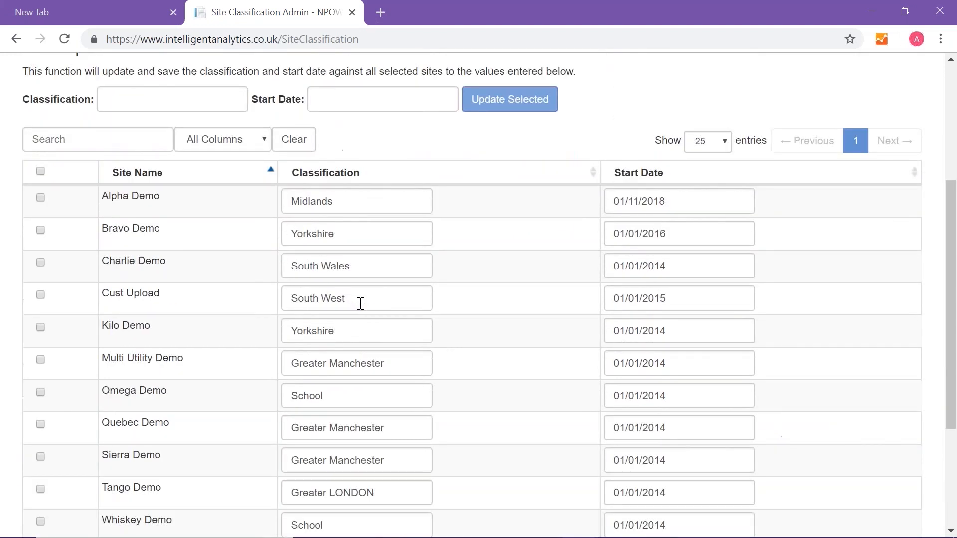
{"action": "left_click", "coordinate": [332, 397]}
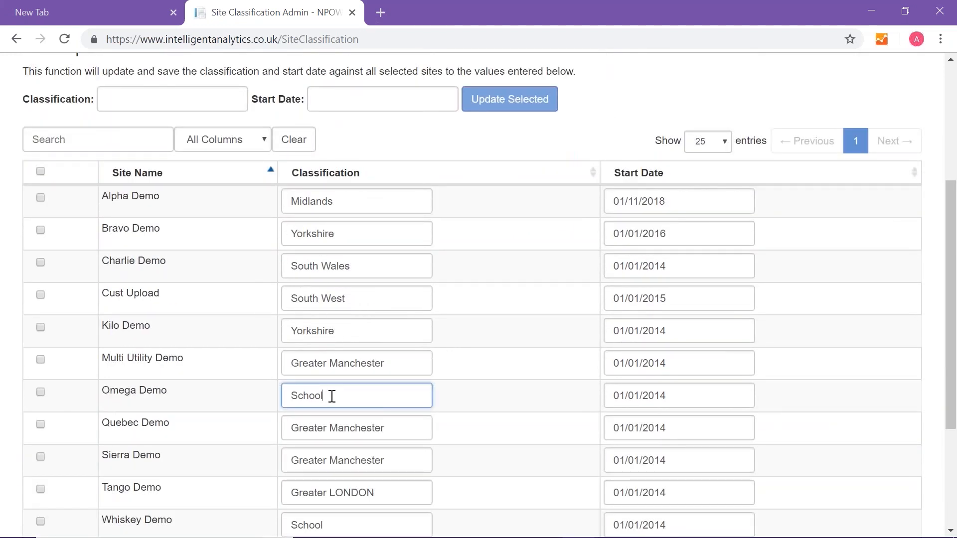
{"action": "type", "text": "s"}
{"action": "left_click", "coordinate": [679, 394]}
{"action": "key", "text": "BackSpace"}
{"action": "type", "text": "6"}
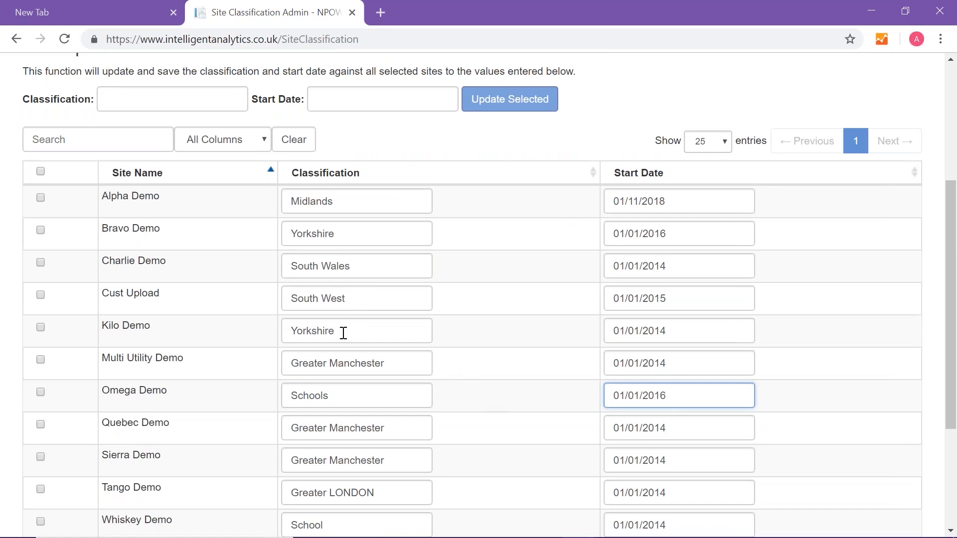
Change the classification of Whiskey Demo, Sierra Demo and Charlie Demo to Schools
{"action": "scroll", "coordinate": [344, 333], "scroll_direction": "down", "scroll_amount": 1}
{"action": "left_click", "coordinate": [331, 456]}
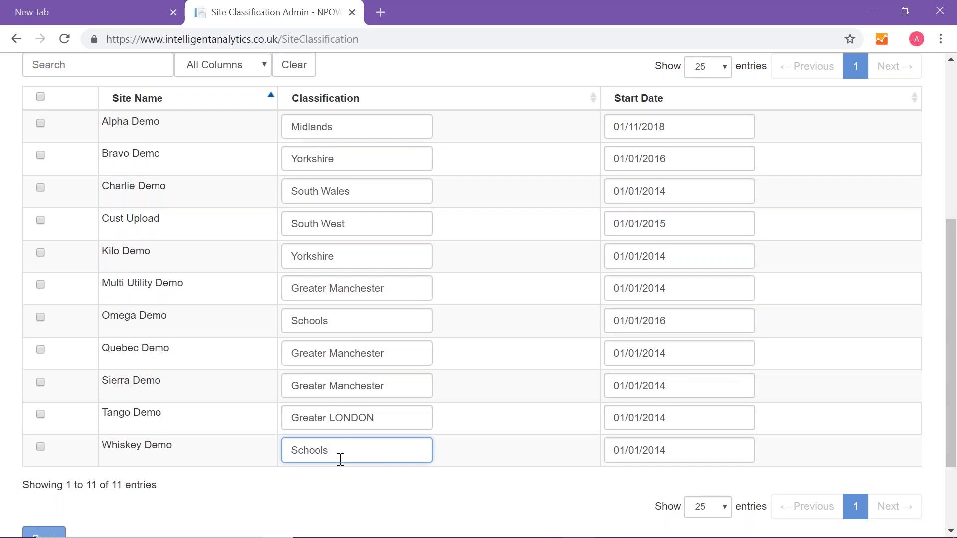
{"action": "left_click_drag", "start_coordinate": [392, 391], "coordinate": [270, 394]}
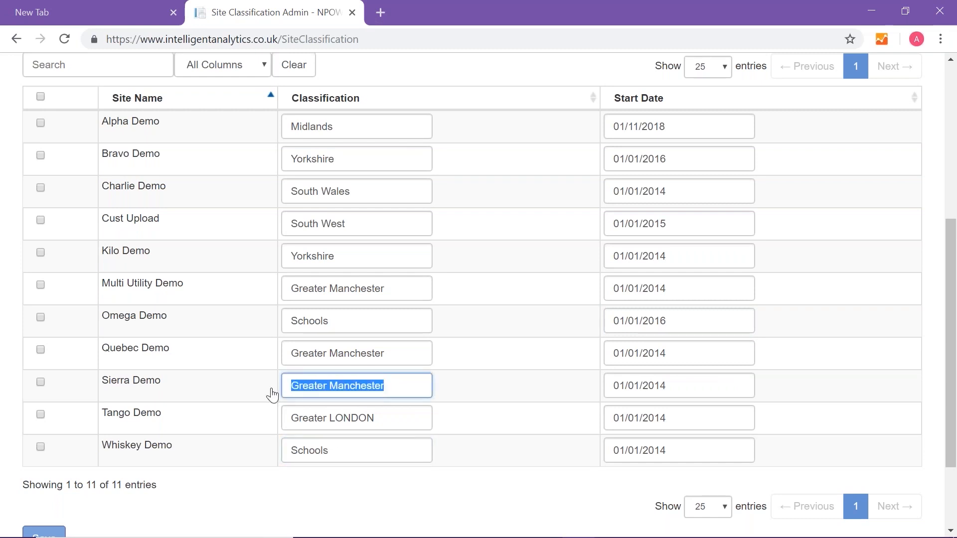
{"action": "key", "text": "BackSpace"}
{"action": "type", "text": "Schools"}
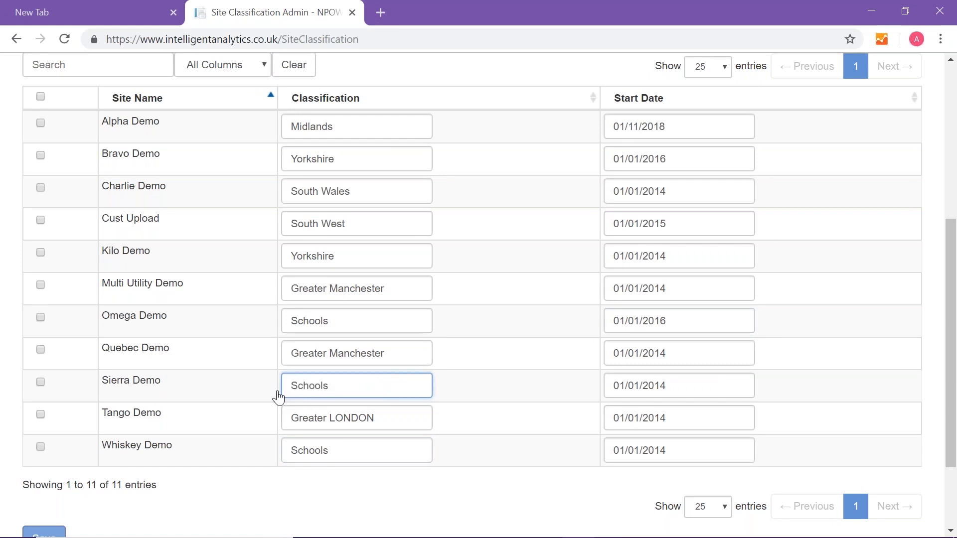
{"action": "left_click", "coordinate": [365, 198]}
{"action": "key", "text": "BackSpace"}
{"action": "key", "text": "BackSpace"}
{"action": "key", "text": "BackSpace"}
{"action": "key", "text": "BackSpace"}
{"action": "key", "text": "BackSpace"}
{"action": "key", "text": "BackSpace"}
{"action": "key", "text": "BackSpace"}
{"action": "key", "text": "BackSpace"}
{"action": "key", "text": "BackSpace"}
{"action": "key", "text": "BackSpace"}
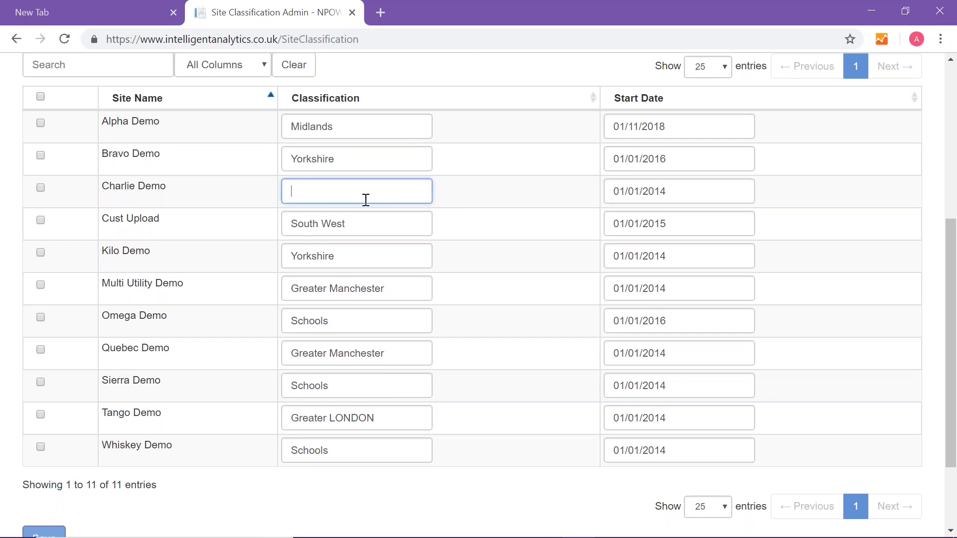
{"action": "type", "text": "Schools"}
Set the start dates of Whiskey Demo, Sierra Demo and Charlie Demo to 01/01/2016 and save the classifications
{"action": "left_click", "coordinate": [686, 451]}
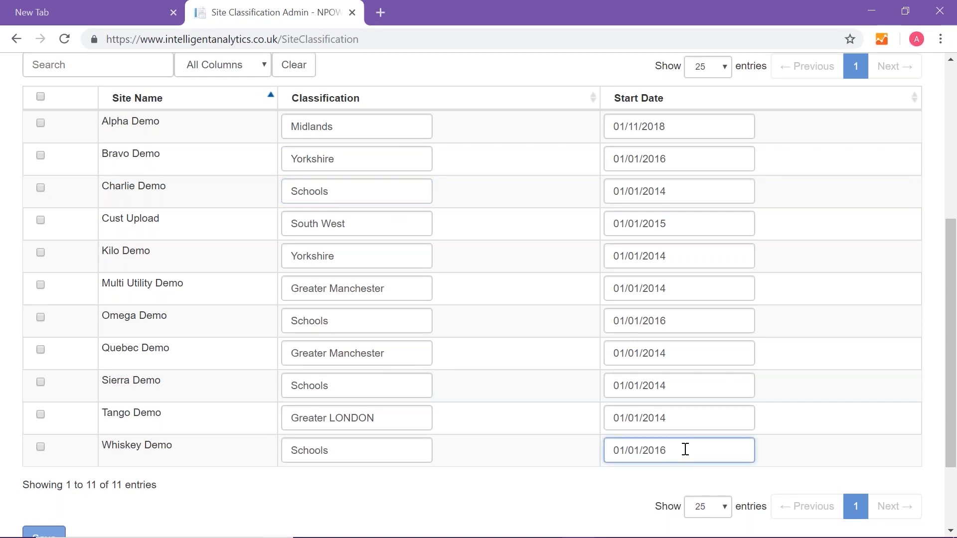
{"action": "left_click", "coordinate": [672, 381]}
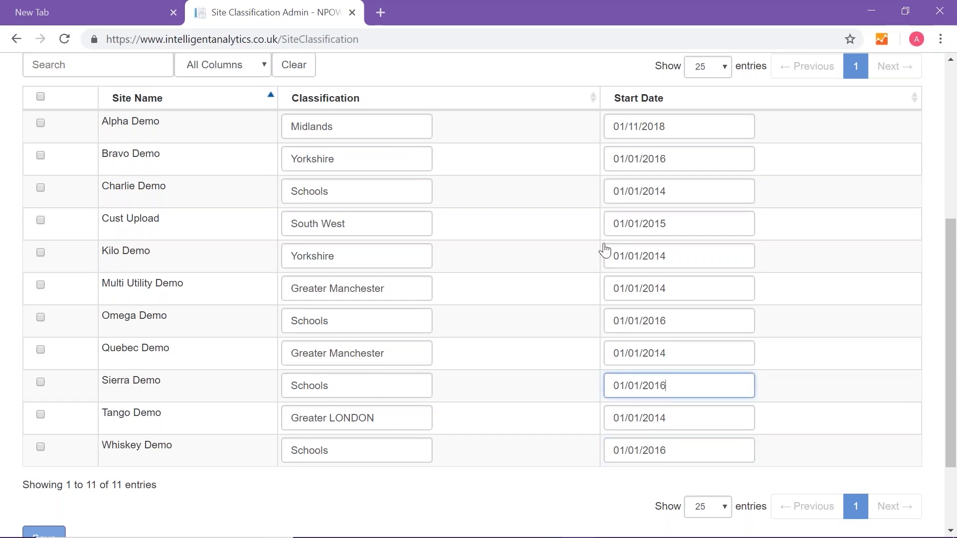
{"action": "left_click", "coordinate": [675, 193]}
{"action": "key", "text": "BackSpace"}
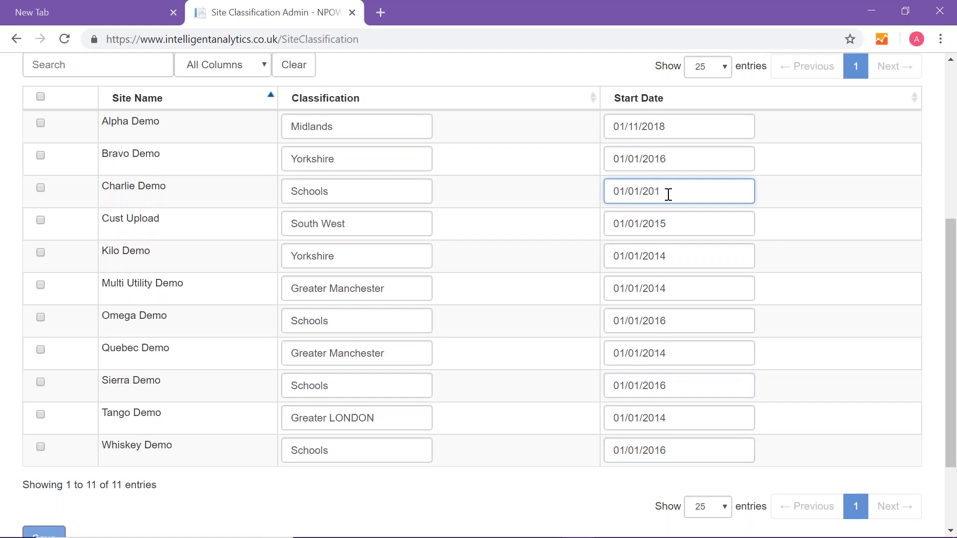
{"action": "type", "text": "6"}
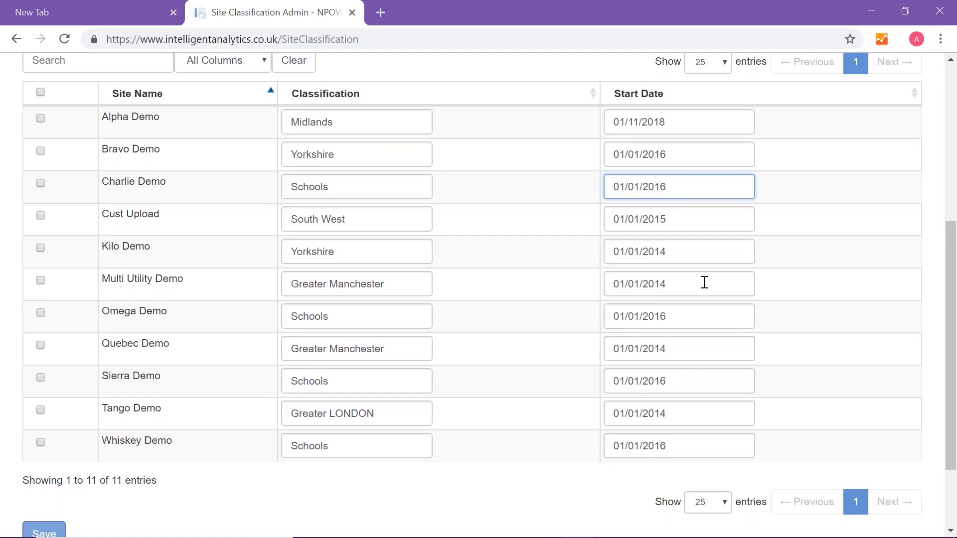
{"action": "scroll", "coordinate": [703, 280], "scroll_direction": "down", "scroll_amount": 2}
{"action": "left_click", "coordinate": [40, 432]}
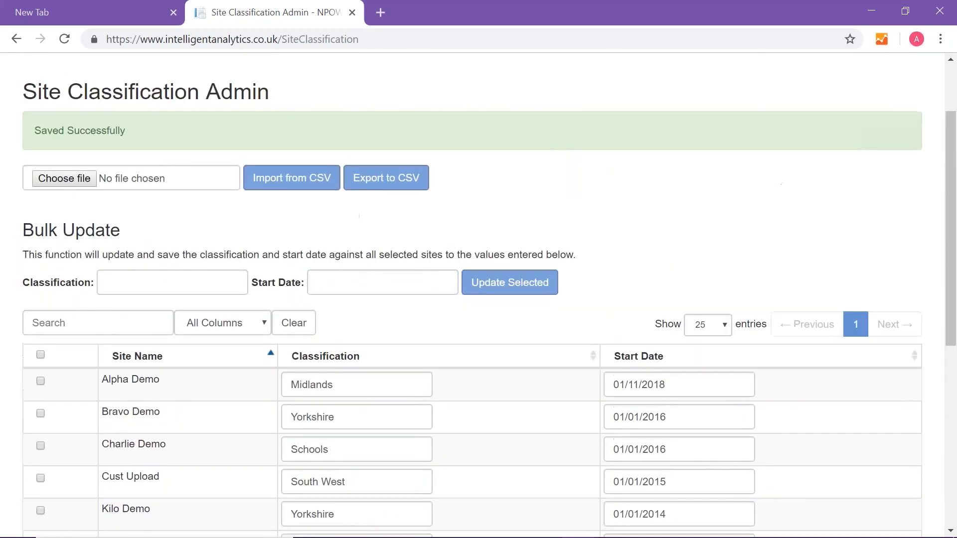
Return to the Site Administration section of My Sites
{"action": "scroll", "coordinate": [388, 301], "scroll_direction": "up", "scroll_amount": 1}
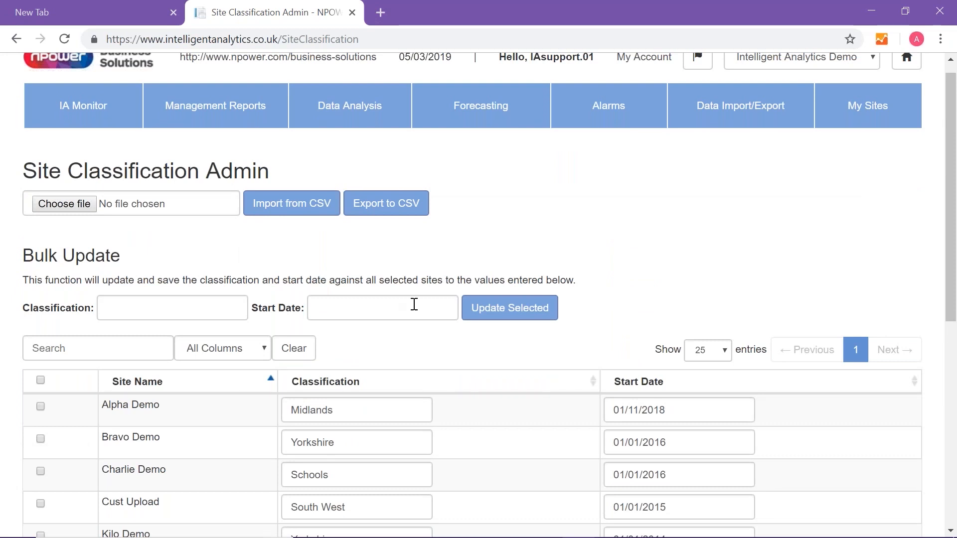
{"action": "left_click", "coordinate": [890, 117]}
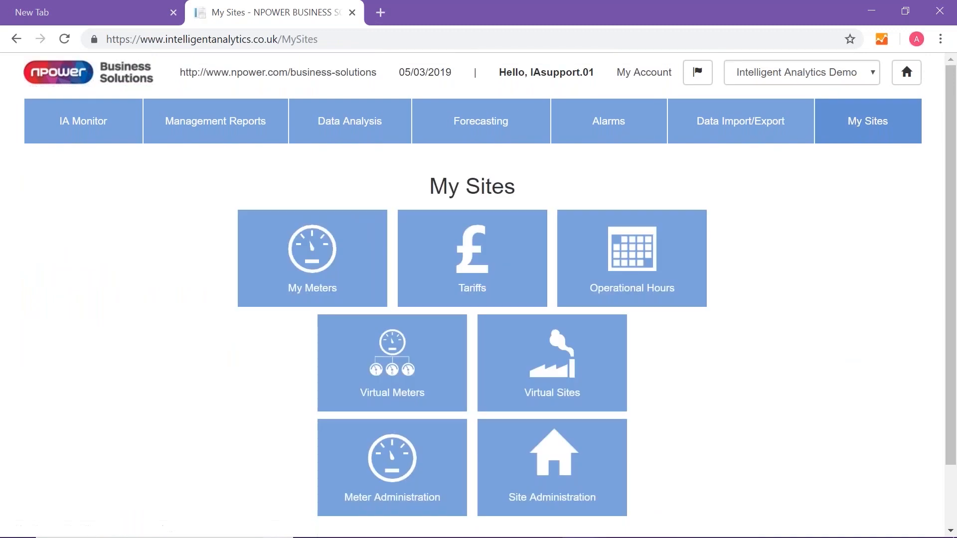
{"action": "left_click", "coordinate": [567, 480]}
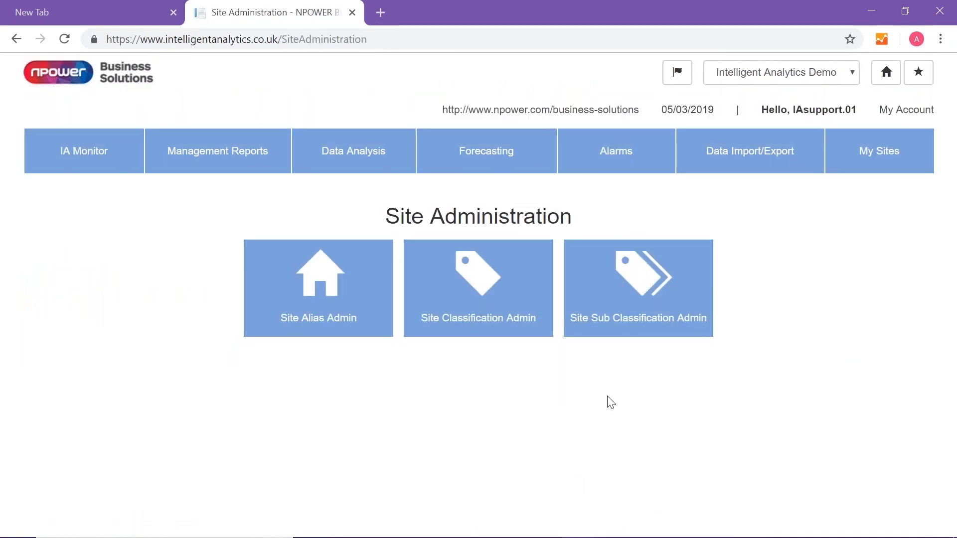
In Site Sub Classification Admin, set Sierra Demo's classification to Primary School
{"action": "left_click", "coordinate": [637, 317]}
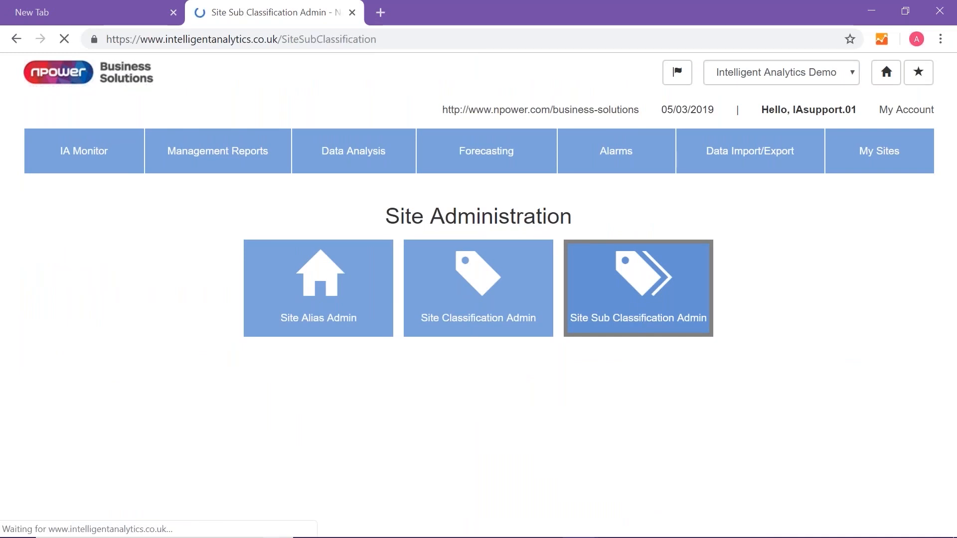
{"action": "scroll", "coordinate": [501, 409], "scroll_direction": "down", "scroll_amount": 4}
{"action": "scroll", "coordinate": [501, 410], "scroll_direction": "up", "scroll_amount": 2}
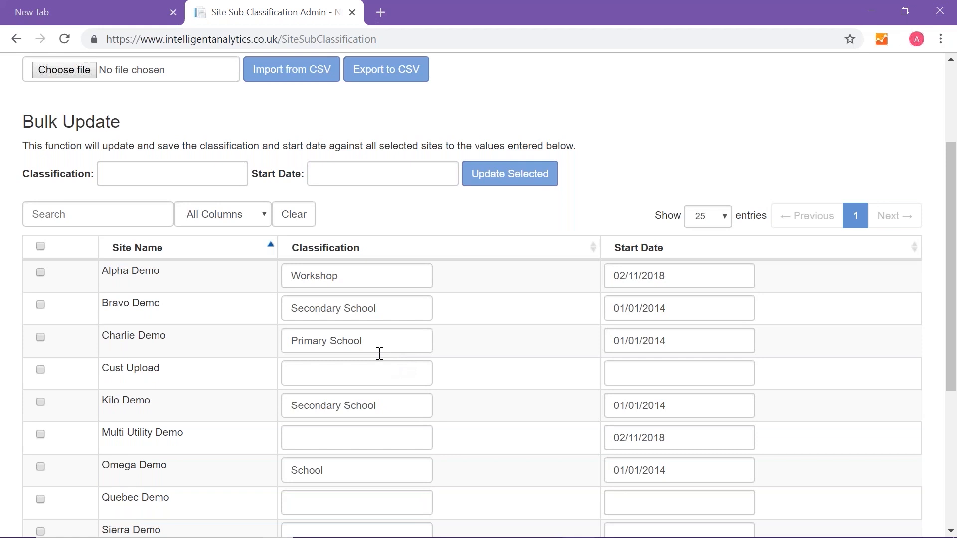
{"action": "left_click", "coordinate": [379, 337]}
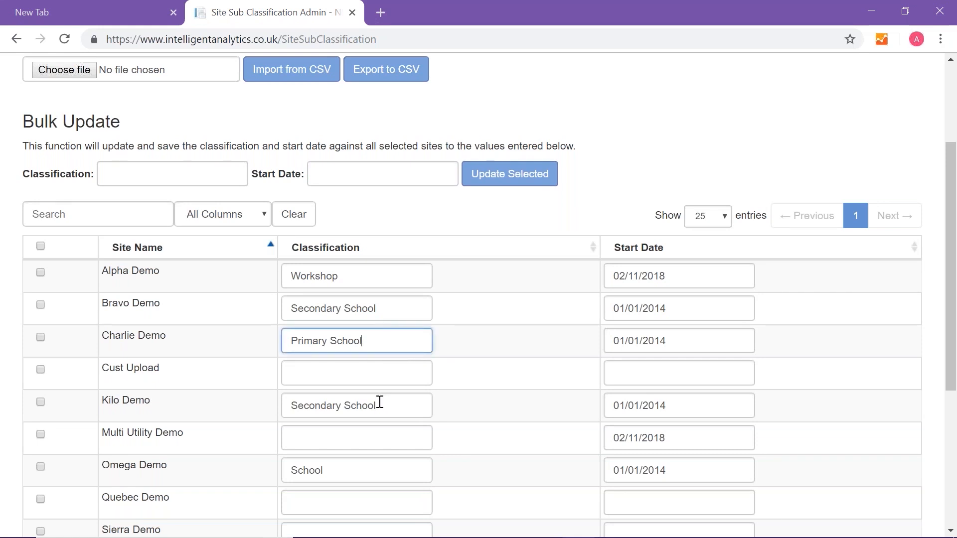
{"action": "scroll", "coordinate": [379, 401], "scroll_direction": "down", "scroll_amount": 2}
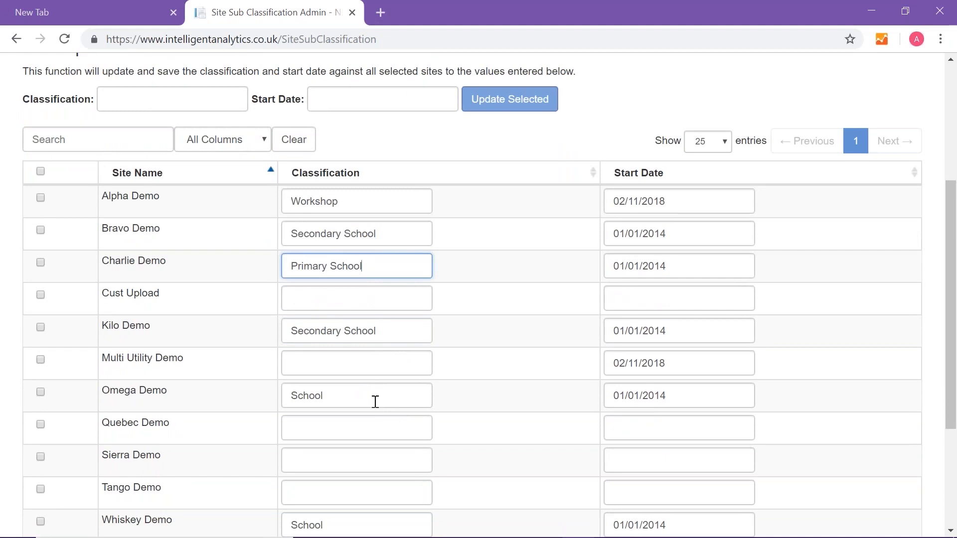
{"action": "scroll", "coordinate": [327, 385], "scroll_direction": "down", "scroll_amount": 2}
{"action": "left_click", "coordinate": [327, 383]}
{"action": "type", "text": "Primary School"}
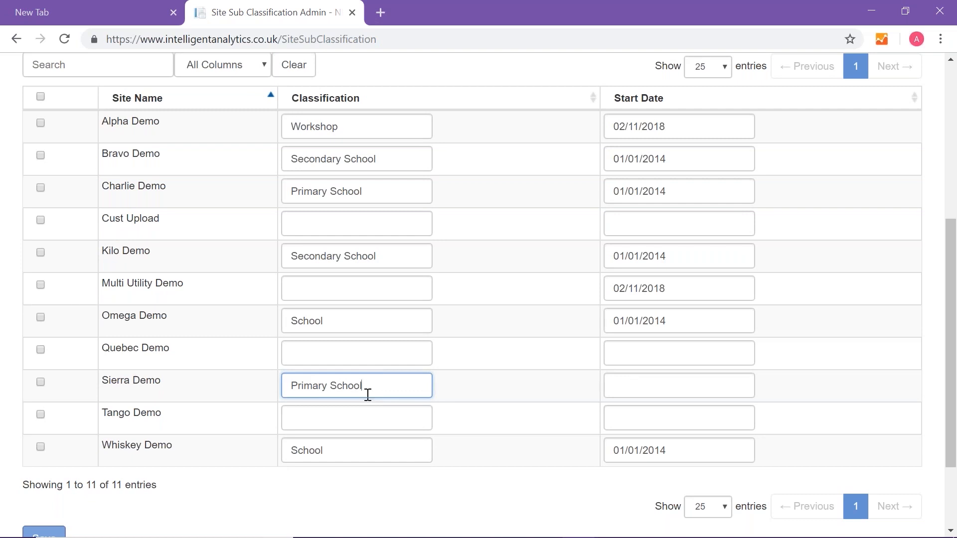
Change the sub classification of Whiskey Demo and Omega Demo to Secondary School
{"action": "left_click", "coordinate": [292, 450]}
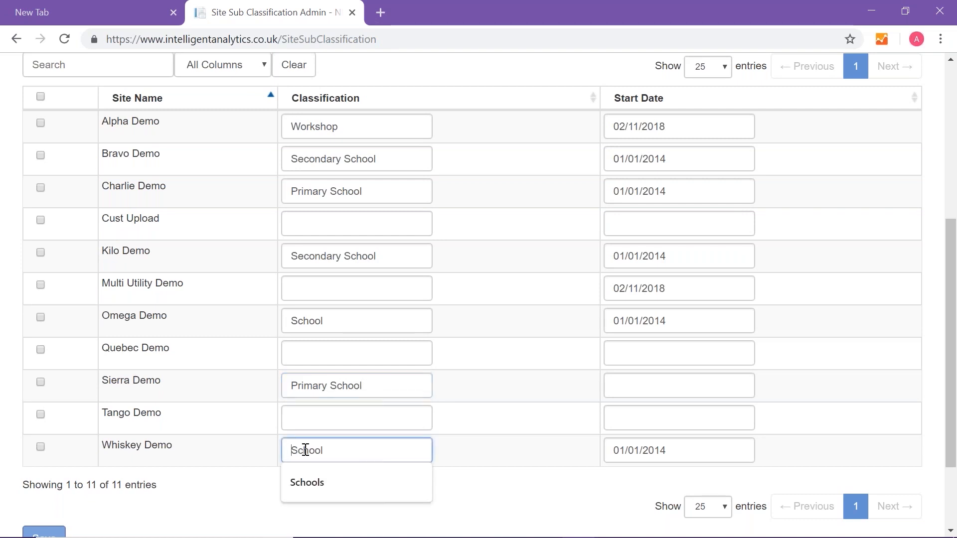
{"action": "type", "text": "Sec"}
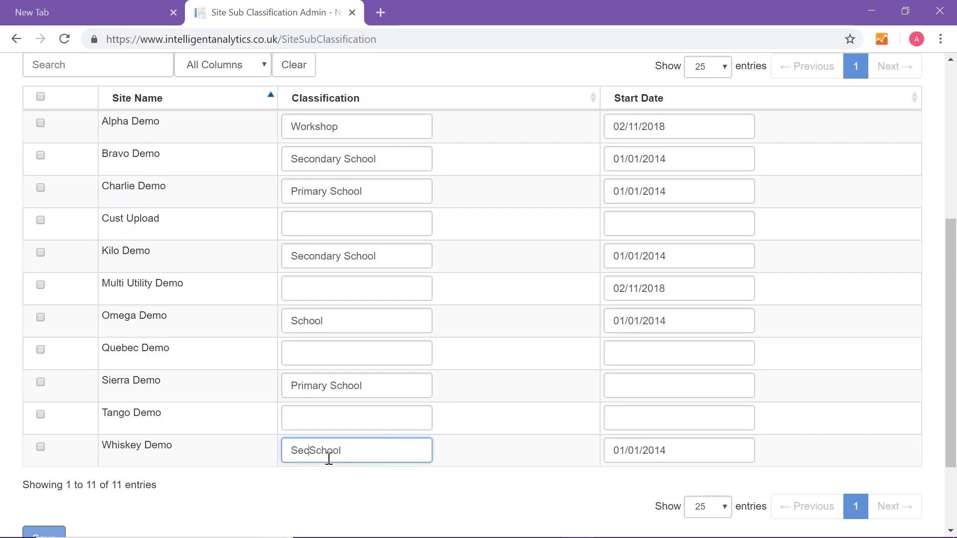
{"action": "type", "text": "ondary"}
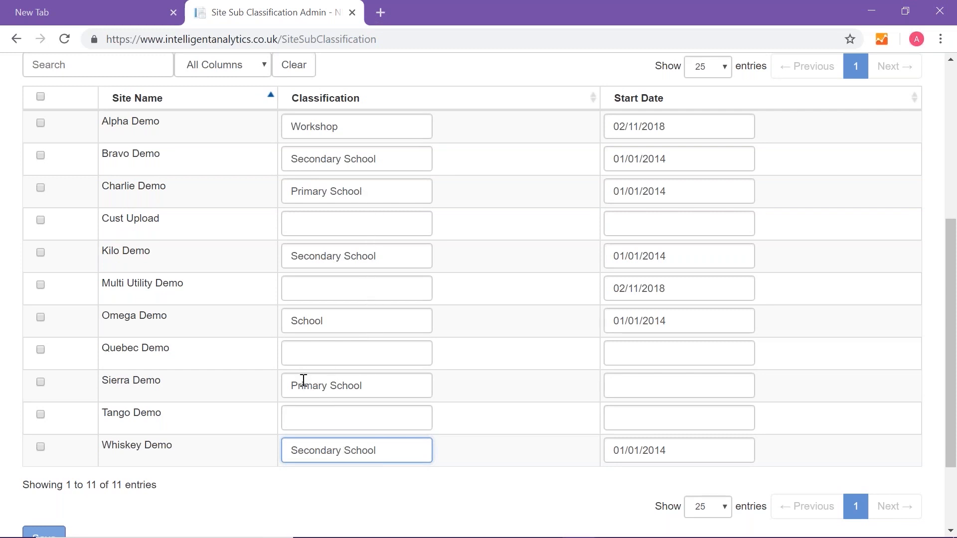
{"action": "left_click", "coordinate": [294, 323]}
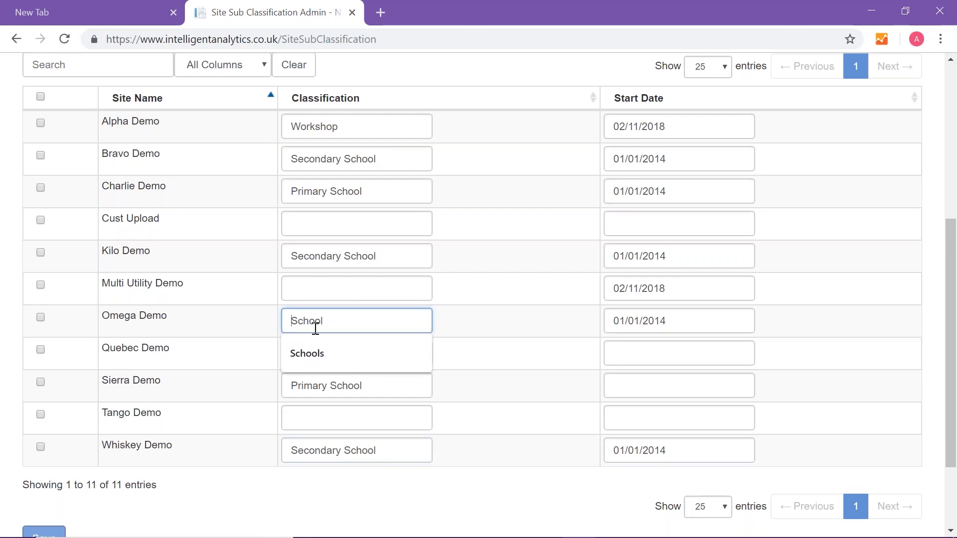
{"action": "type", "text": "Secon"}
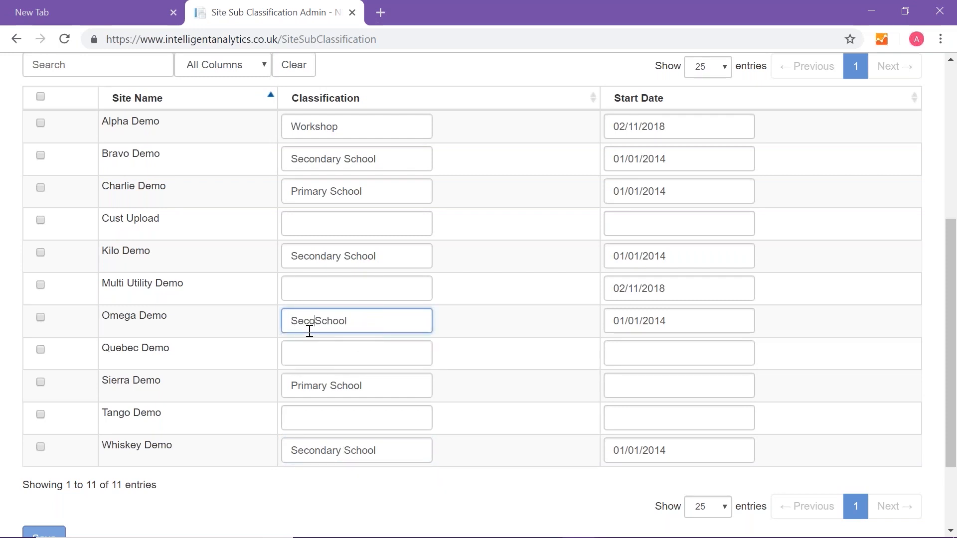
{"action": "type", "text": "dary"}
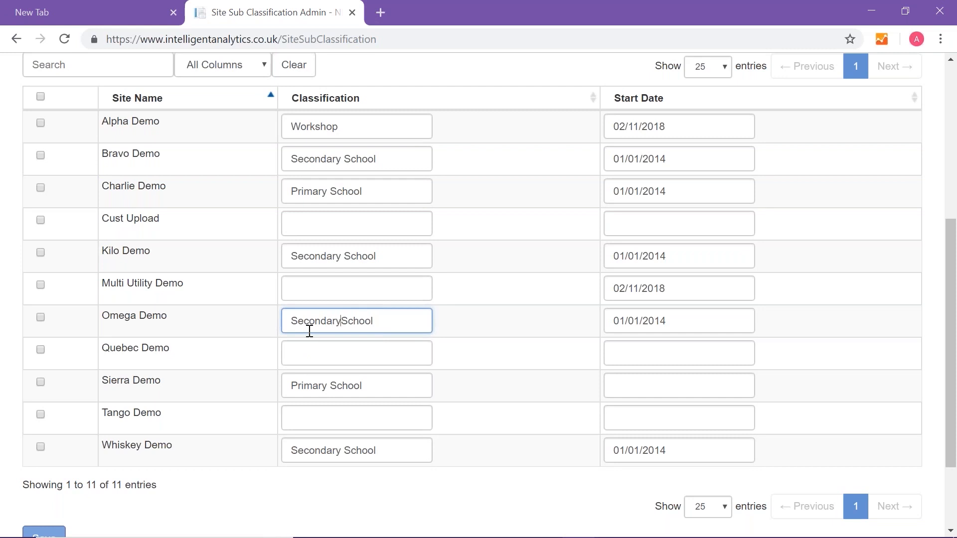
Set the start dates of Omega Demo and Whiskey Demo to 01/01/2016
{"action": "left_click", "coordinate": [683, 319]}
{"action": "key", "text": "BackSpace"}
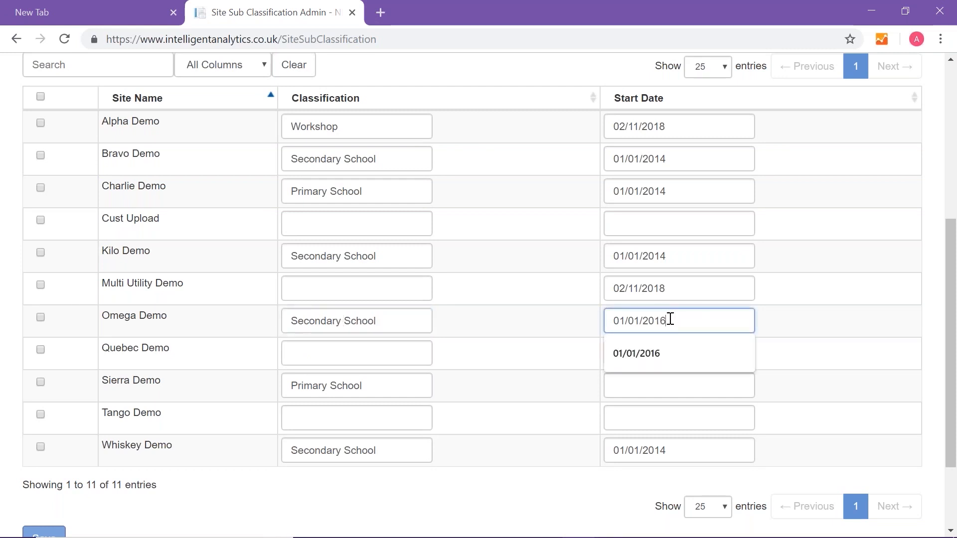
{"action": "left_click", "coordinate": [674, 451]}
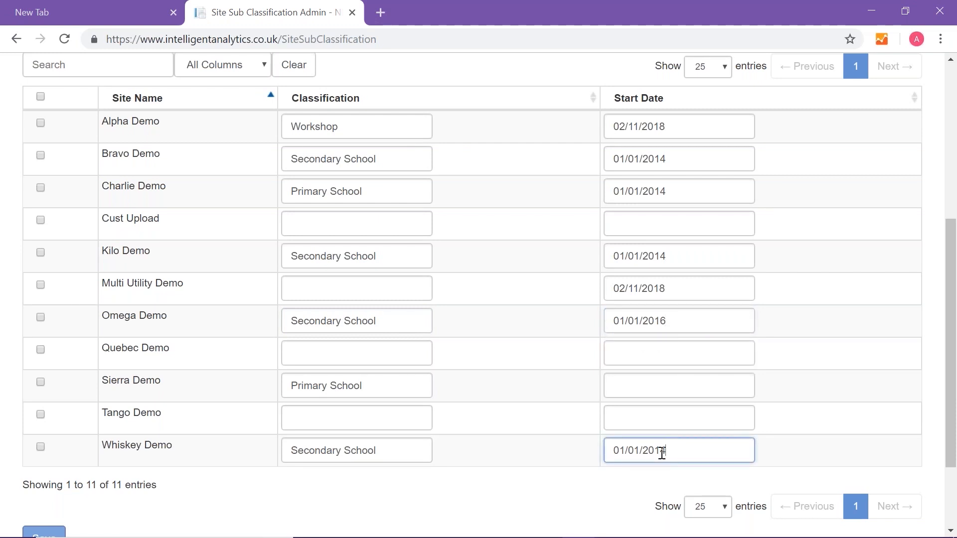
{"action": "key", "text": "BackSpace"}
{"action": "type", "text": "6"}
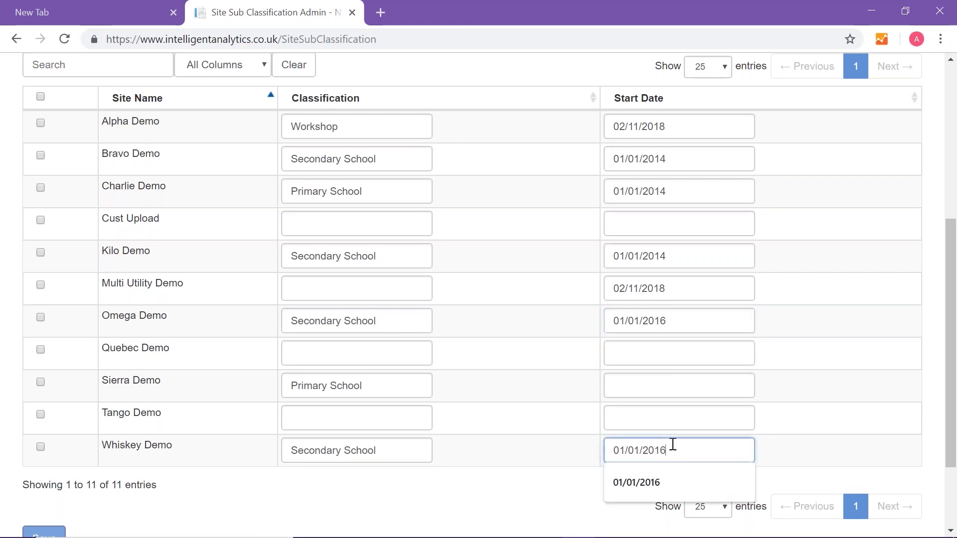
Set the start dates of Kilo Demo and Charlie Demo to 01/01/2016
{"action": "left_click", "coordinate": [668, 255]}
{"action": "key", "text": "BackSpace"}
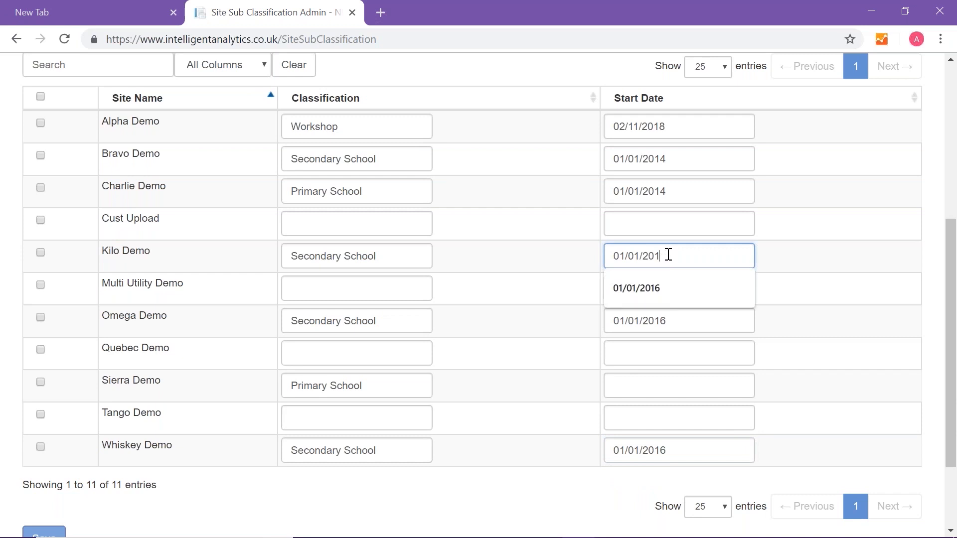
{"action": "type", "text": "6"}
{"action": "left_click", "coordinate": [668, 194]}
{"action": "key", "text": "BackSpace"}
{"action": "type", "text": "6"}
{"action": "left_click", "coordinate": [840, 289]}
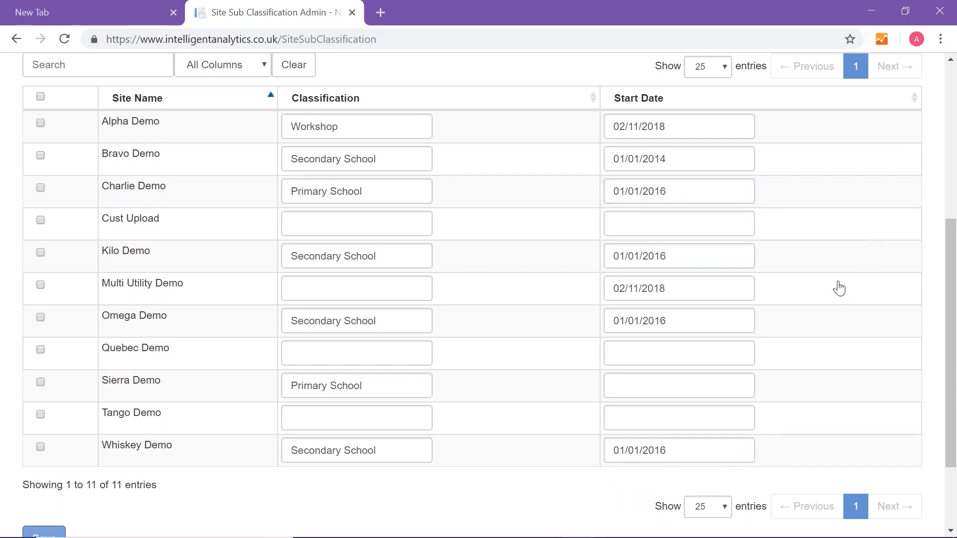
Try to save the site sub classifications and check the page for the save result
{"action": "scroll", "coordinate": [840, 306], "scroll_direction": "down", "scroll_amount": 2}
{"action": "left_click", "coordinate": [49, 430]}
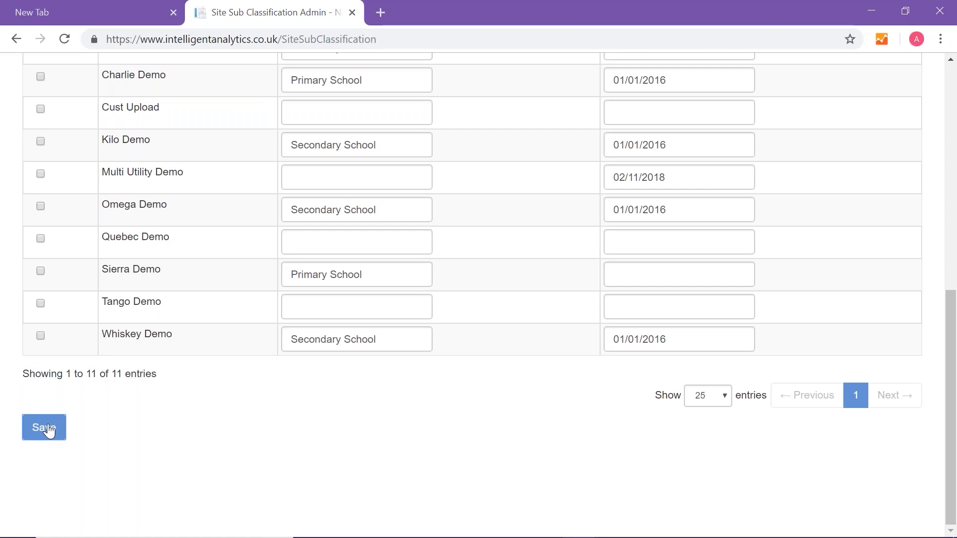
{"action": "scroll", "coordinate": [578, 450], "scroll_direction": "up", "scroll_amount": 4}
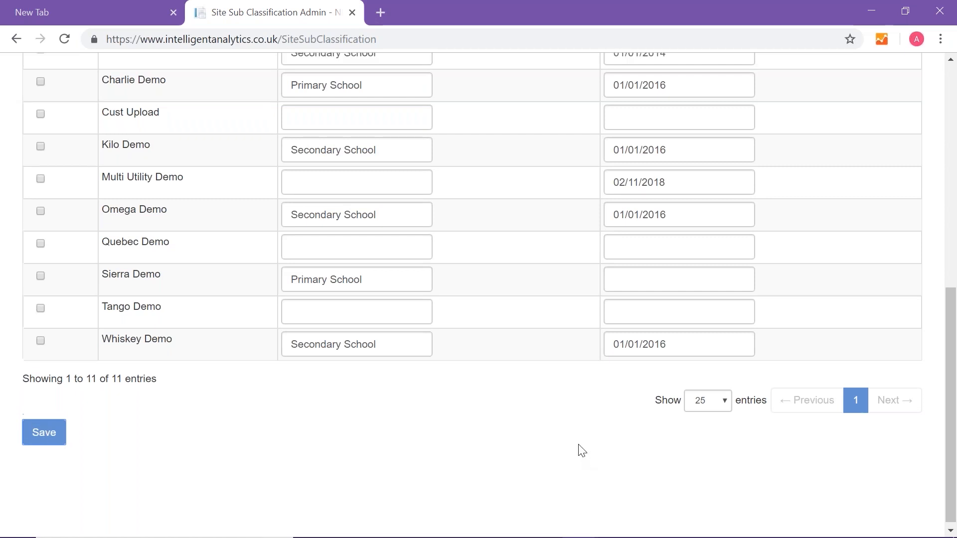
{"action": "scroll", "coordinate": [578, 450], "scroll_direction": "up", "scroll_amount": 3}
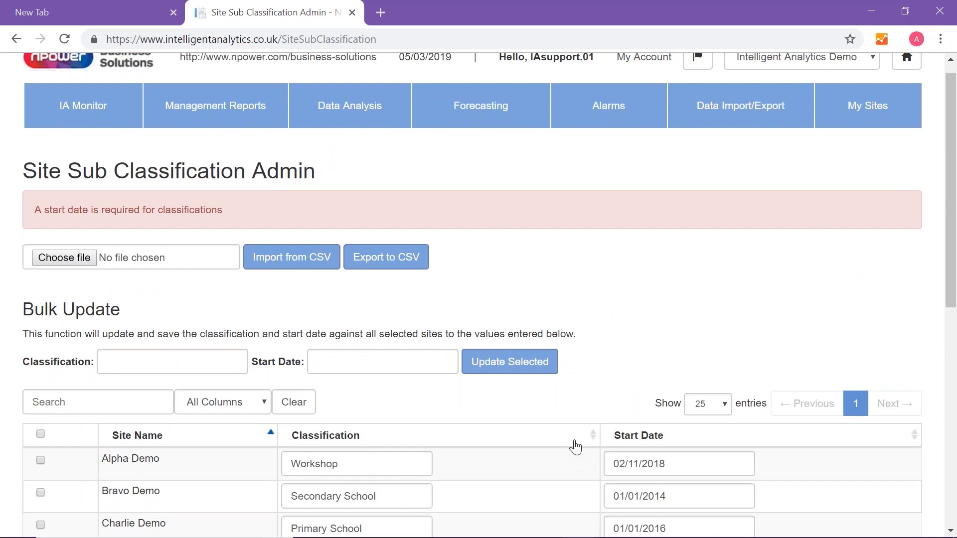
Set Sierra Demo's start date to 01/01/2016 and save the sub classifications
{"action": "scroll", "coordinate": [576, 447], "scroll_direction": "down", "scroll_amount": 5}
{"action": "left_click", "coordinate": [608, 426]}
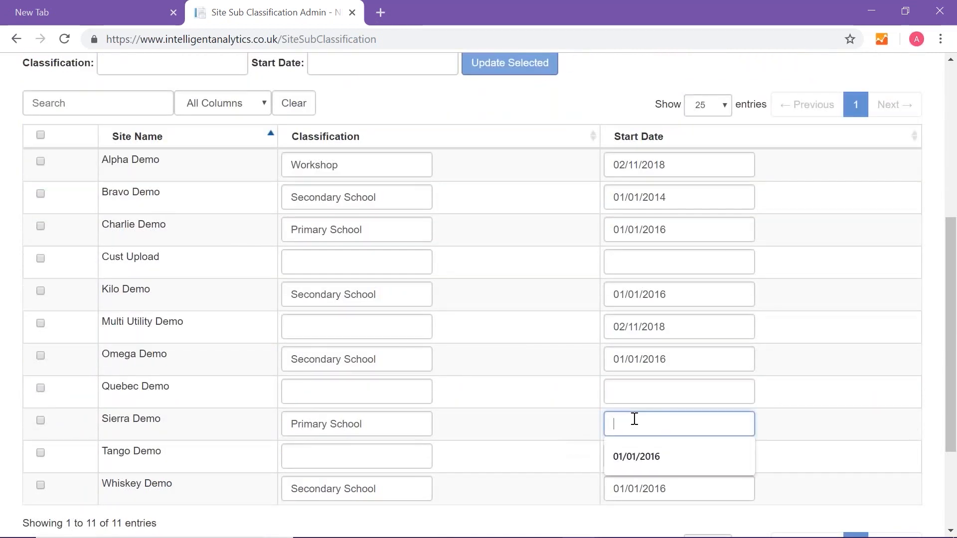
{"action": "type", "text": "01/01/2016"}
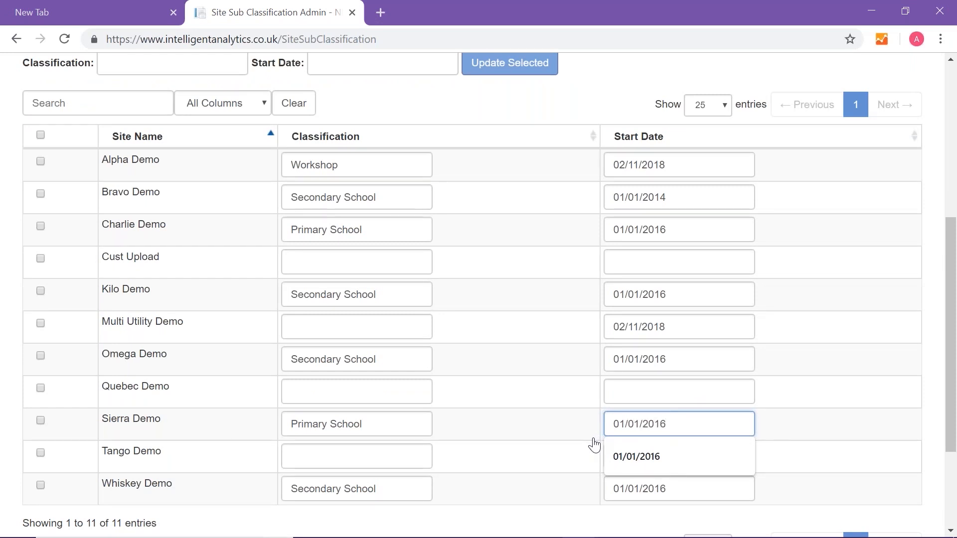
{"action": "left_click", "coordinate": [507, 487]}
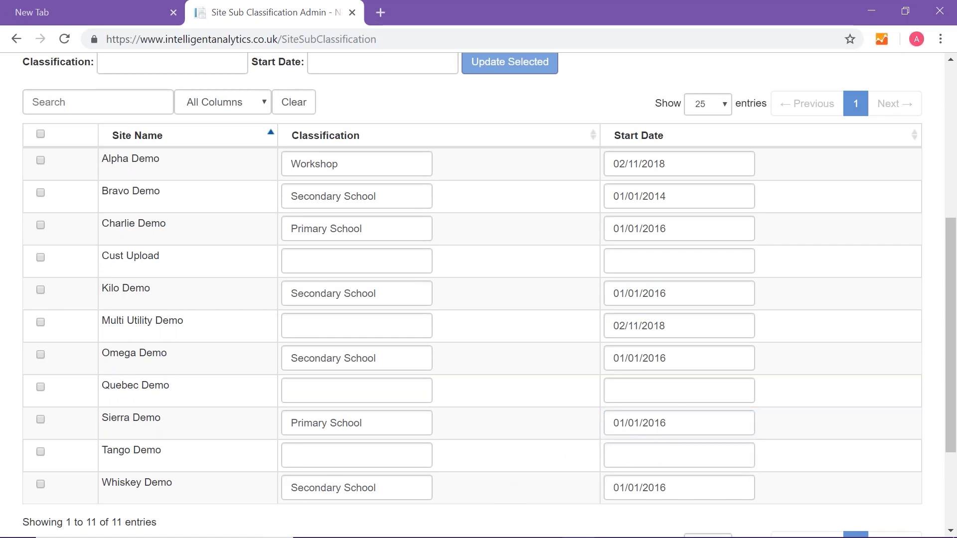
{"action": "scroll", "coordinate": [57, 432], "scroll_direction": "down", "scroll_amount": 3}
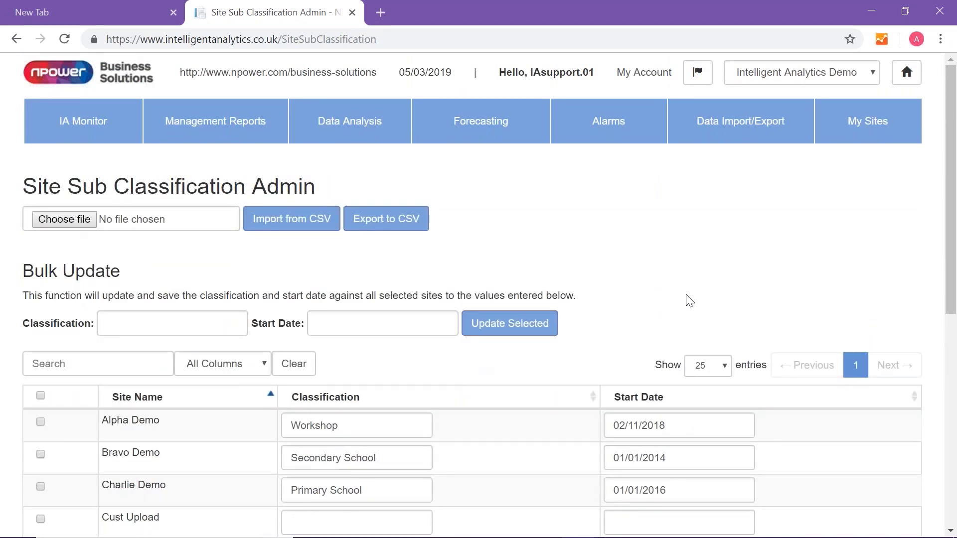
Start a new operational hours entry under My Sites and name it Test Site 1 Weekday Opening Hours
{"action": "left_click", "coordinate": [872, 129]}
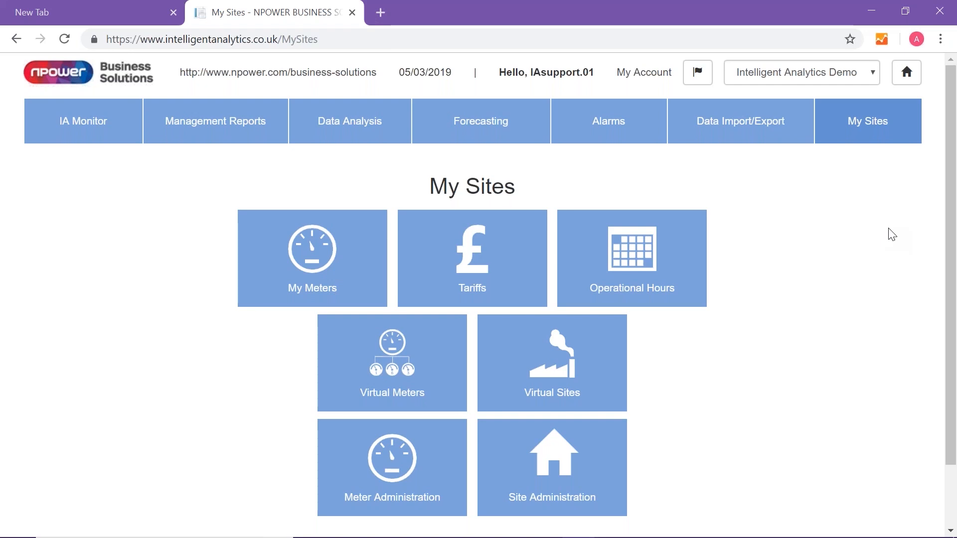
{"action": "left_click", "coordinate": [654, 266]}
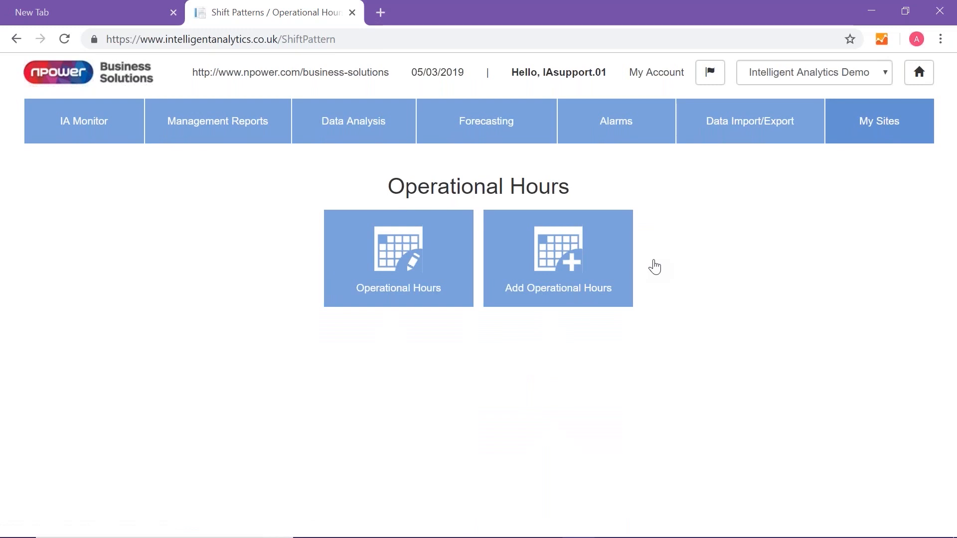
{"action": "left_click", "coordinate": [564, 260]}
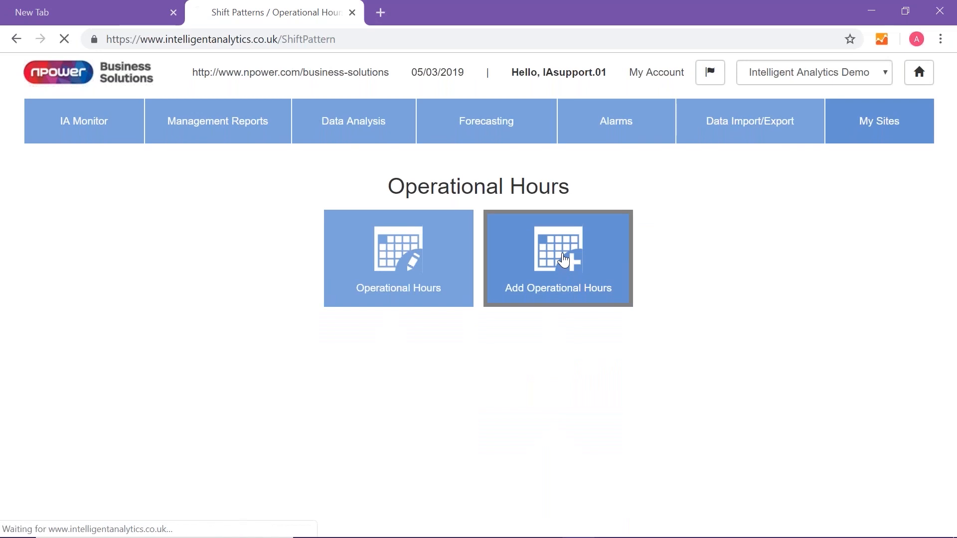
{"action": "left_click", "coordinate": [221, 224]}
{"action": "type", "text": "Test Site 1 Weekday Opening Hours"}
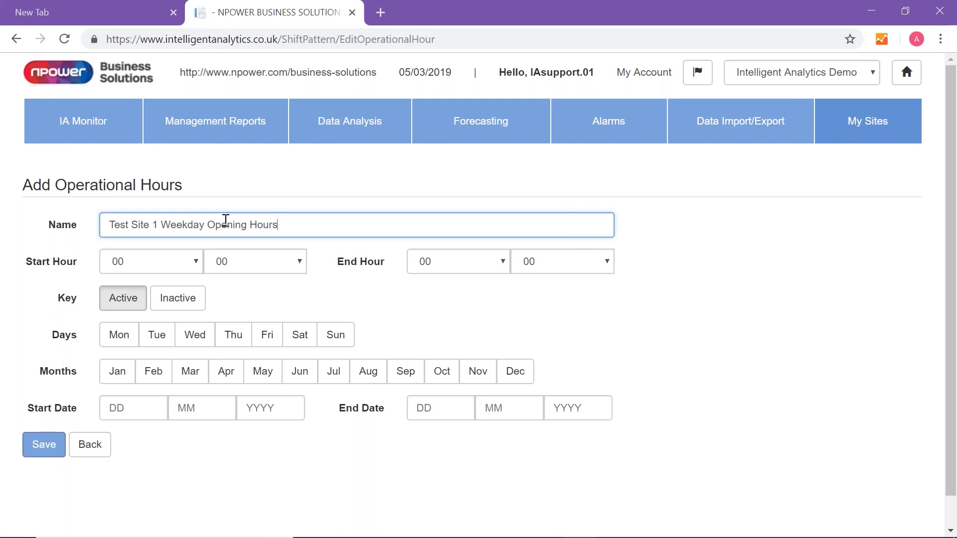
Set the operational hours to start at 06:00 and end at 19:00
{"action": "left_click", "coordinate": [196, 262]}
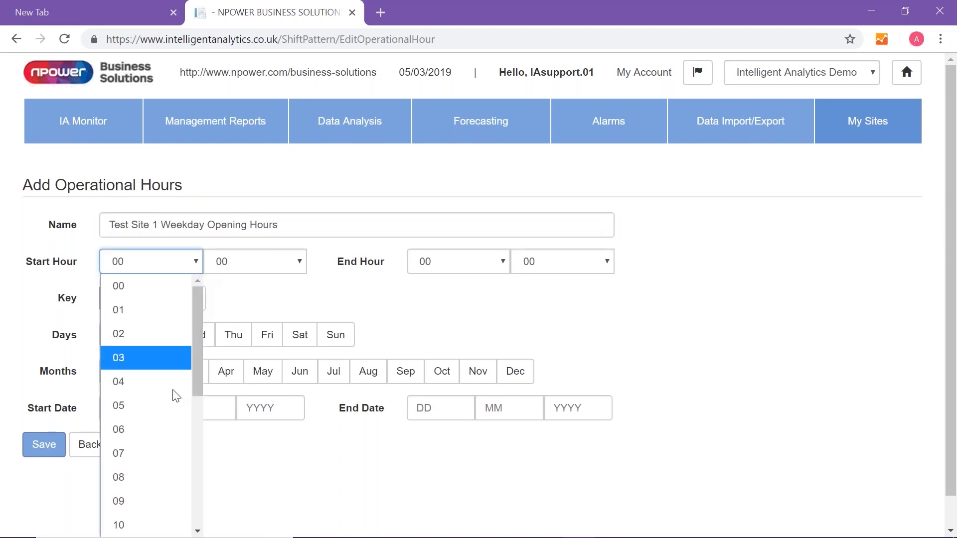
{"action": "left_click", "coordinate": [145, 431]}
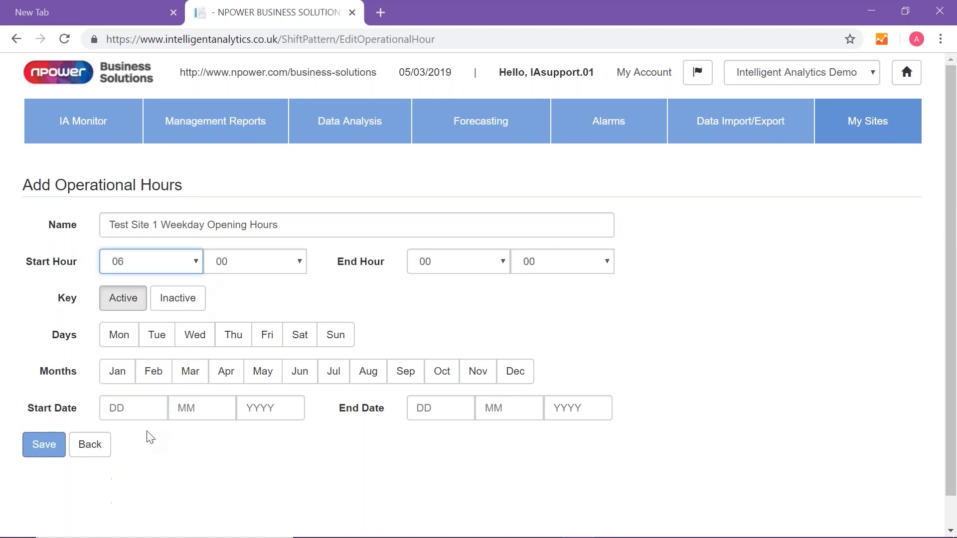
{"action": "left_click", "coordinate": [504, 260]}
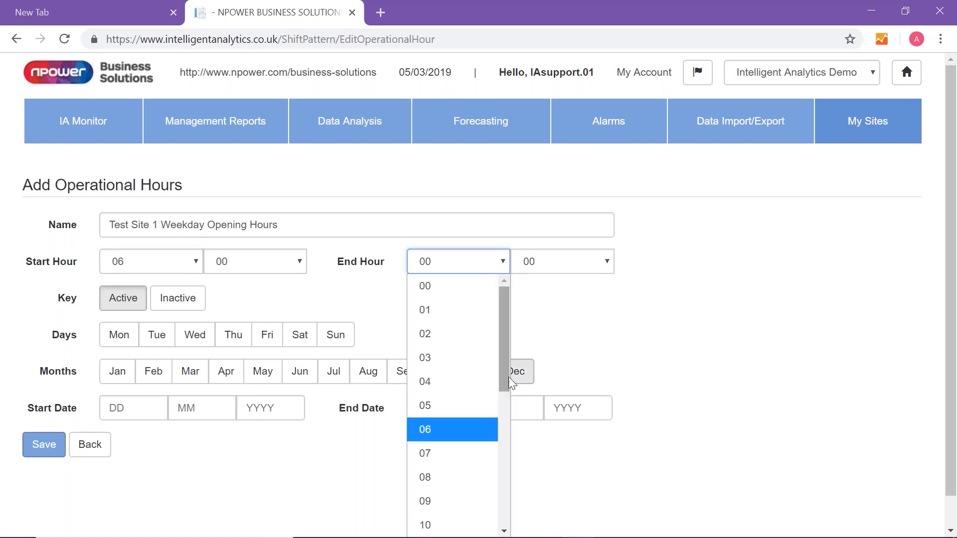
{"action": "left_click_drag", "start_coordinate": [504, 377], "coordinate": [504, 476]}
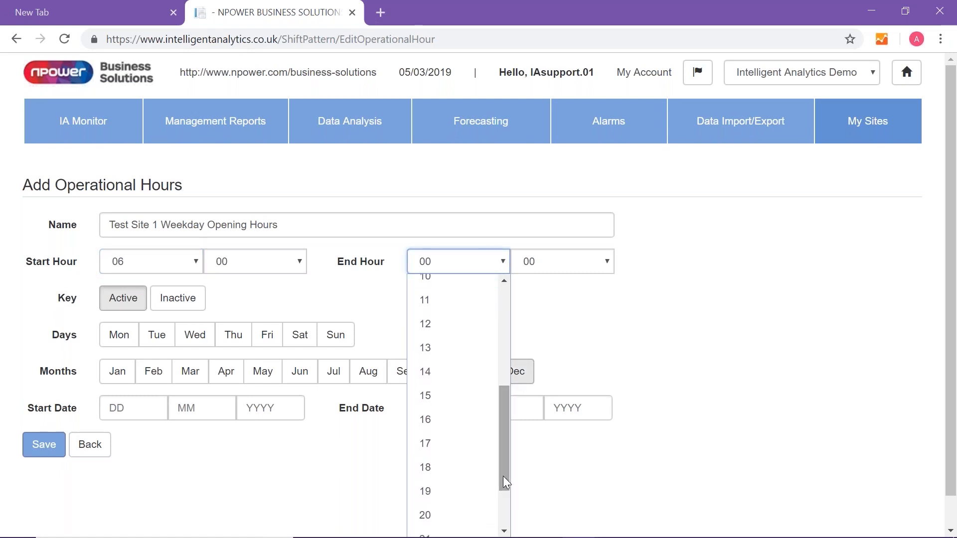
{"action": "left_click", "coordinate": [427, 497]}
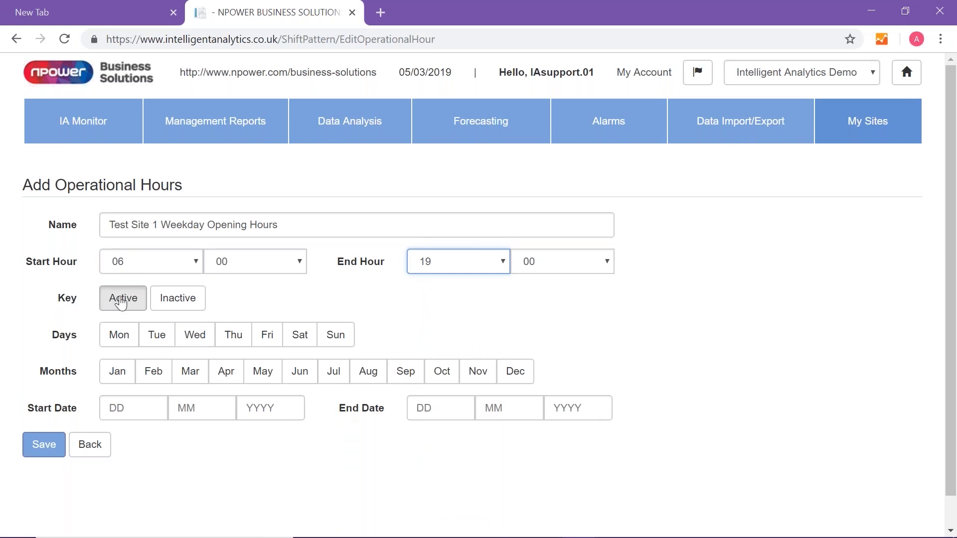
Apply the operational hours to Monday through Friday
{"action": "left_click", "coordinate": [123, 342]}
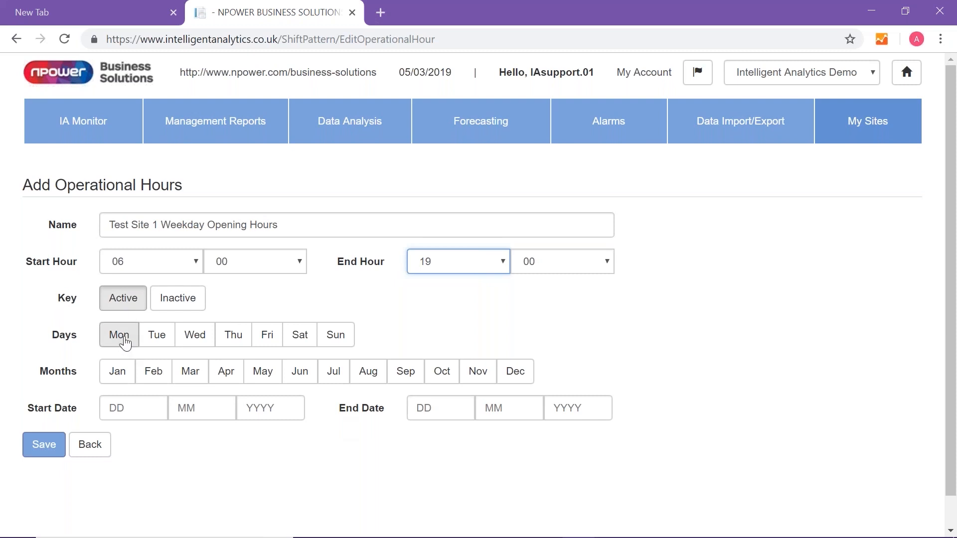
{"action": "left_click", "coordinate": [161, 342]}
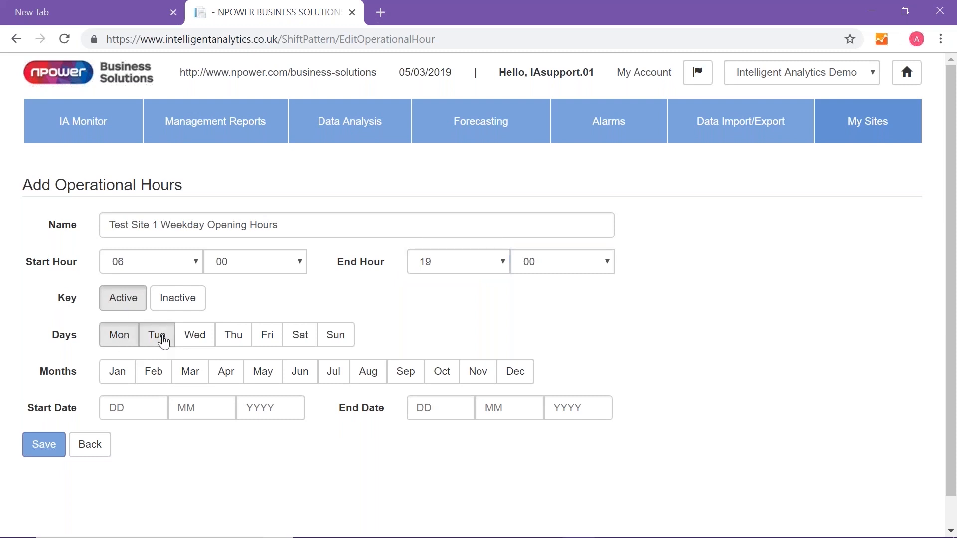
{"action": "left_click", "coordinate": [194, 343]}
{"action": "left_click", "coordinate": [235, 342]}
{"action": "left_click", "coordinate": [272, 343]}
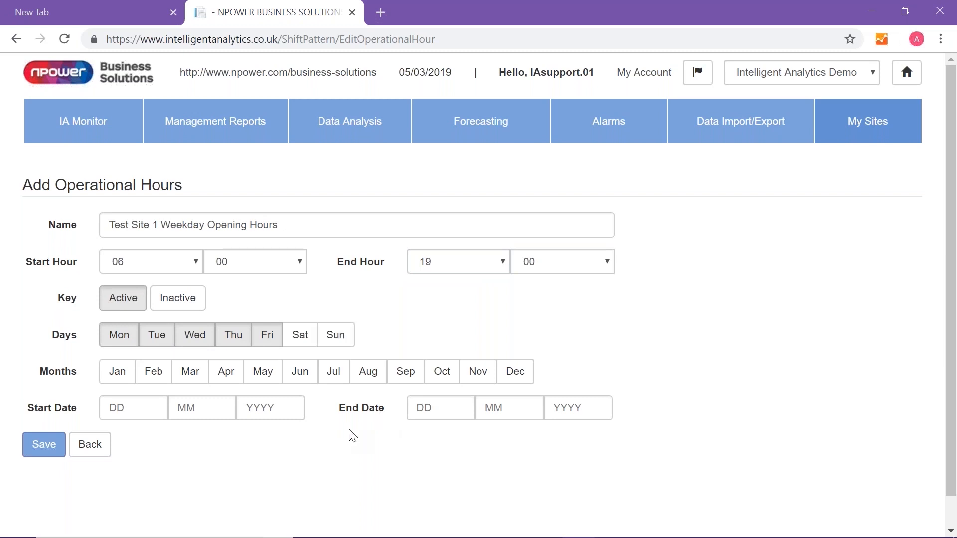
Apply the operational hours to every month from January through December
{"action": "left_click", "coordinate": [113, 379]}
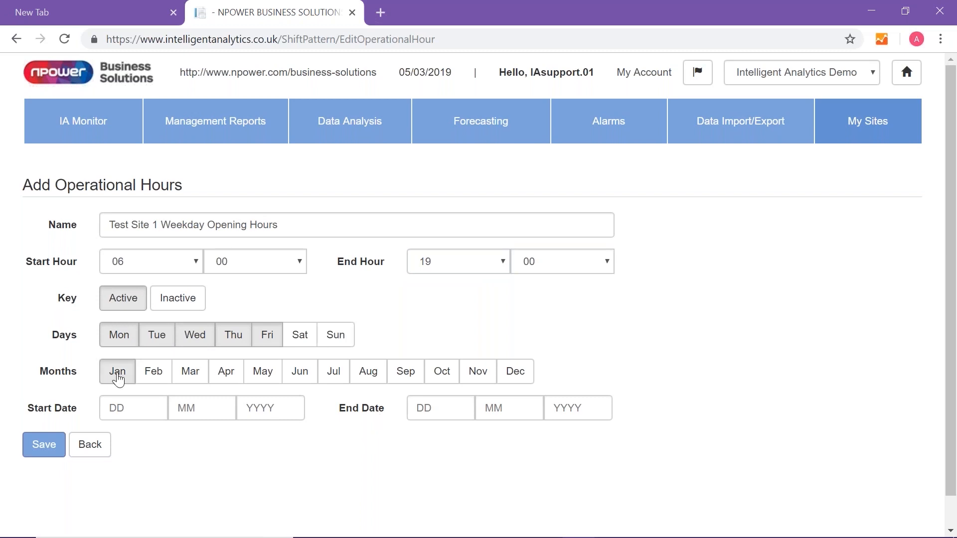
{"action": "left_click", "coordinate": [154, 380]}
{"action": "left_click", "coordinate": [190, 381]}
{"action": "left_click", "coordinate": [232, 372]}
{"action": "left_click", "coordinate": [260, 371]}
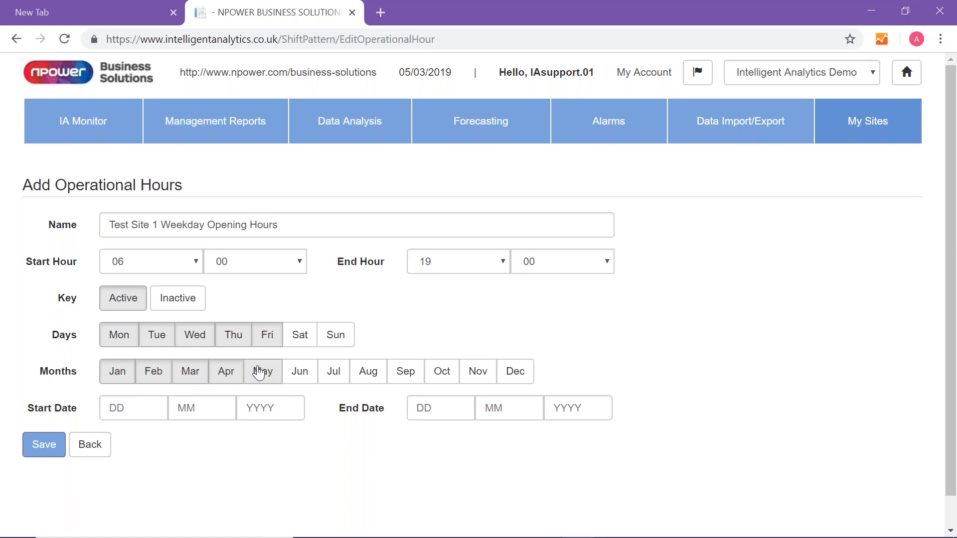
{"action": "left_click", "coordinate": [298, 378]}
{"action": "left_click", "coordinate": [334, 379]}
{"action": "left_click", "coordinate": [371, 374]}
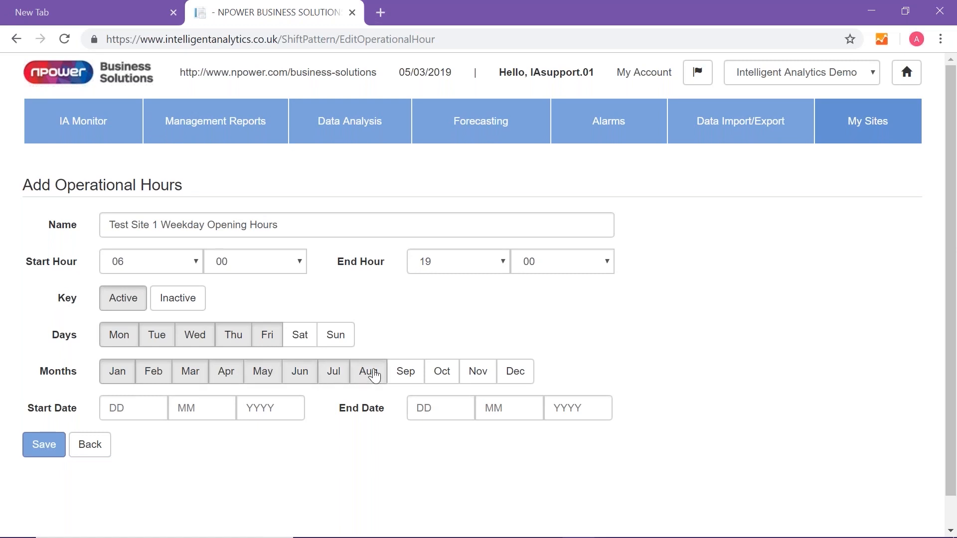
{"action": "left_click", "coordinate": [406, 375]}
{"action": "left_click", "coordinate": [451, 378]}
{"action": "left_click", "coordinate": [483, 377]}
{"action": "left_click", "coordinate": [516, 375]}
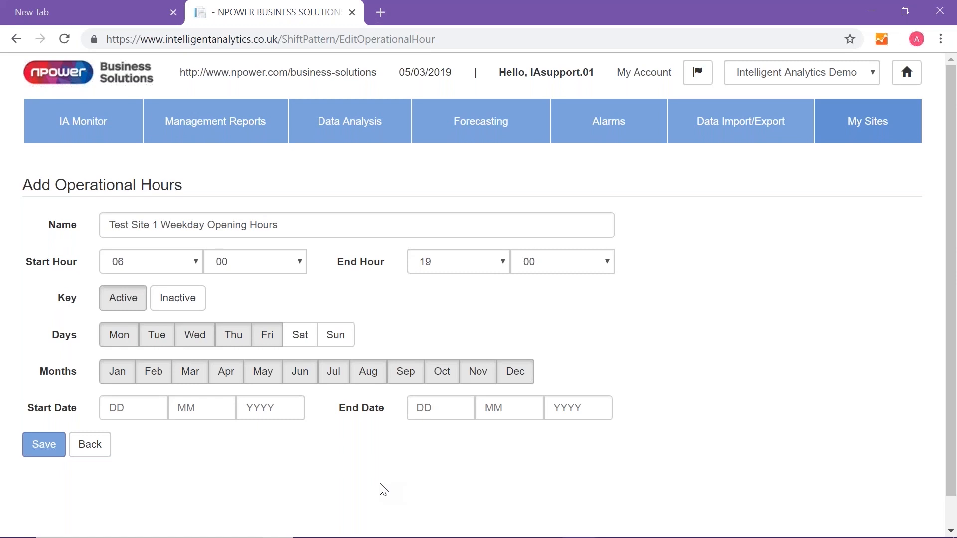
Set the operational hours' start date to 01/01/2018 and save the entry
{"action": "left_click", "coordinate": [127, 414]}
{"action": "type", "text": "01"}
{"action": "key", "text": "Tab"}
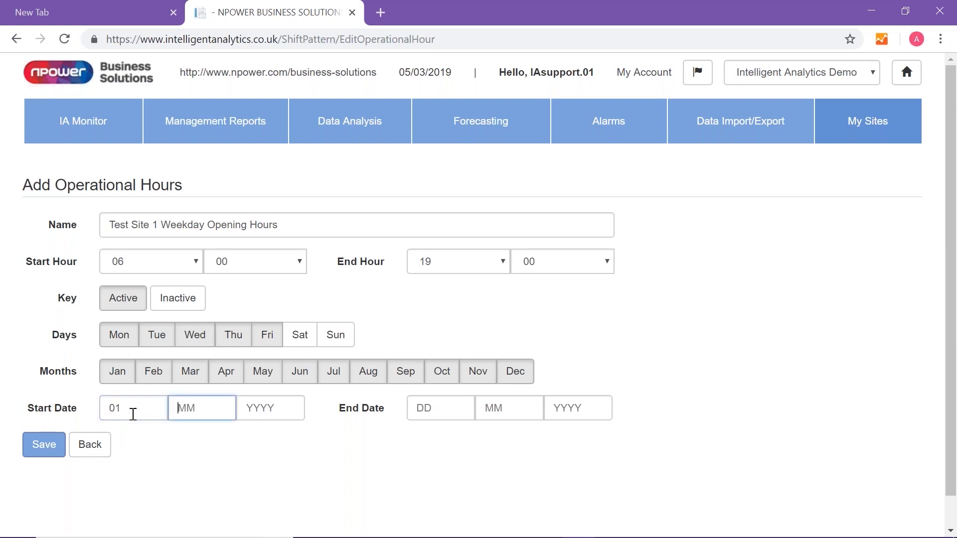
{"action": "type", "text": "01"}
{"action": "key", "text": "Tab"}
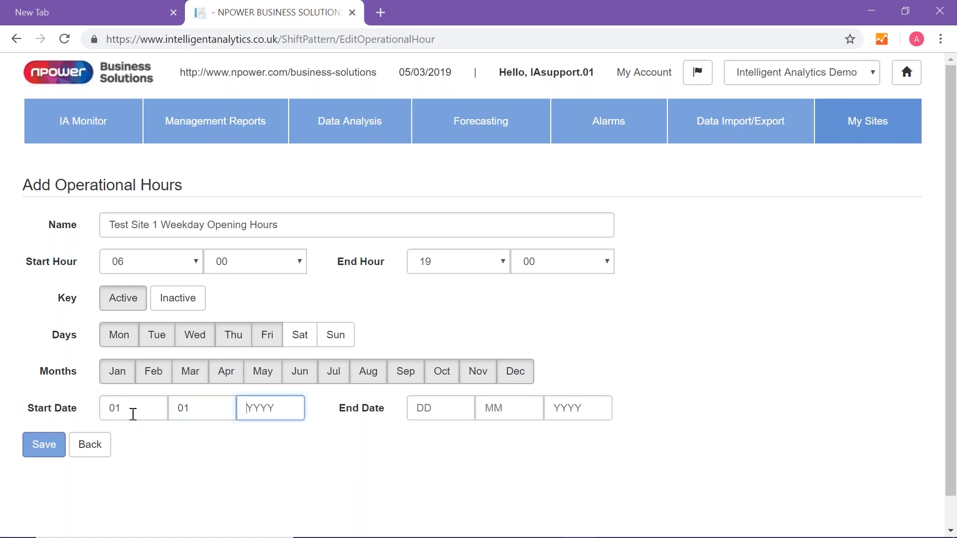
{"action": "type", "text": "2018"}
{"action": "left_click", "coordinate": [49, 446]}
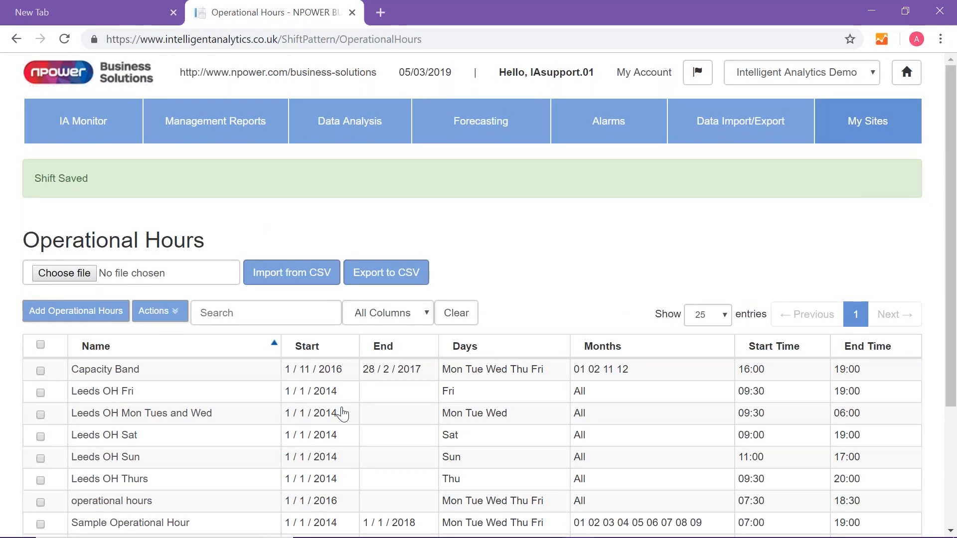
Start a new Data Analysis report and filter its meter list to real meters only
{"action": "left_click", "coordinate": [369, 132]}
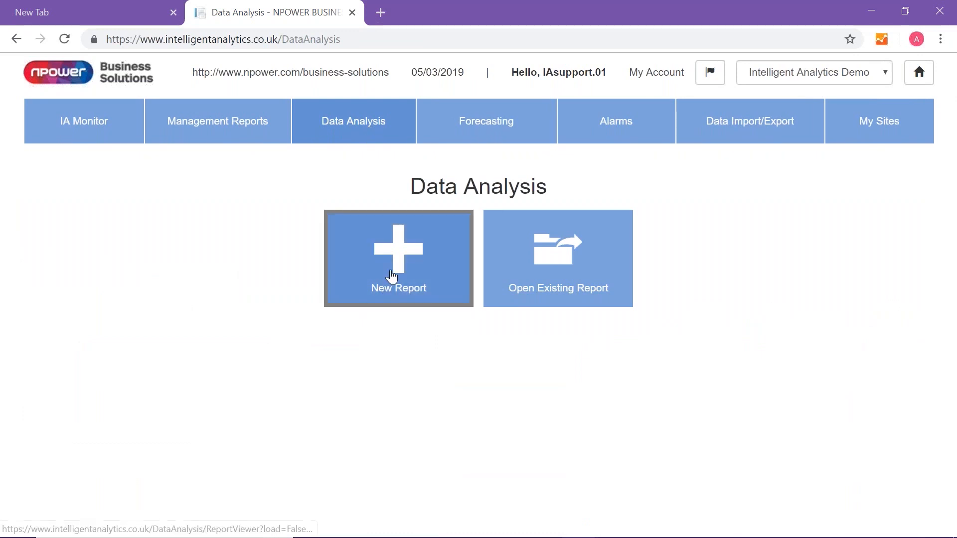
{"action": "left_click", "coordinate": [392, 275]}
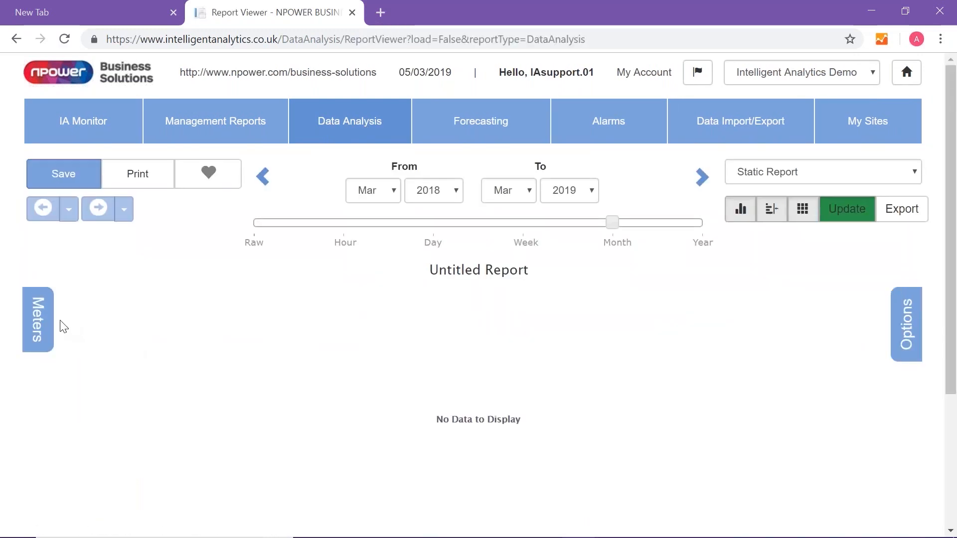
{"action": "left_click", "coordinate": [39, 323]}
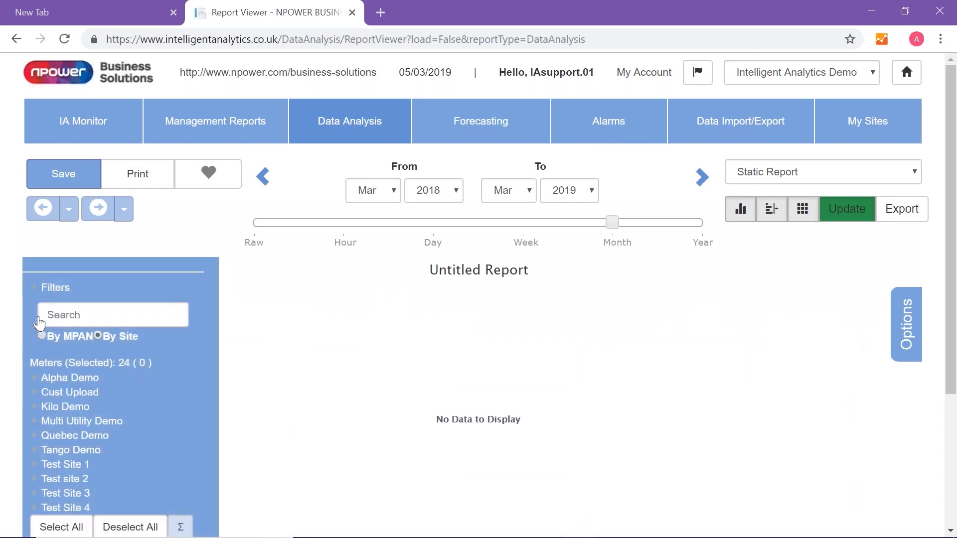
{"action": "left_click", "coordinate": [53, 289]}
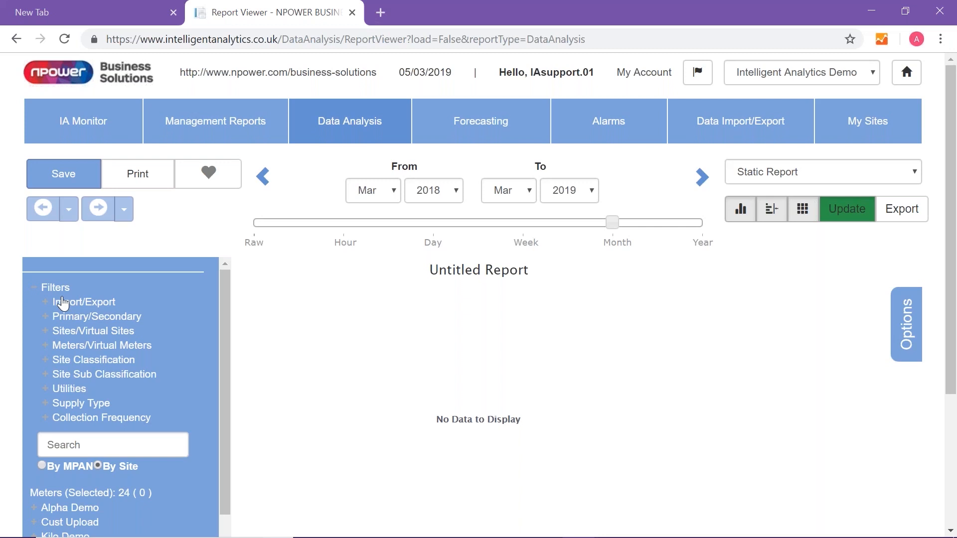
{"action": "left_click", "coordinate": [69, 347]}
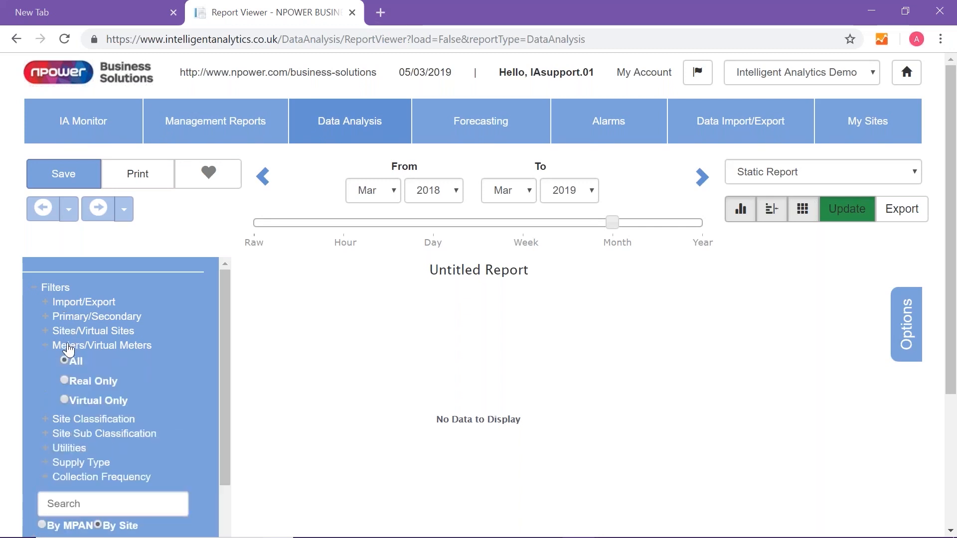
{"action": "left_click", "coordinate": [64, 380]}
Filter the report's meters to the Schools site classification and the Electricity utility
{"action": "scroll", "coordinate": [91, 359], "scroll_direction": "down", "scroll_amount": 2}
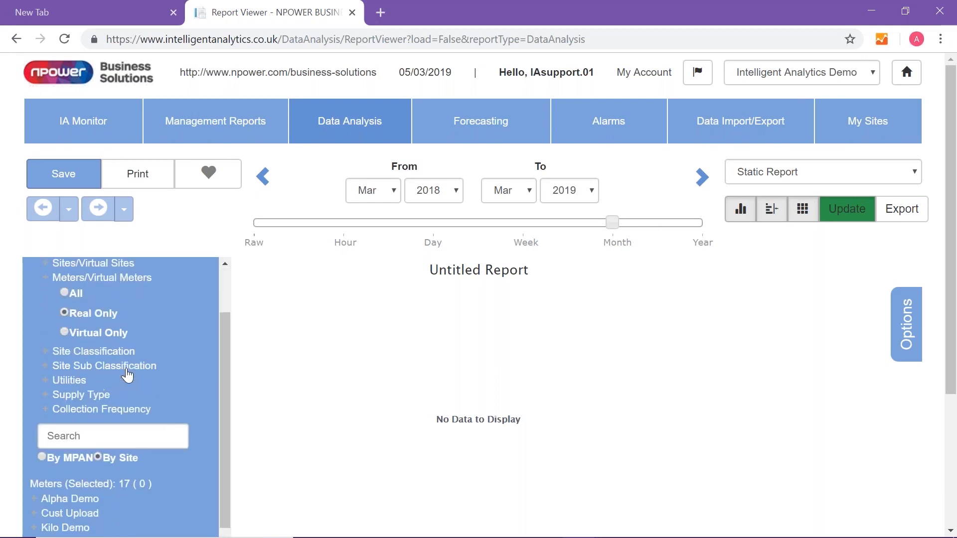
{"action": "left_click", "coordinate": [89, 346]}
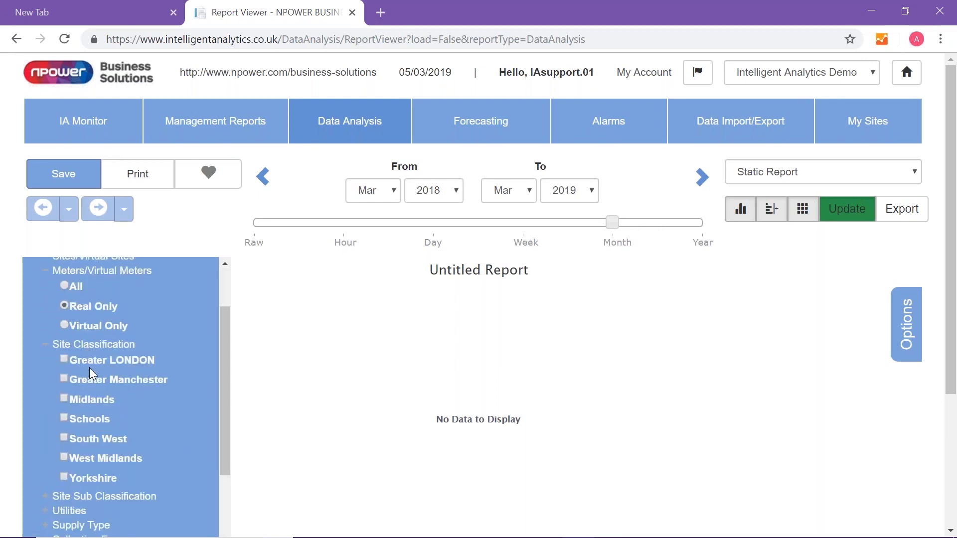
{"action": "left_click", "coordinate": [64, 417]}
{"action": "left_click_drag", "start_coordinate": [227, 403], "coordinate": [224, 486]}
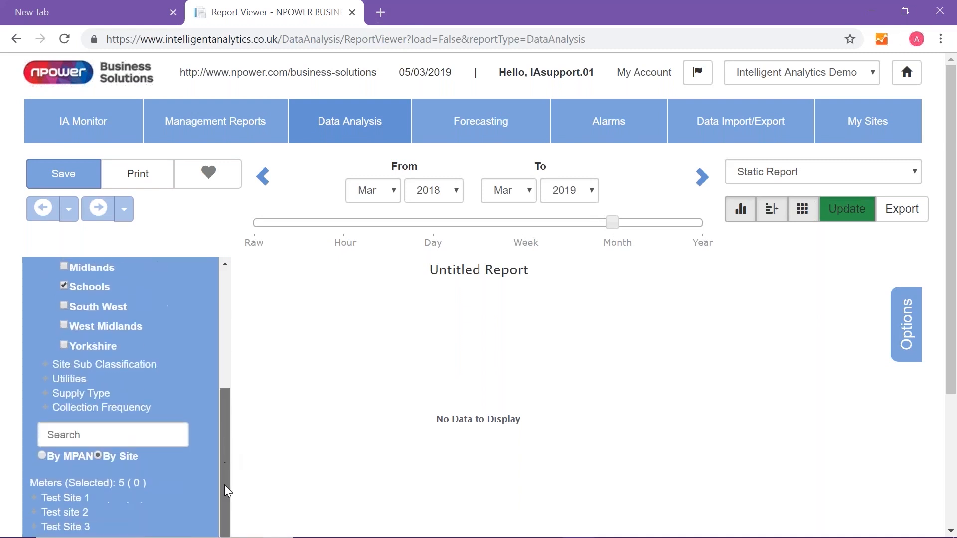
{"action": "left_click", "coordinate": [77, 380]}
{"action": "left_click", "coordinate": [70, 394]}
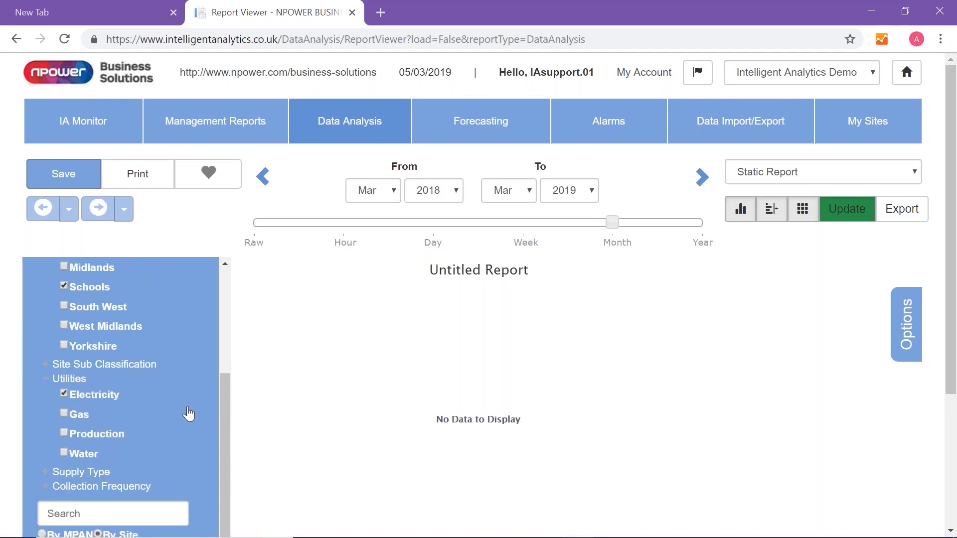
Select all the filtered meters and aggregate them into a channel named Schools
{"action": "left_click_drag", "start_coordinate": [222, 421], "coordinate": [218, 480]}
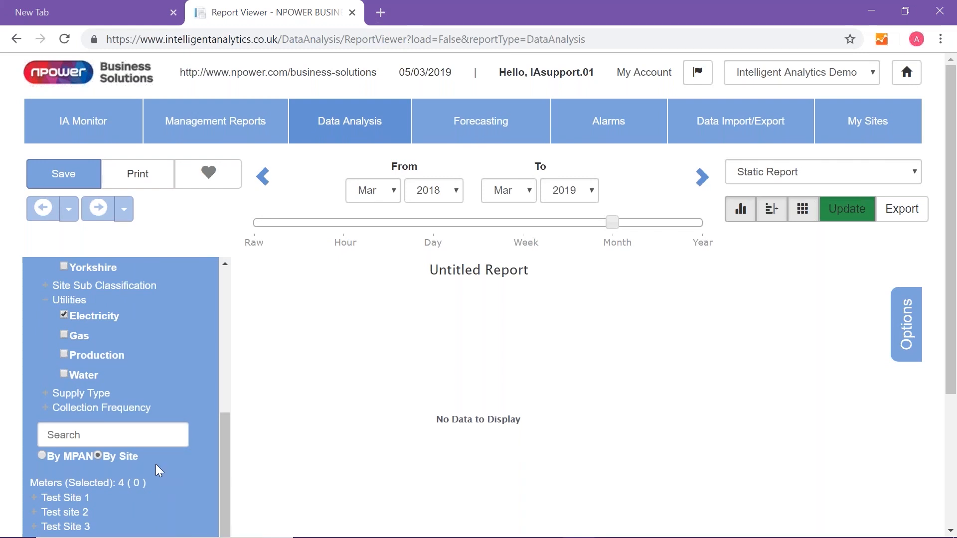
{"action": "left_click_drag", "start_coordinate": [955, 363], "coordinate": [954, 422]}
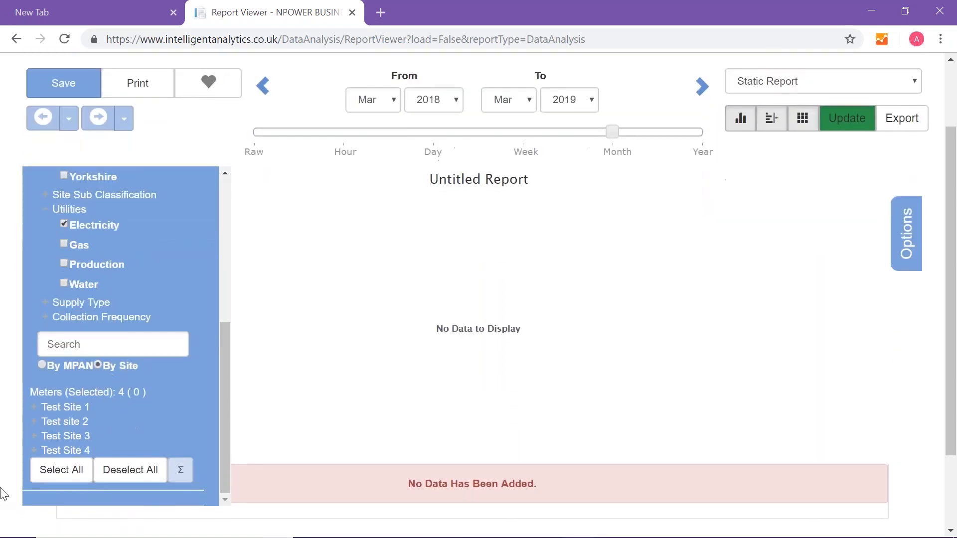
{"action": "left_click", "coordinate": [71, 482]}
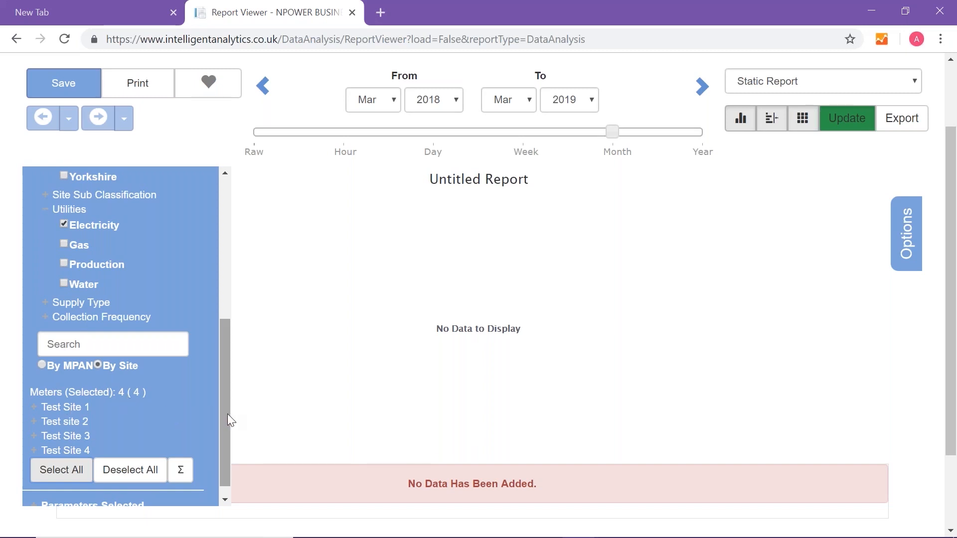
{"action": "scroll", "coordinate": [227, 414], "scroll_direction": "down", "scroll_amount": 1}
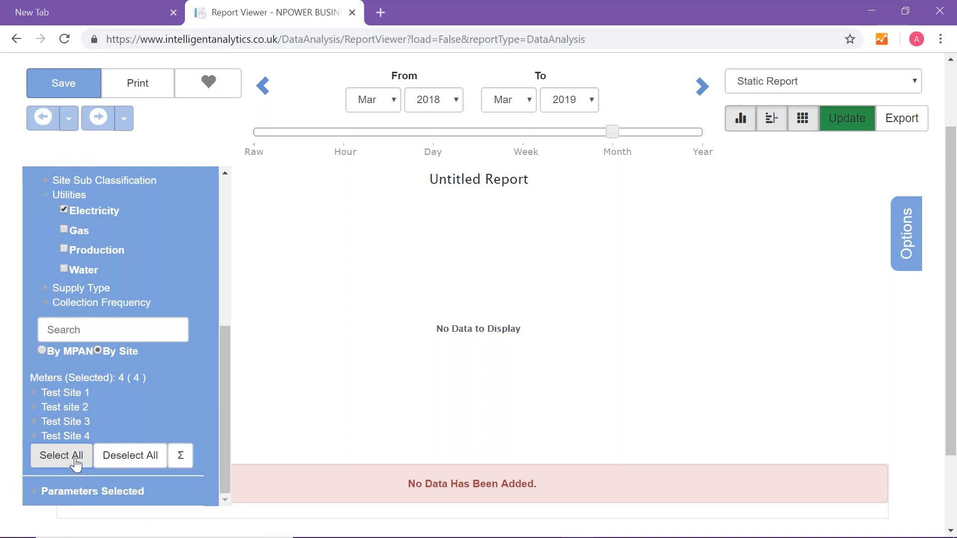
{"action": "left_click", "coordinate": [180, 462]}
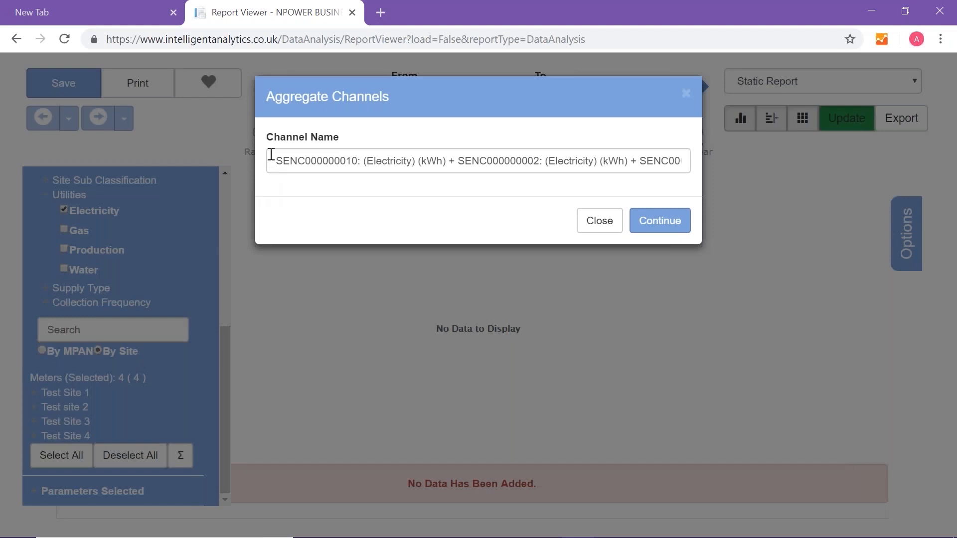
{"action": "left_click_drag", "start_coordinate": [272, 155], "coordinate": [784, 164]}
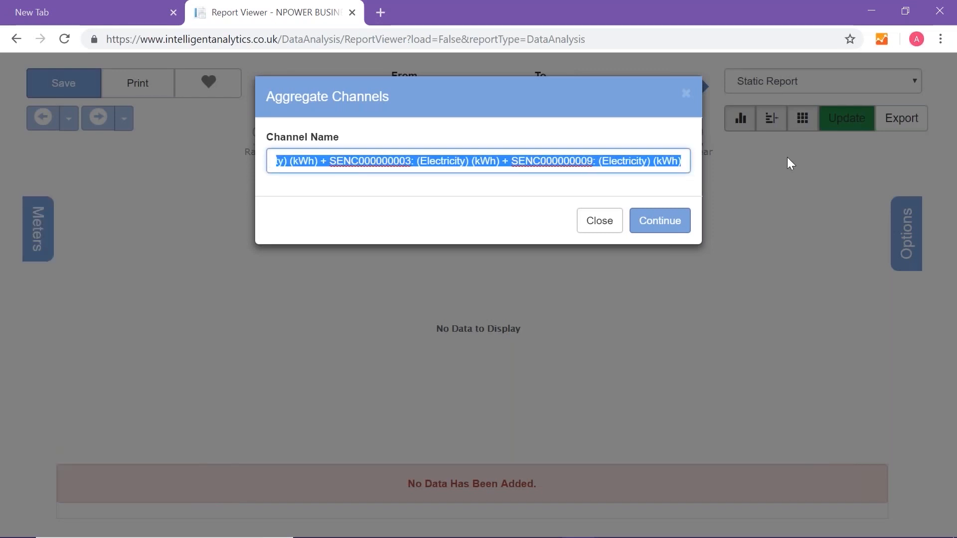
{"action": "key", "text": "BackSpace"}
{"action": "type", "text": "S"}
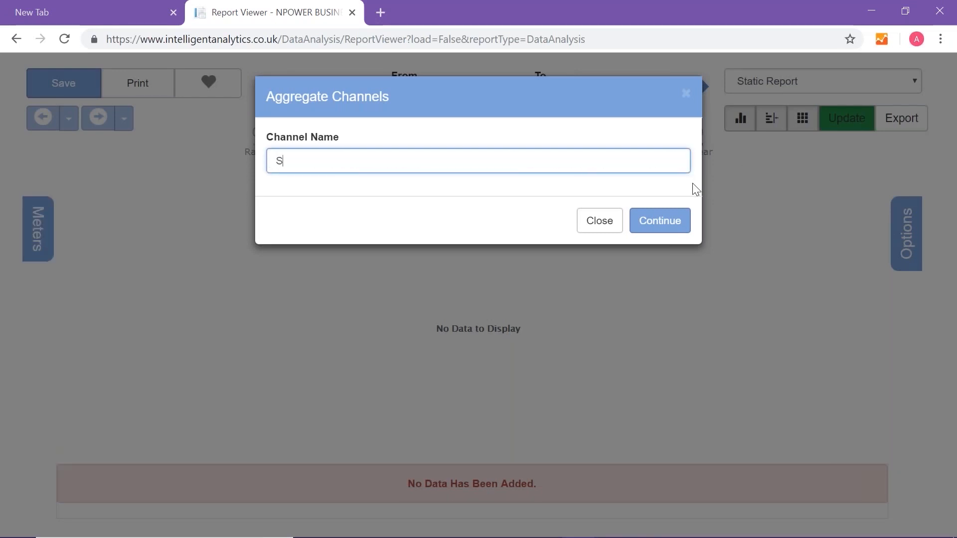
{"action": "type", "text": "chools"}
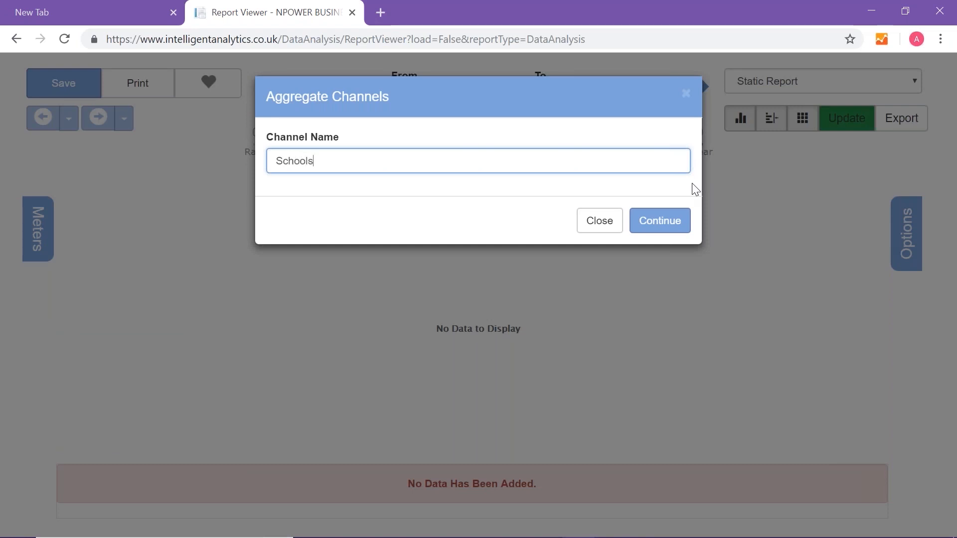
{"action": "left_click", "coordinate": [662, 224]}
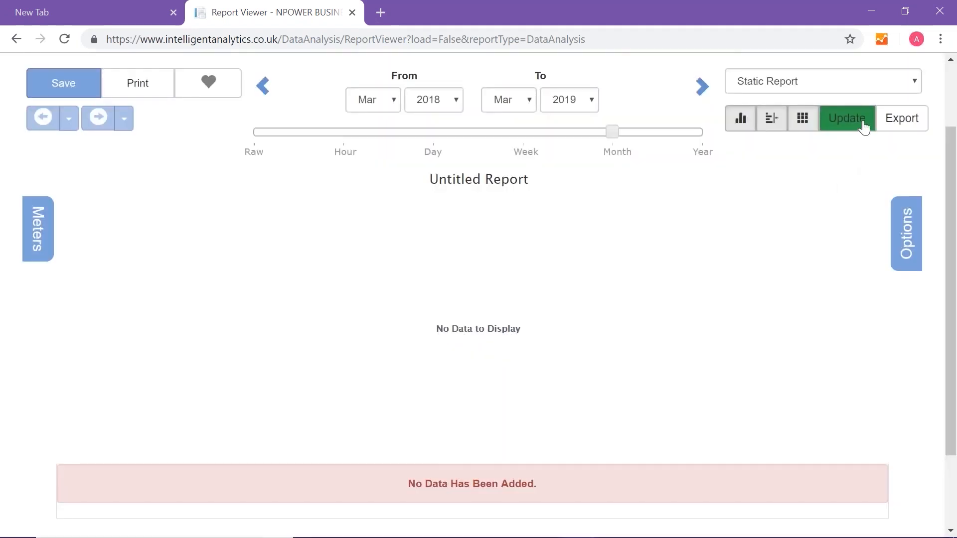
Generate the report from the selected channels and review its chart, channel statistics and monthly data table
{"action": "left_click", "coordinate": [863, 124]}
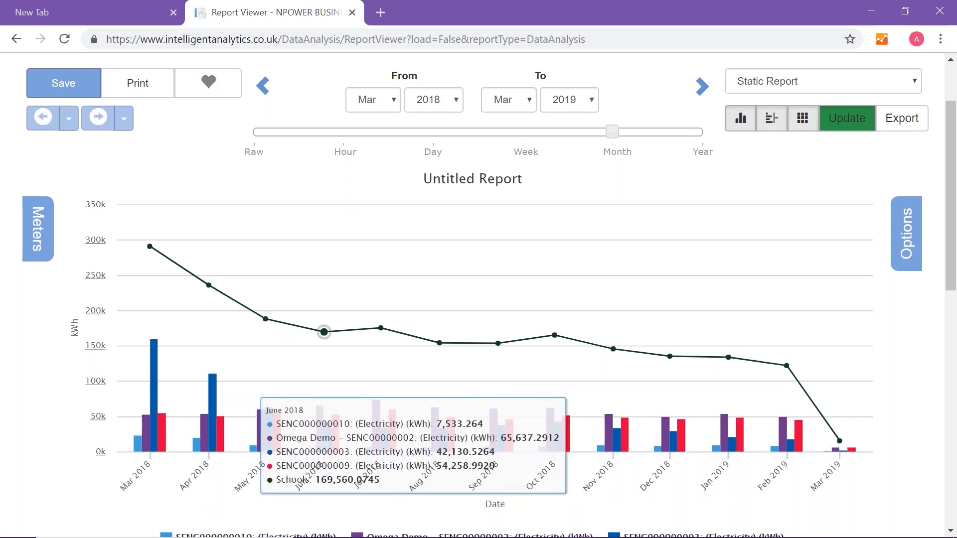
{"action": "scroll", "coordinate": [508, 423], "scroll_direction": "down", "scroll_amount": 1}
{"action": "scroll", "coordinate": [508, 424], "scroll_direction": "down", "scroll_amount": 4}
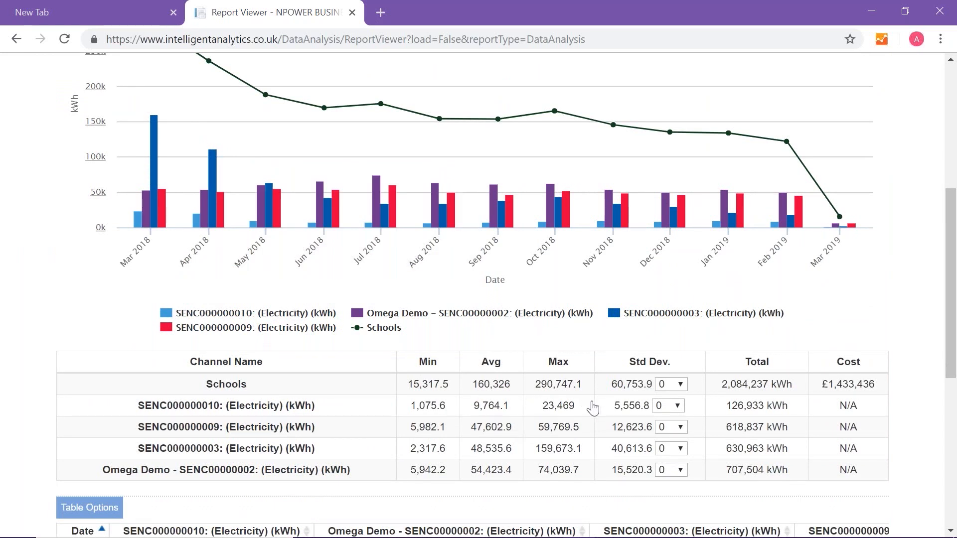
{"action": "scroll", "coordinate": [593, 410], "scroll_direction": "down", "scroll_amount": 5}
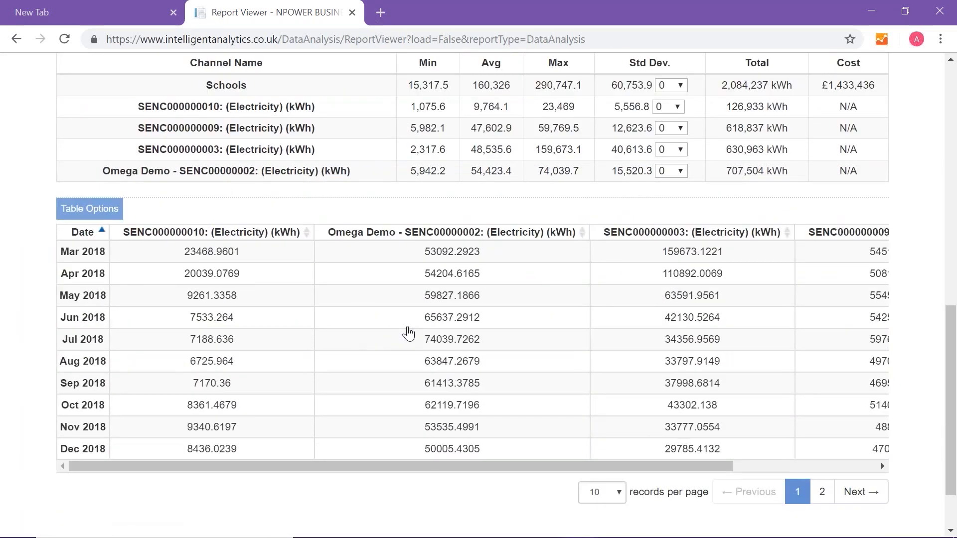
{"action": "scroll", "coordinate": [417, 336], "scroll_direction": "up", "scroll_amount": 3}
{"action": "scroll", "coordinate": [417, 335], "scroll_direction": "up", "scroll_amount": 6}
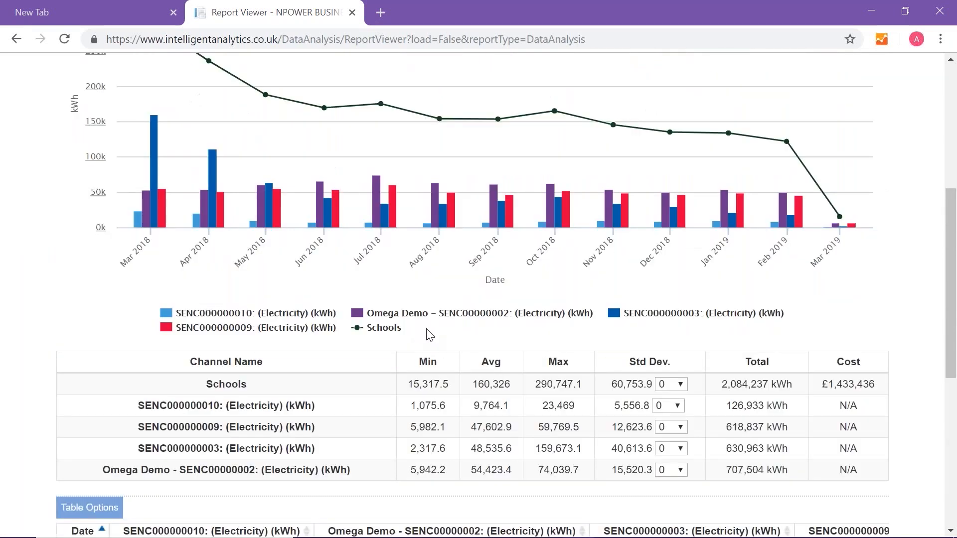
{"action": "scroll", "coordinate": [659, 410], "scroll_direction": "up", "scroll_amount": 3}
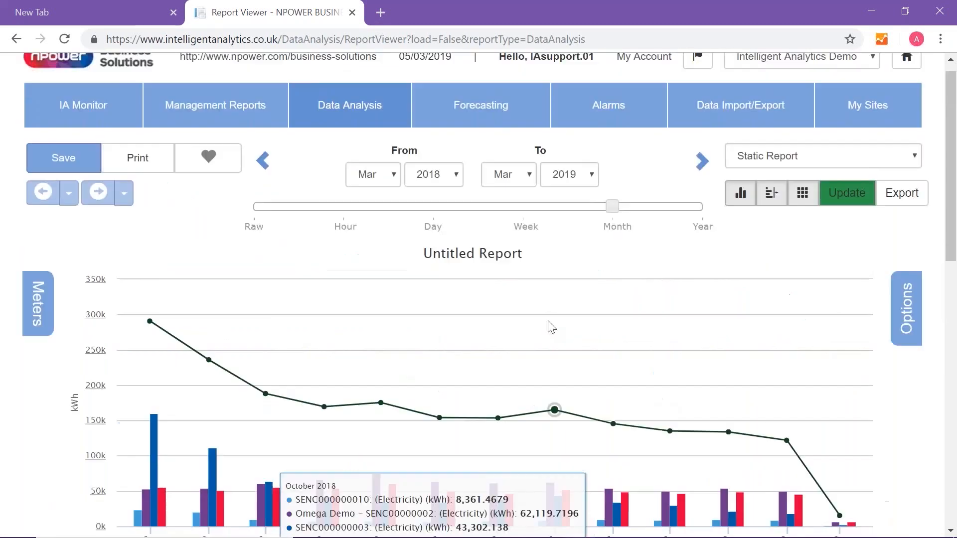
Title the report Schools and save it under that name
{"action": "left_click", "coordinate": [496, 254]}
{"action": "left_click", "coordinate": [488, 296]}
{"action": "type", "text": "Sch"}
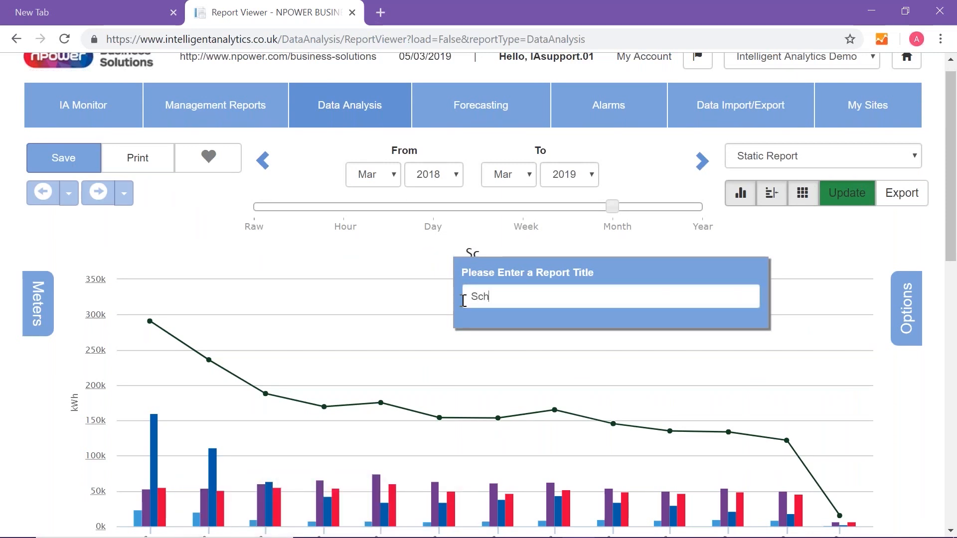
{"action": "type", "text": "ool"}
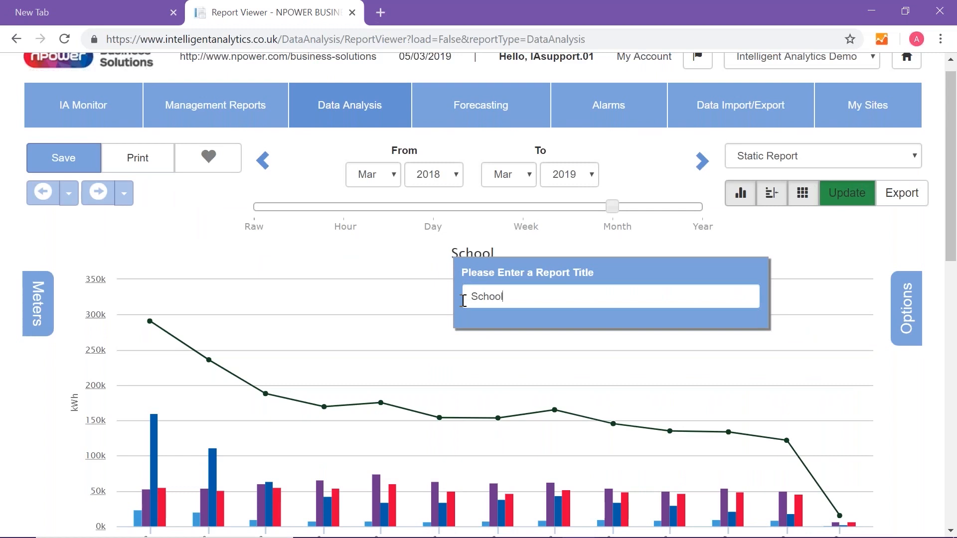
{"action": "type", "text": "s"}
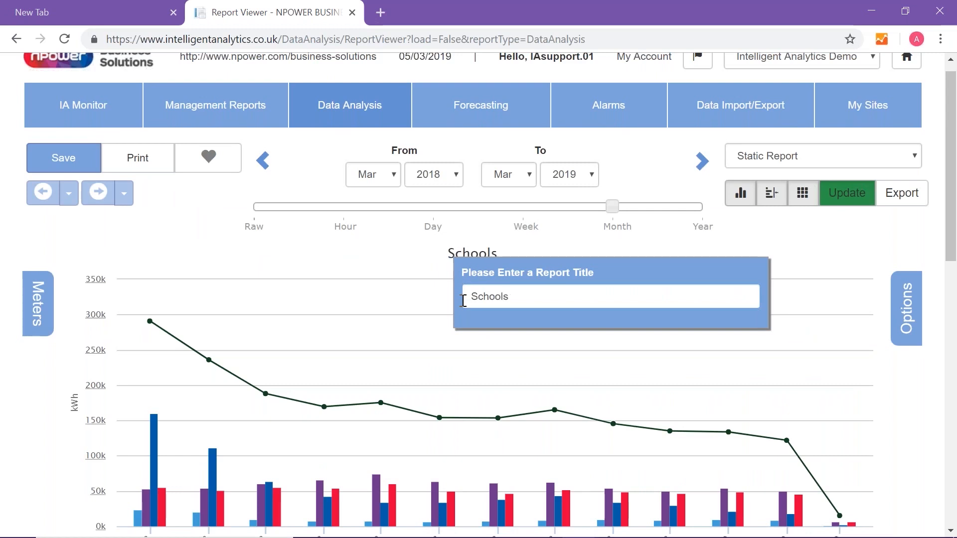
{"action": "key", "text": "Return"}
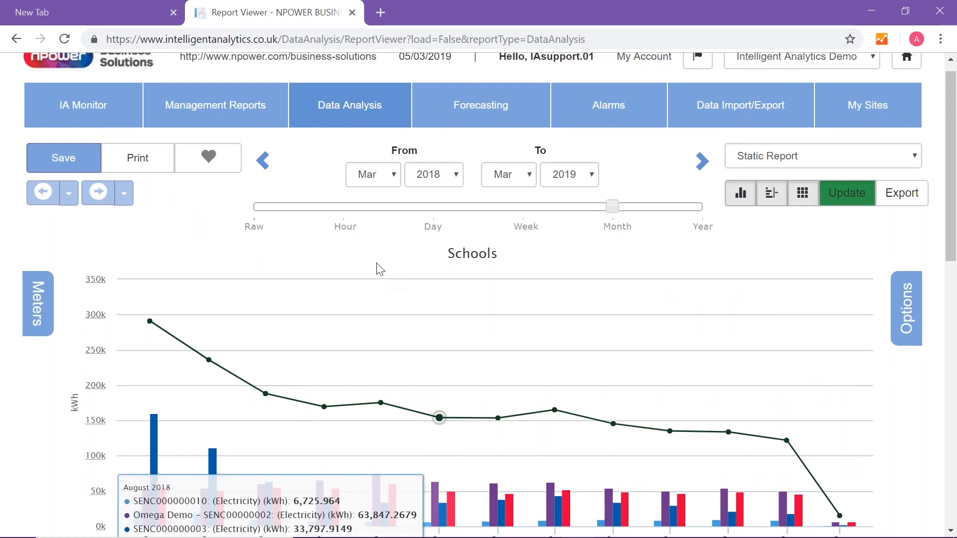
{"action": "left_click", "coordinate": [68, 157]}
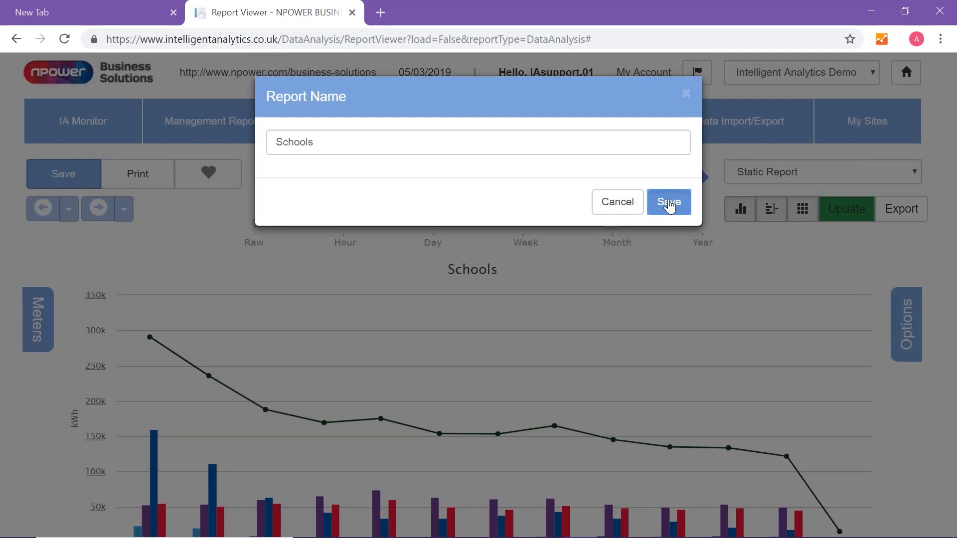
{"action": "left_click", "coordinate": [670, 205]}
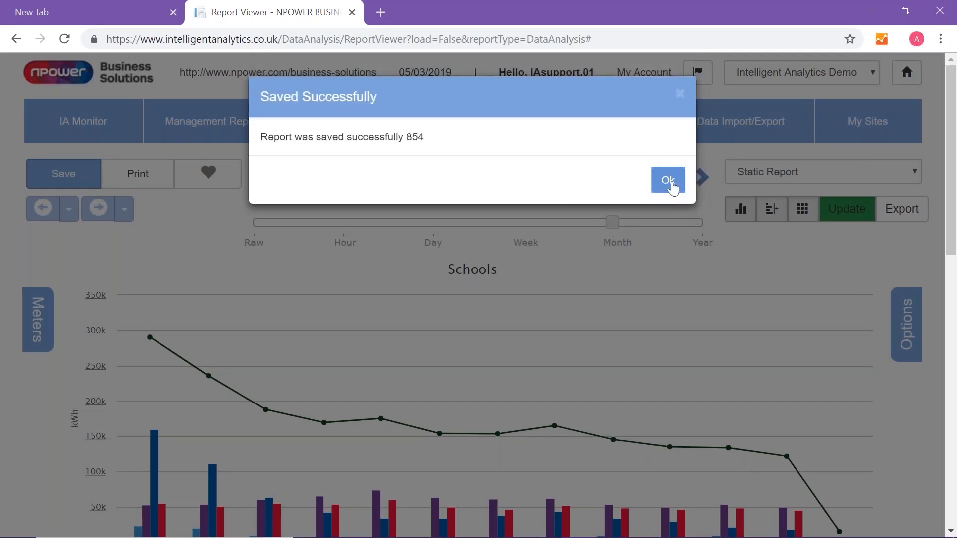
Dismiss the save confirmation and start a new Data Analysis report
{"action": "left_click", "coordinate": [674, 183]}
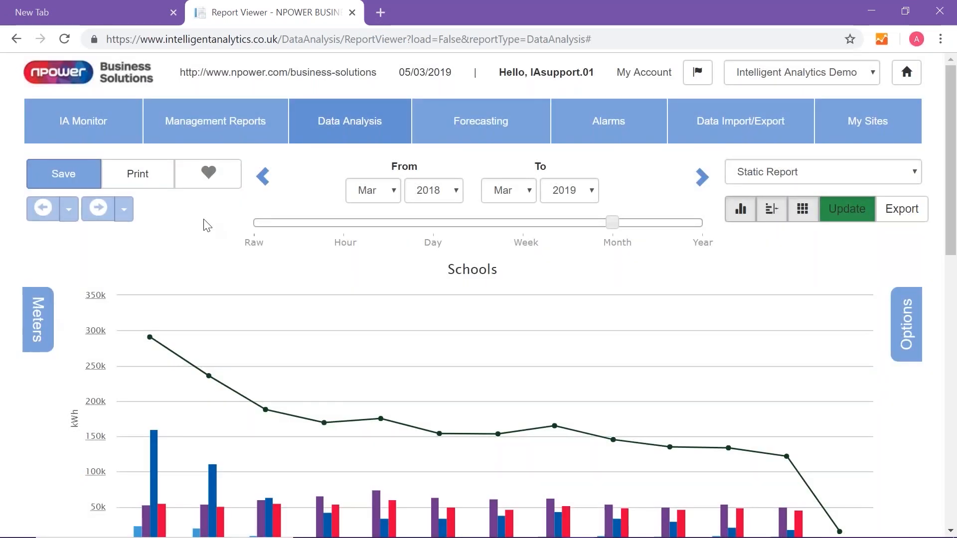
{"action": "left_click", "coordinate": [342, 128]}
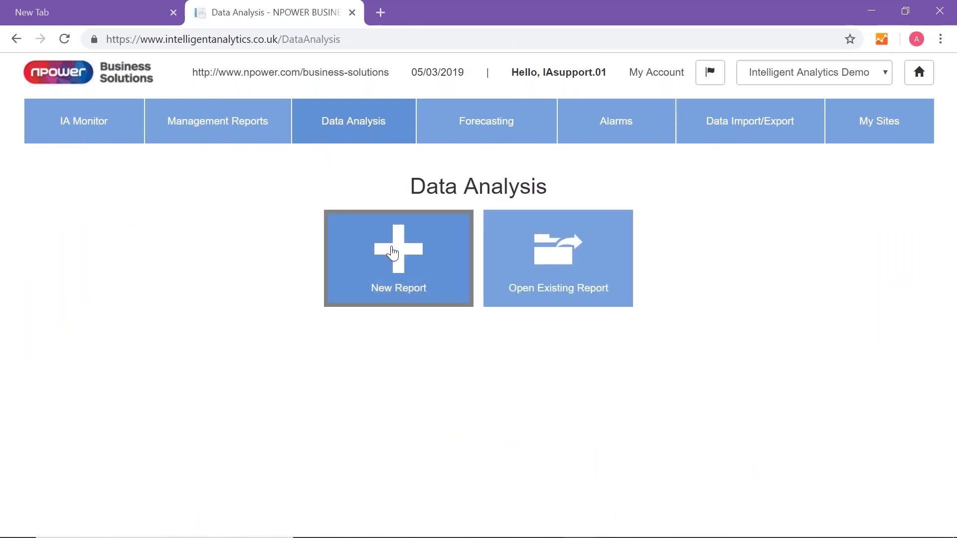
{"action": "left_click", "coordinate": [393, 253]}
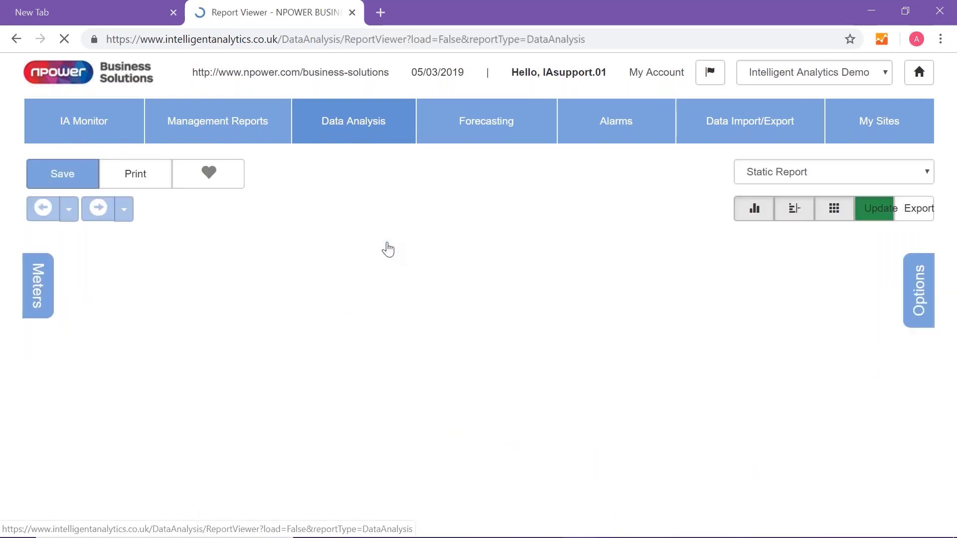
{"action": "scroll", "coordinate": [40, 289], "scroll_direction": "down", "scroll_amount": 1}
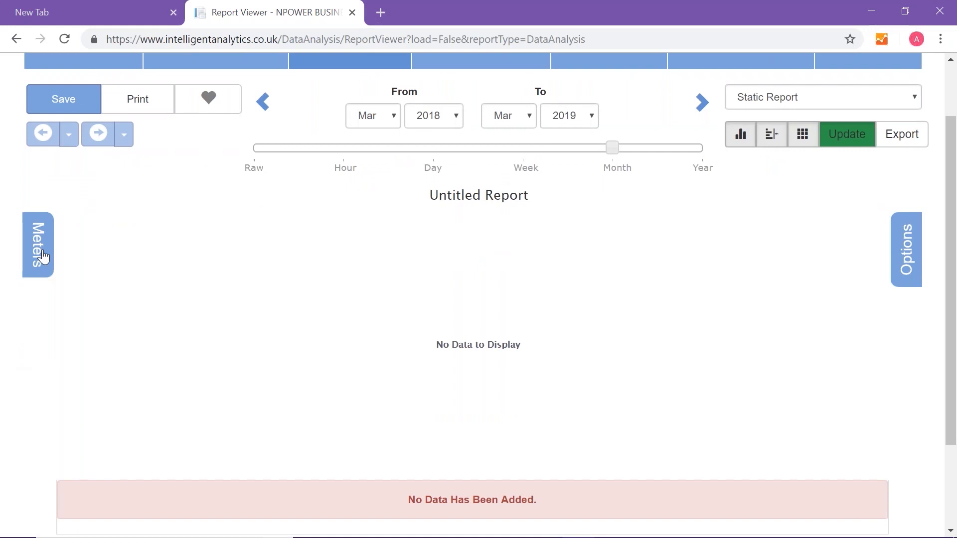
Add the Omega Demo electricity meter under Test Site 1 to the report and generate its chart
{"action": "left_click", "coordinate": [43, 256]}
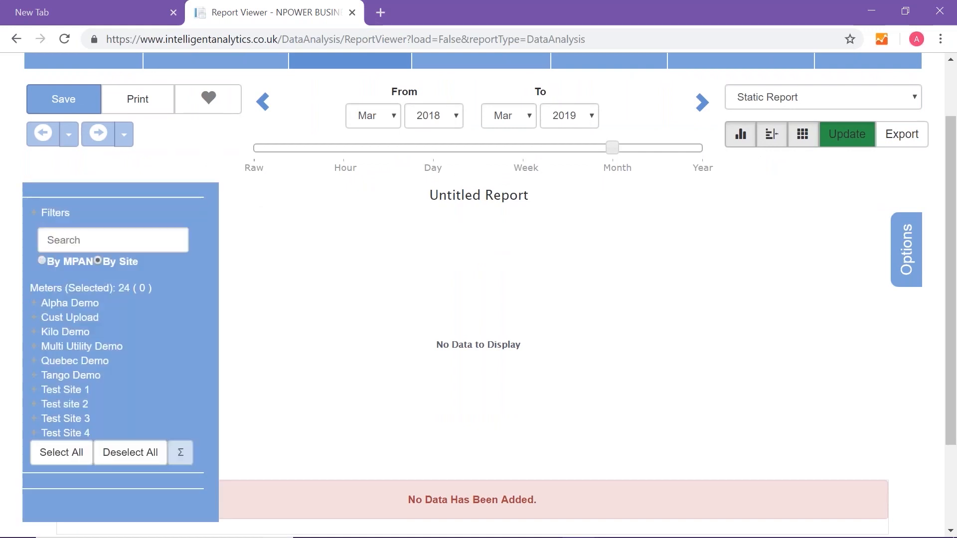
{"action": "left_click", "coordinate": [58, 393]}
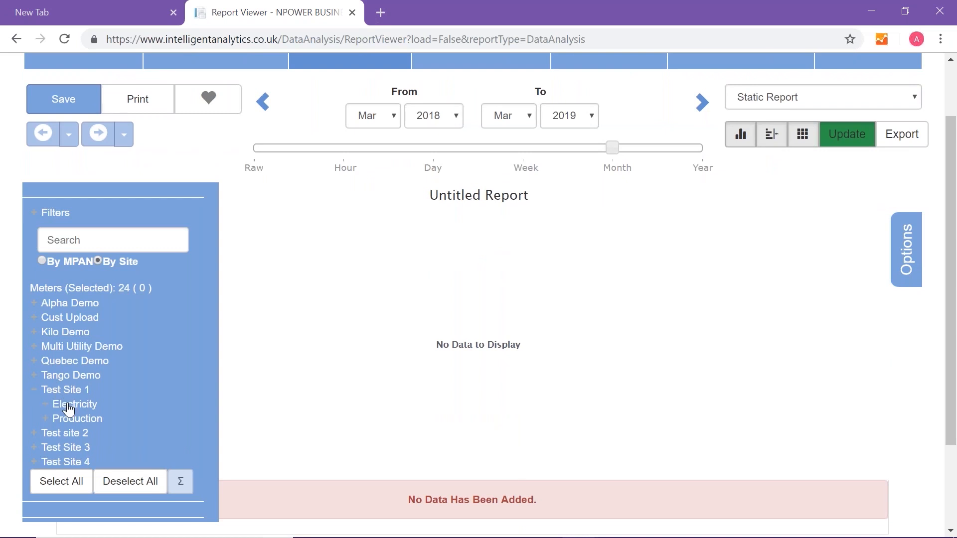
{"action": "left_click", "coordinate": [69, 406]}
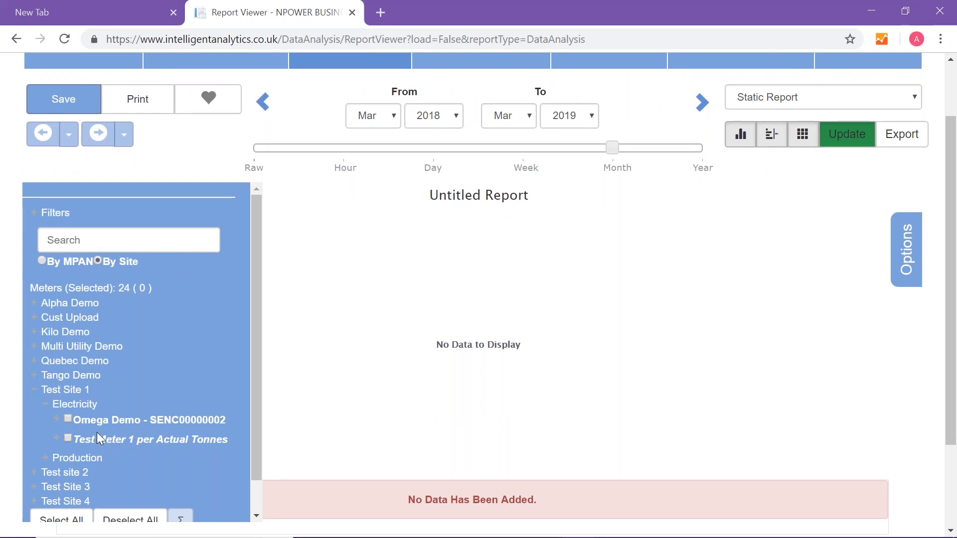
{"action": "left_click", "coordinate": [68, 419]}
{"action": "left_click", "coordinate": [858, 138]}
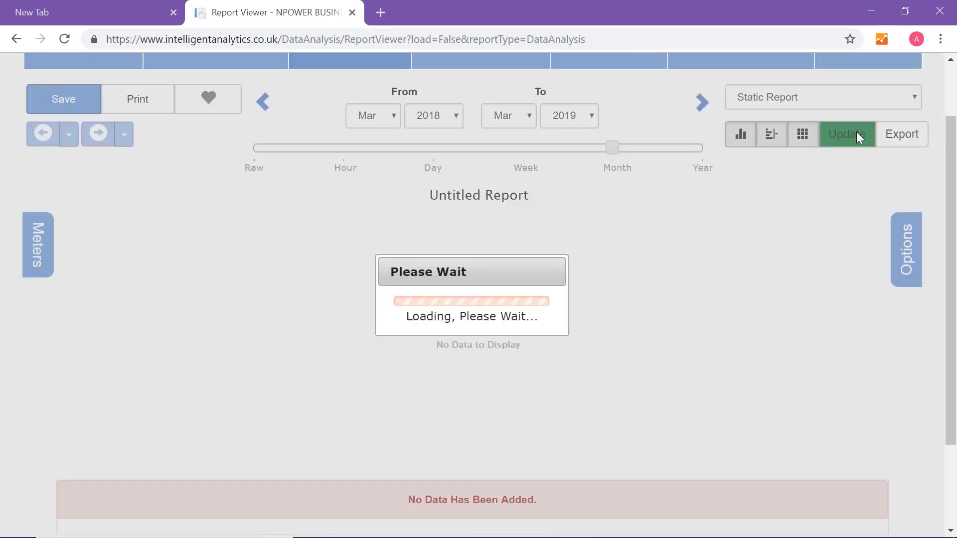
Drill down from the monthly consumption chart into the daily data for February 2019
{"action": "scroll", "coordinate": [818, 212], "scroll_direction": "down", "scroll_amount": 2}
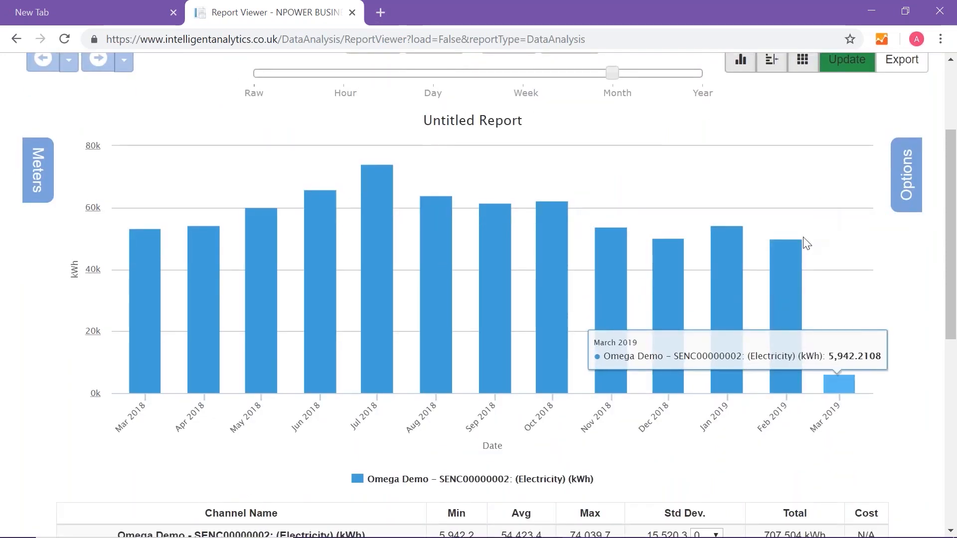
{"action": "mouse_move", "coordinate": [706, 323]}
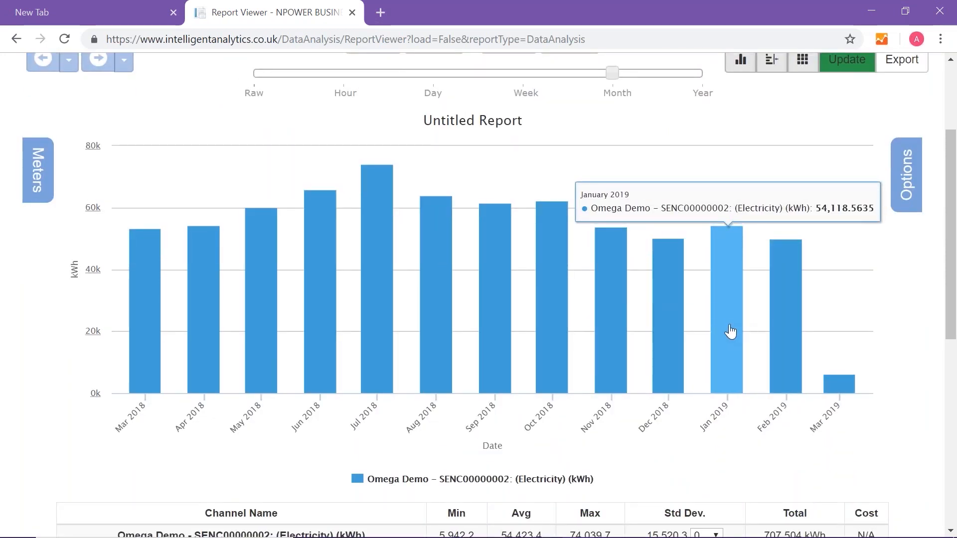
{"action": "mouse_move", "coordinate": [787, 291]}
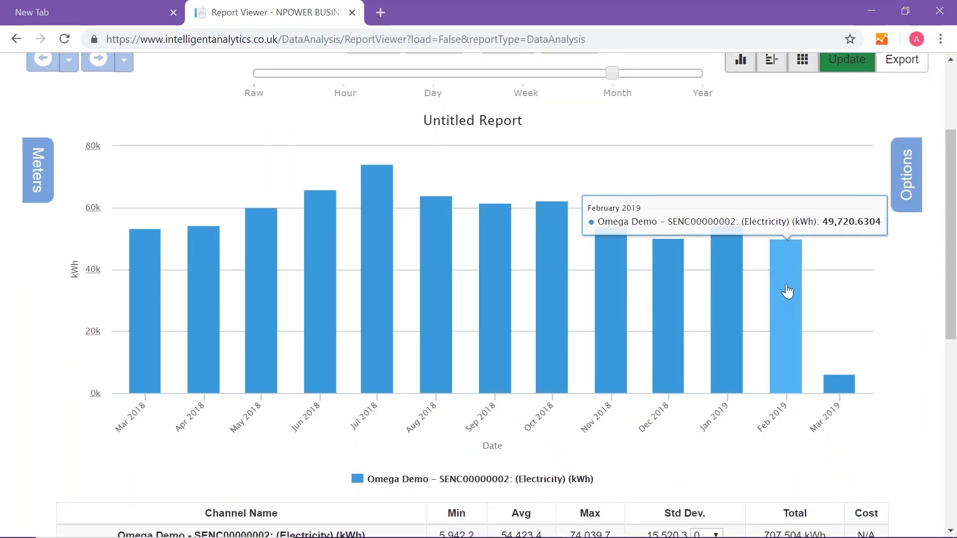
{"action": "left_click", "coordinate": [787, 291]}
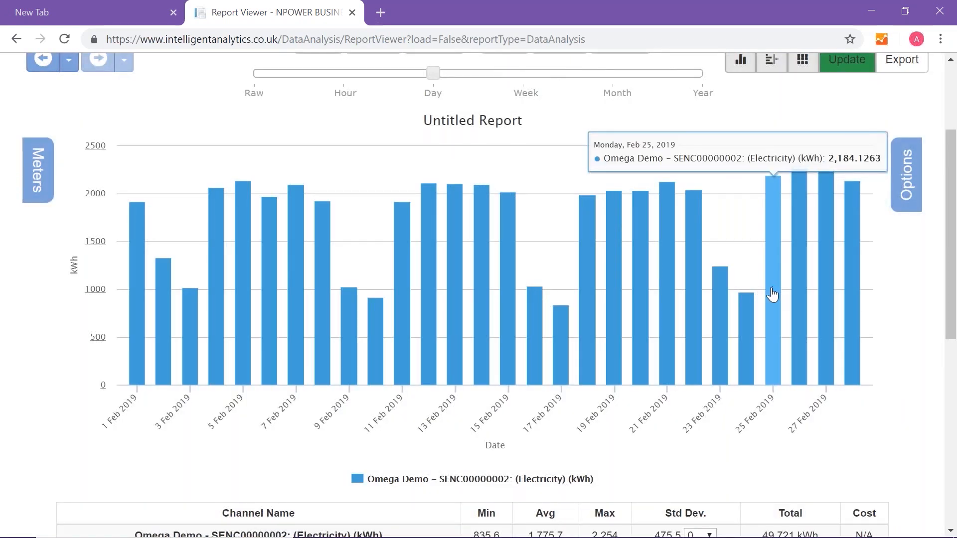
Set the report period from 25 Feb 2019 to 1 Mar 2019 at Raw resolution and update the chart
{"action": "scroll", "coordinate": [772, 297], "scroll_direction": "up", "scroll_amount": 3}
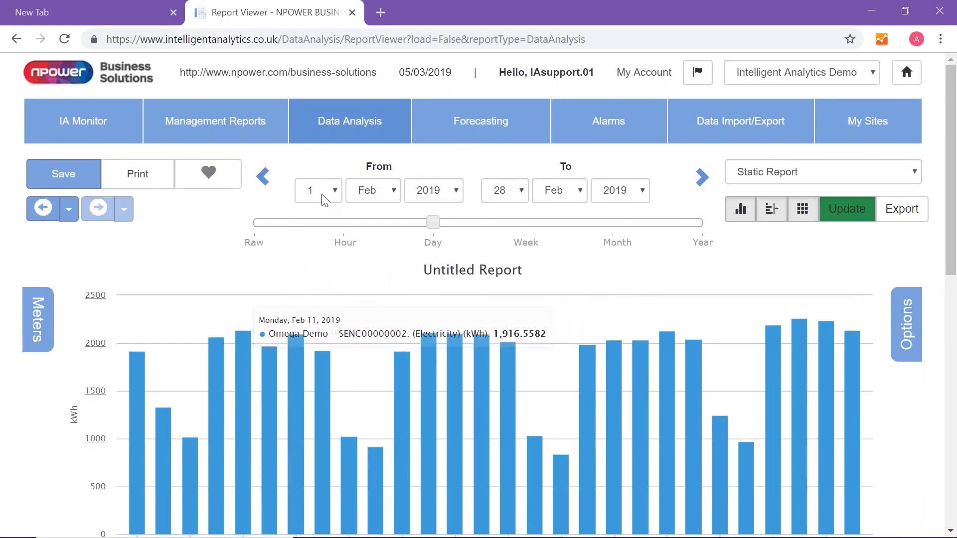
{"action": "left_click", "coordinate": [324, 195]}
{"action": "left_click_drag", "start_coordinate": [337, 274], "coordinate": [338, 429]}
{"action": "left_click", "coordinate": [322, 452]}
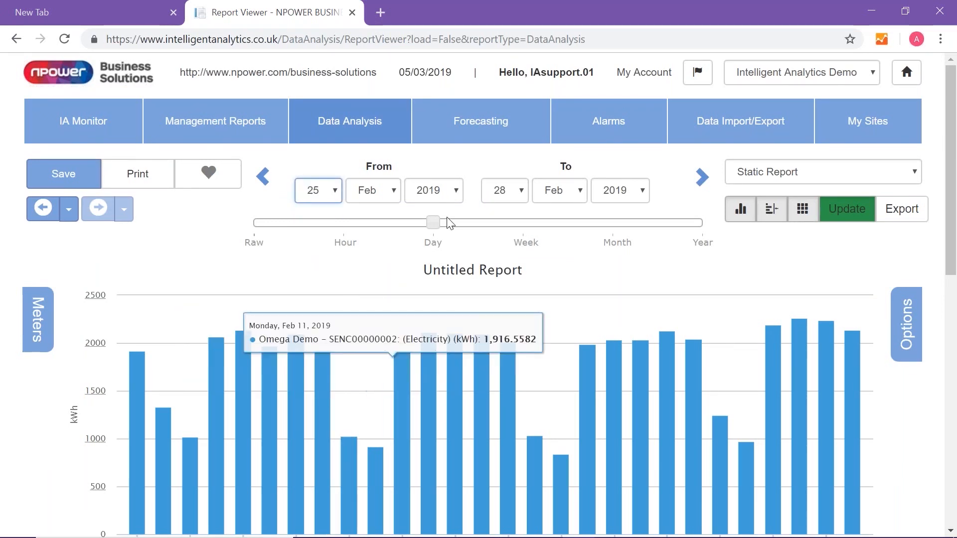
{"action": "left_click", "coordinate": [521, 191]}
{"action": "left_click", "coordinate": [565, 191]}
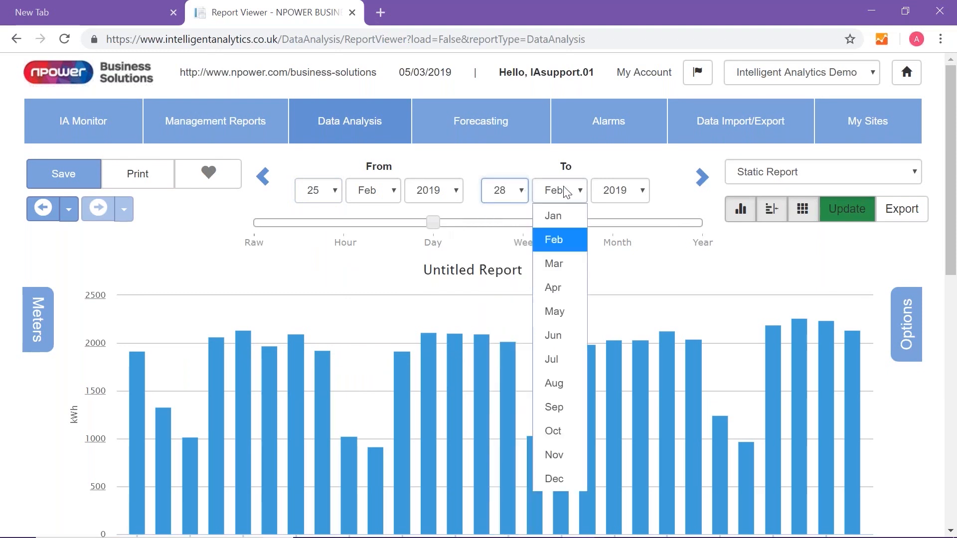
{"action": "left_click", "coordinate": [551, 263]}
{"action": "left_click", "coordinate": [506, 192]}
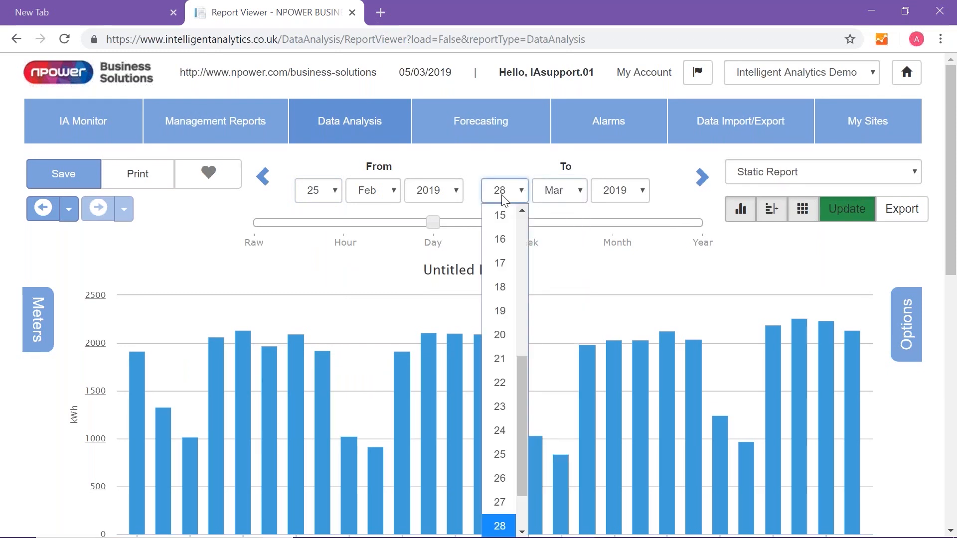
{"action": "left_click_drag", "start_coordinate": [524, 373], "coordinate": [521, 201]}
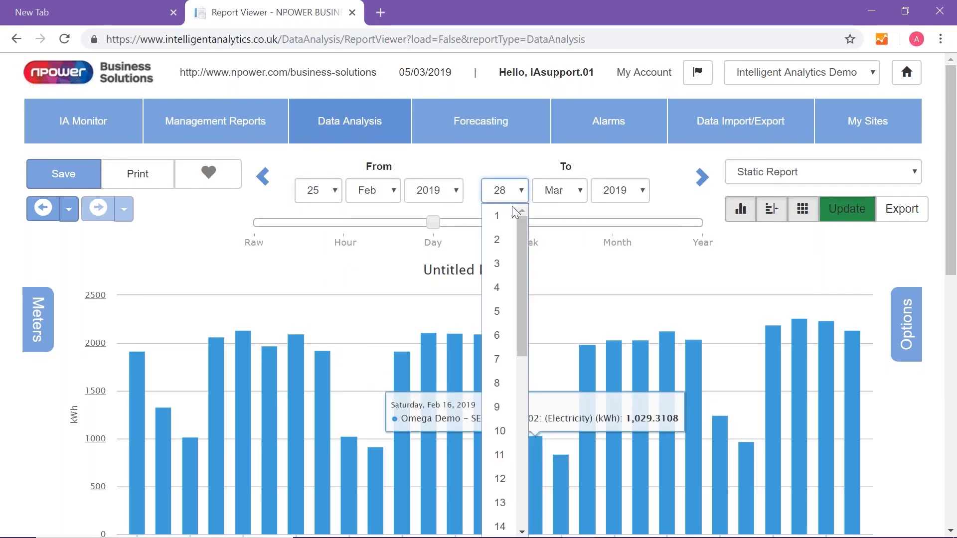
{"action": "left_click", "coordinate": [501, 217]}
{"action": "left_click", "coordinate": [255, 243]}
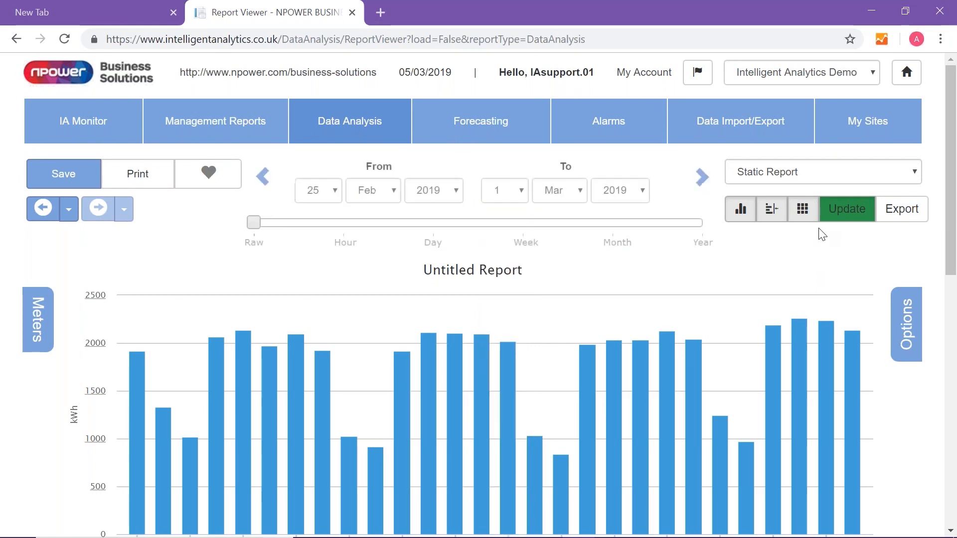
{"action": "left_click", "coordinate": [840, 215]}
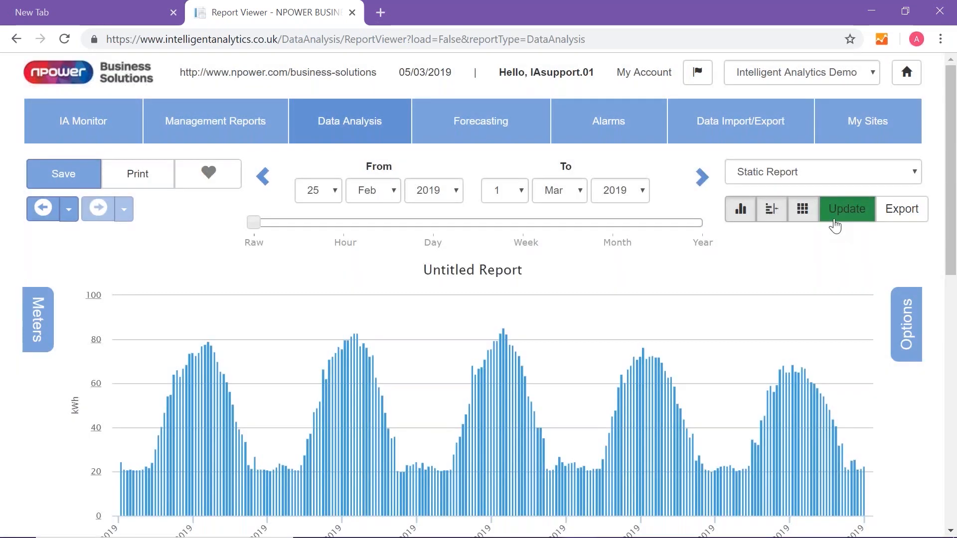
Create an operational hours report from the chart using Test Site 1 Weekday Opening Hours
{"action": "scroll", "coordinate": [839, 275], "scroll_direction": "down", "scroll_amount": 2}
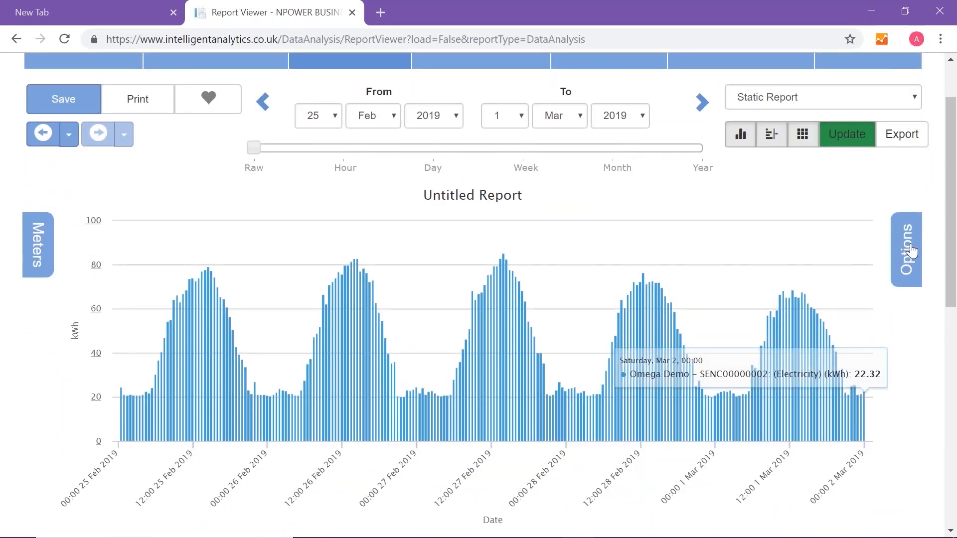
{"action": "left_click", "coordinate": [909, 250]}
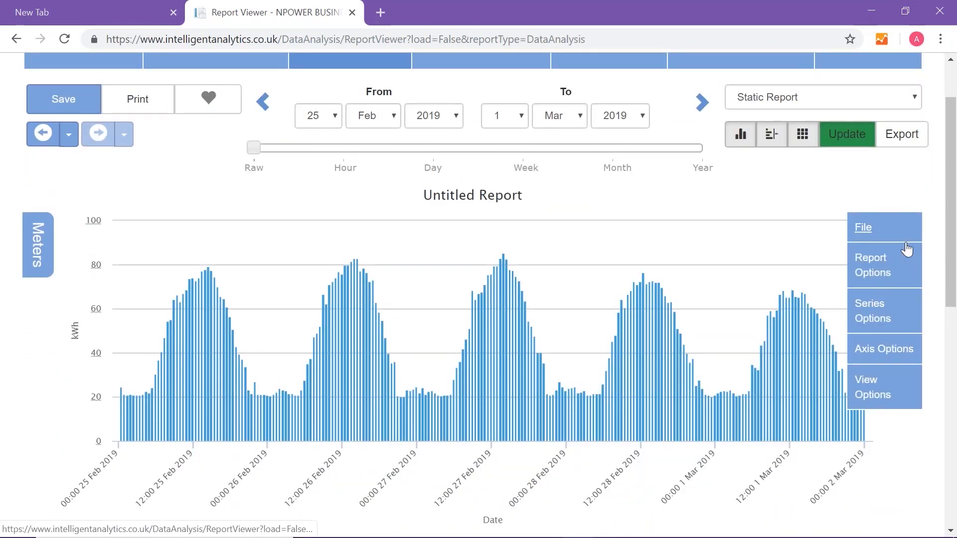
{"action": "mouse_move", "coordinate": [870, 274]}
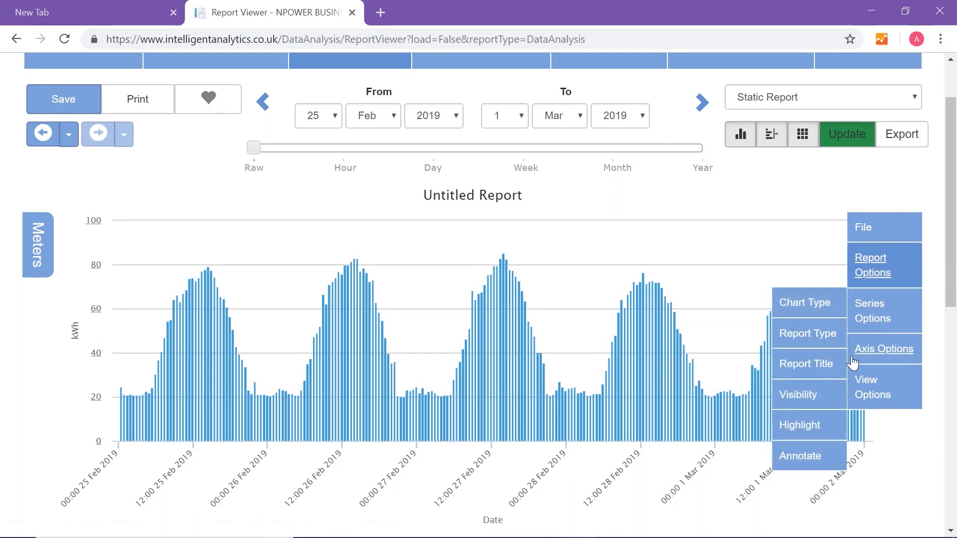
{"action": "mouse_move", "coordinate": [806, 349]}
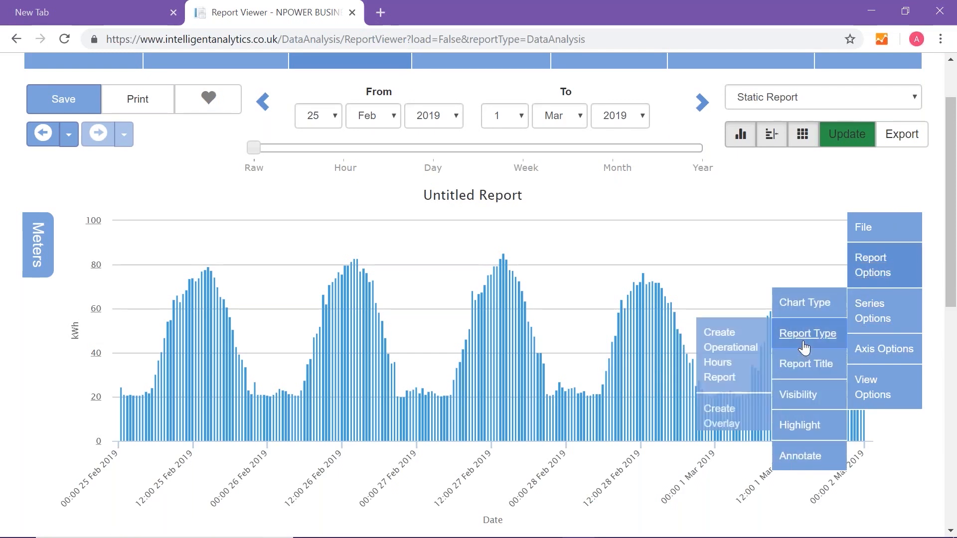
{"action": "left_click", "coordinate": [733, 360]}
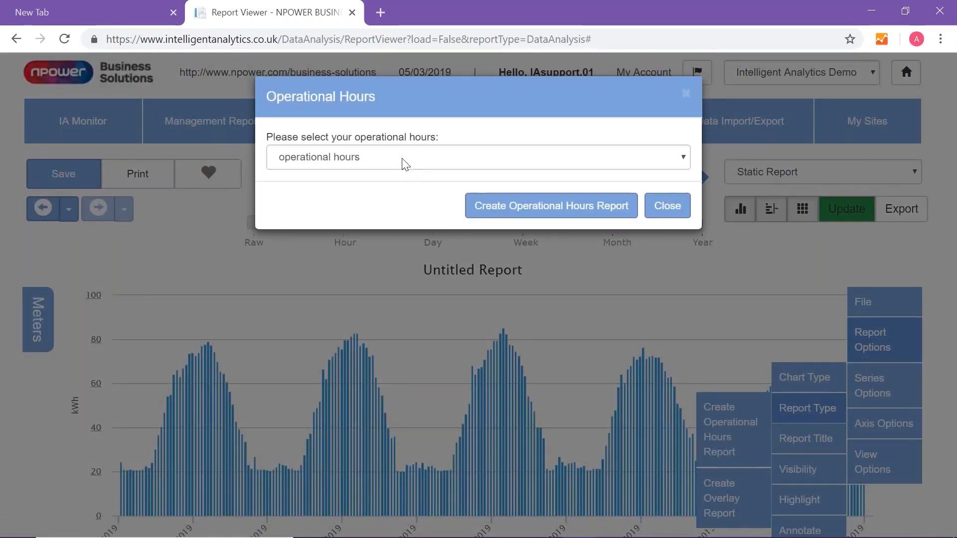
{"action": "left_click", "coordinate": [403, 158]}
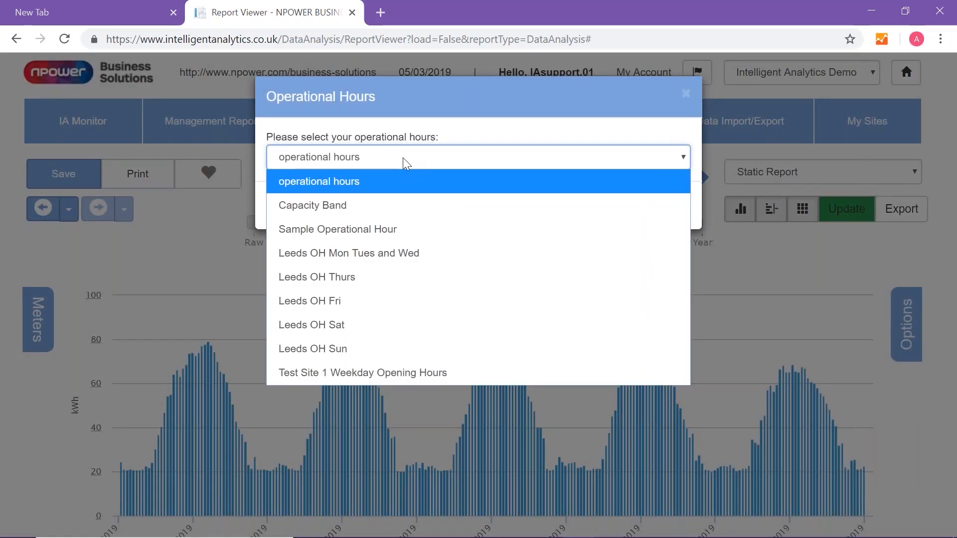
{"action": "left_click", "coordinate": [403, 373]}
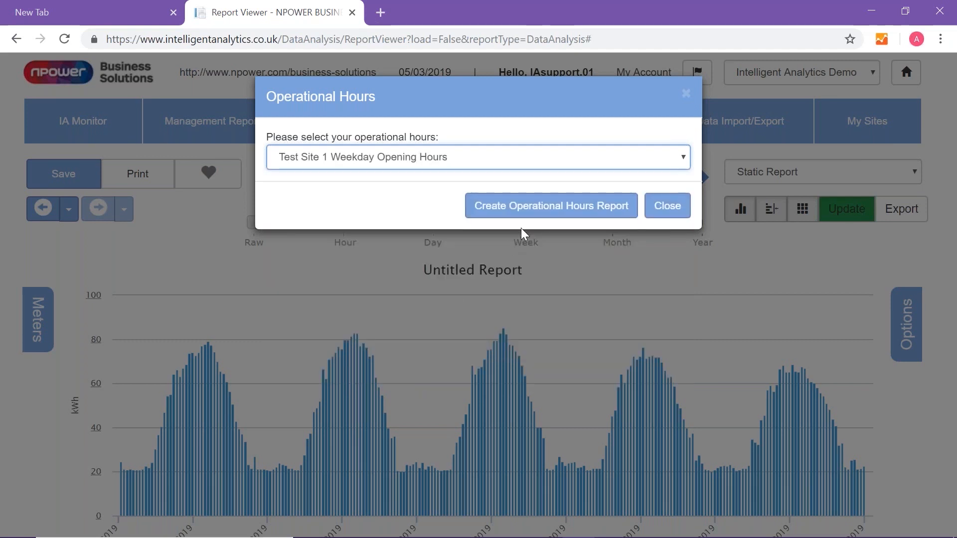
{"action": "left_click", "coordinate": [533, 212]}
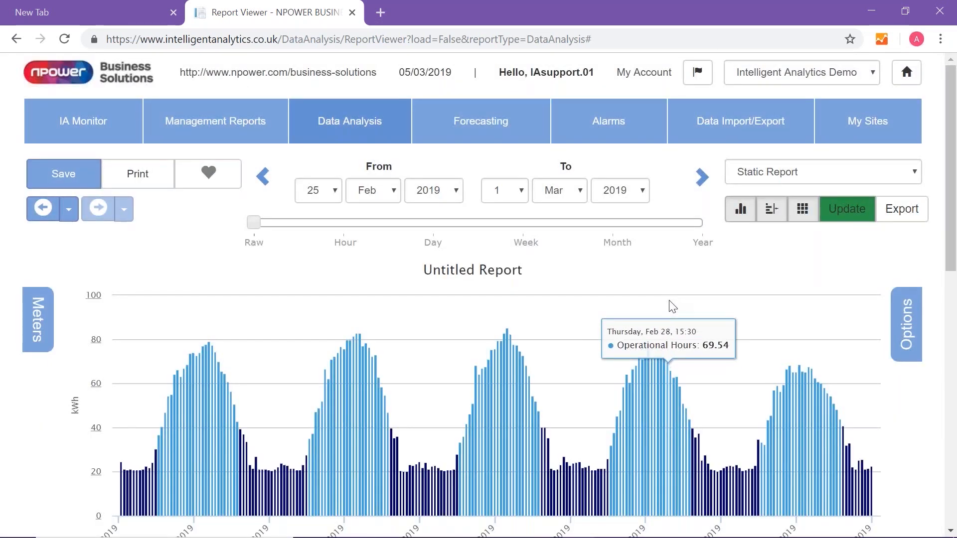
Review the operational and non-operational hours statistics, and update the report to Day resolution
{"action": "scroll", "coordinate": [670, 307], "scroll_direction": "down", "scroll_amount": 5}
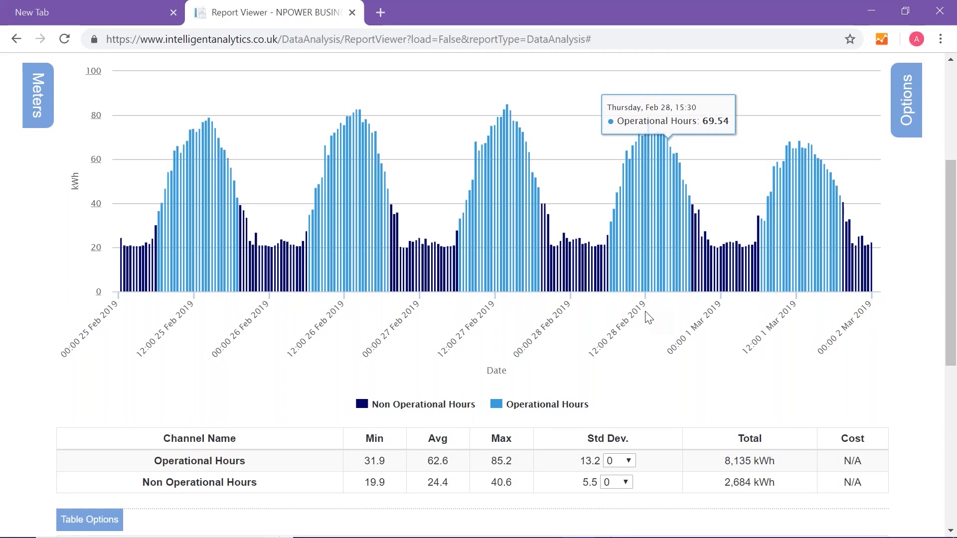
{"action": "scroll", "coordinate": [643, 314], "scroll_direction": "up", "scroll_amount": 3}
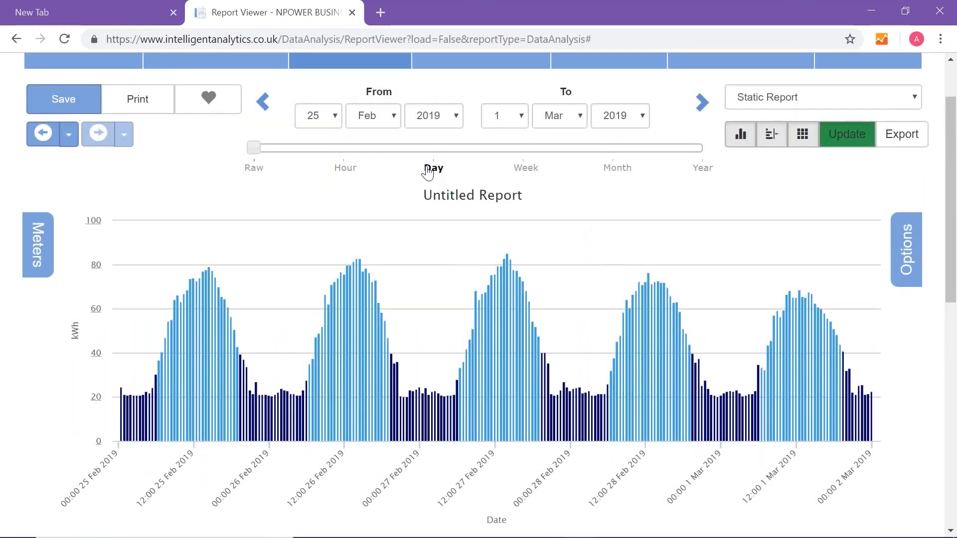
{"action": "left_click", "coordinate": [853, 141]}
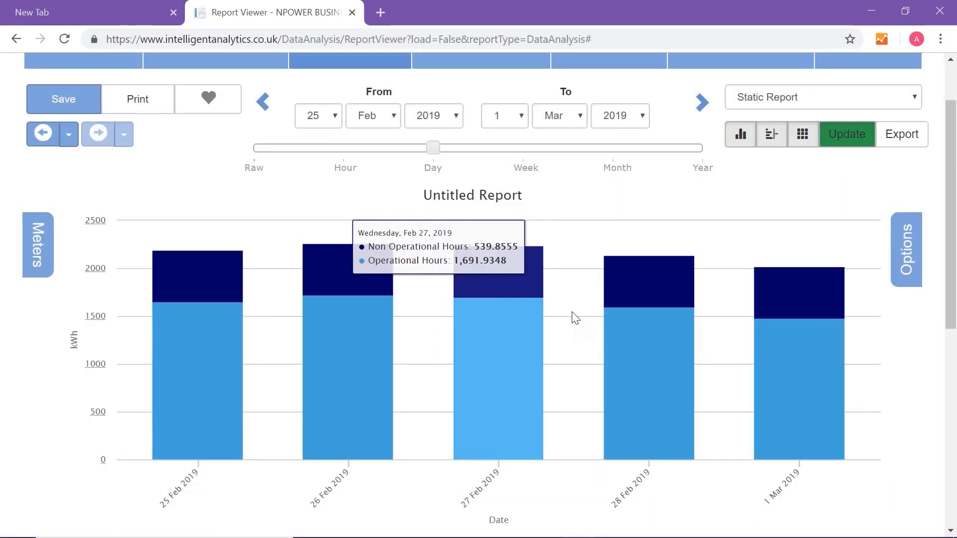
{"action": "scroll", "coordinate": [578, 324], "scroll_direction": "up", "scroll_amount": 2}
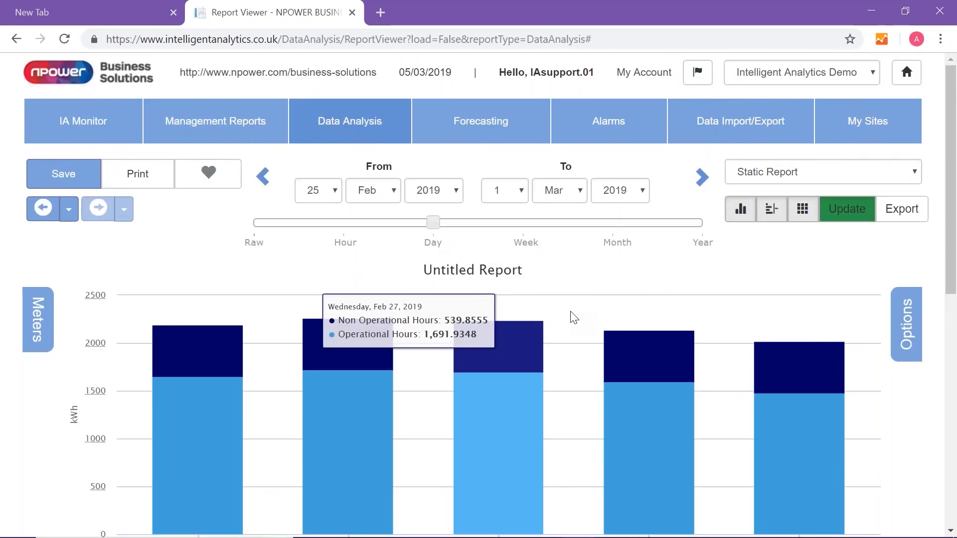
Remove the operational hours split from the report and review the plain daily chart and statistics
{"action": "left_click", "coordinate": [907, 330]}
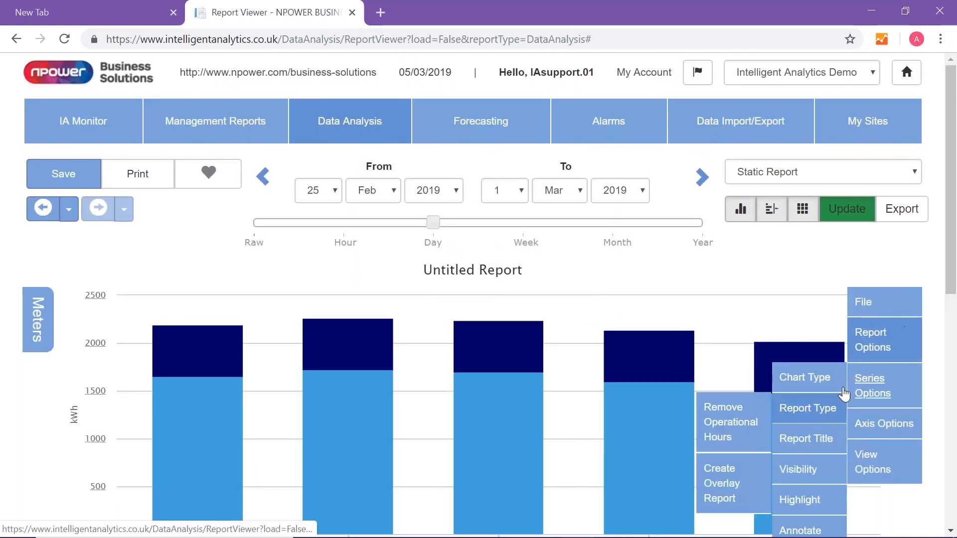
{"action": "left_click", "coordinate": [734, 422]}
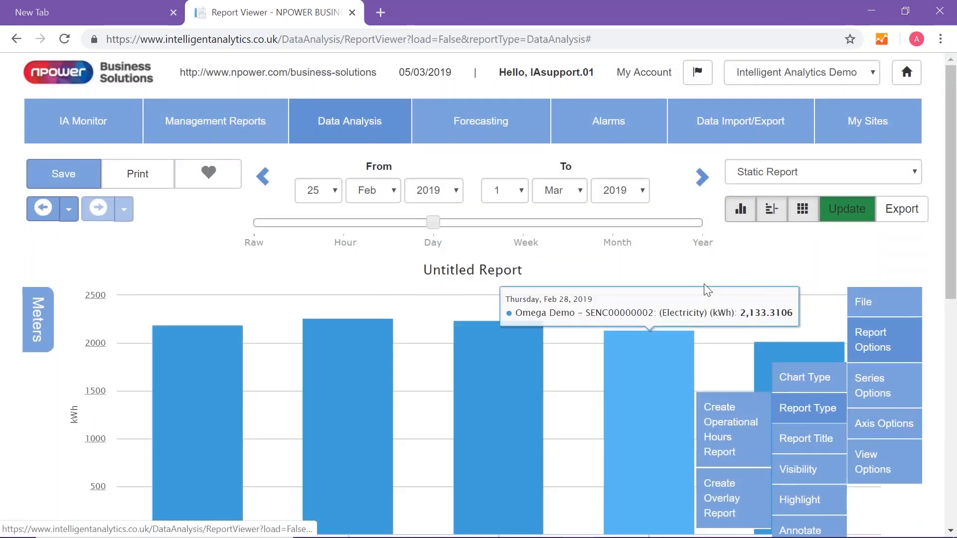
{"action": "scroll", "coordinate": [709, 291], "scroll_direction": "down", "scroll_amount": 9}
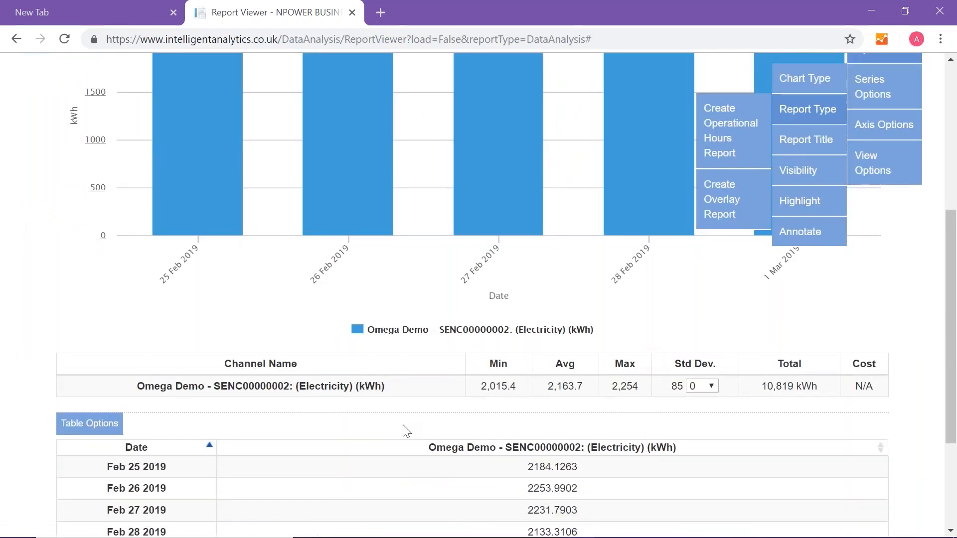
{"action": "scroll", "coordinate": [573, 403], "scroll_direction": "up", "scroll_amount": 4}
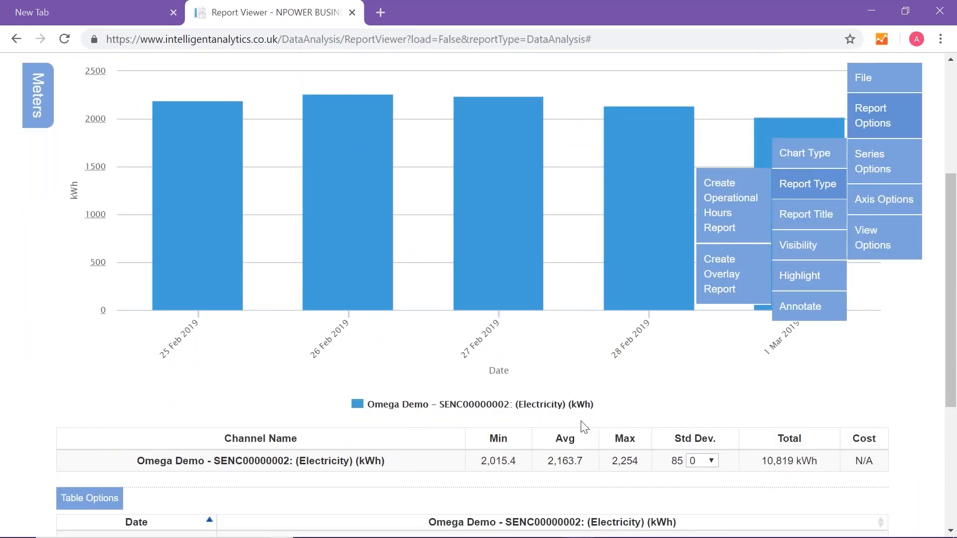
Set the report resolution to Raw and update the chart
{"action": "scroll", "coordinate": [584, 428], "scroll_direction": "up", "scroll_amount": 5}
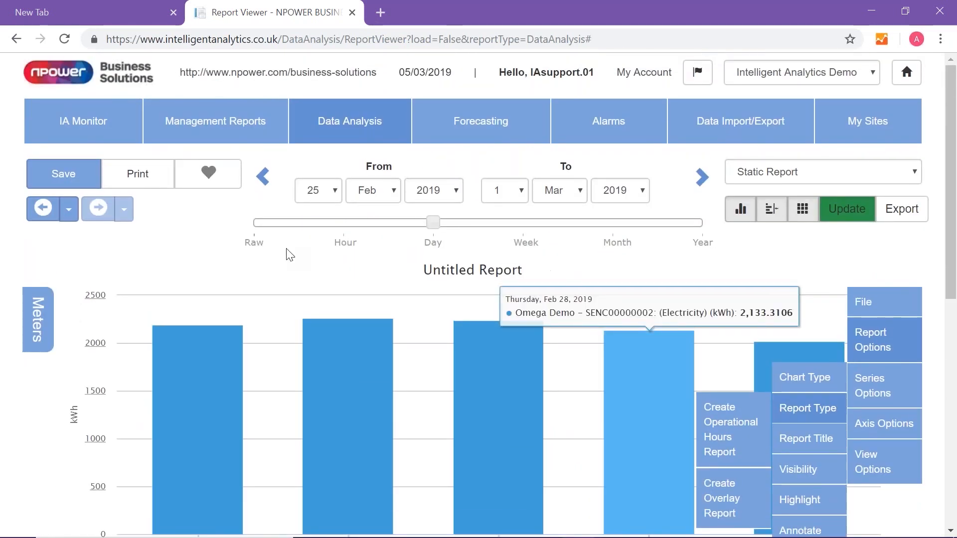
{"action": "left_click", "coordinate": [255, 241]}
{"action": "left_click", "coordinate": [848, 213]}
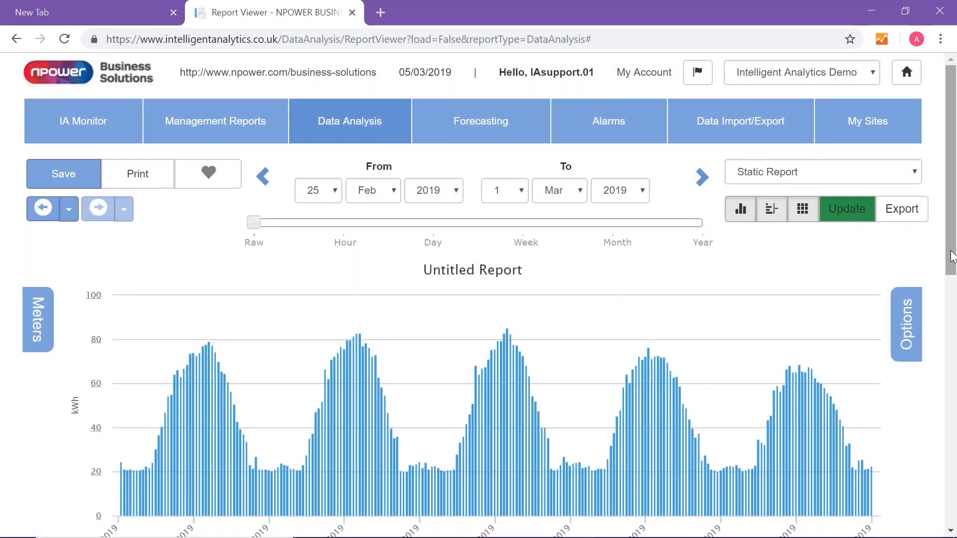
Highlight the Test Site 1 Weekday Opening Hours operational hours on the report chart
{"action": "scroll", "coordinate": [952, 260], "scroll_direction": "down", "scroll_amount": 3}
{"action": "left_click", "coordinate": [907, 210]}
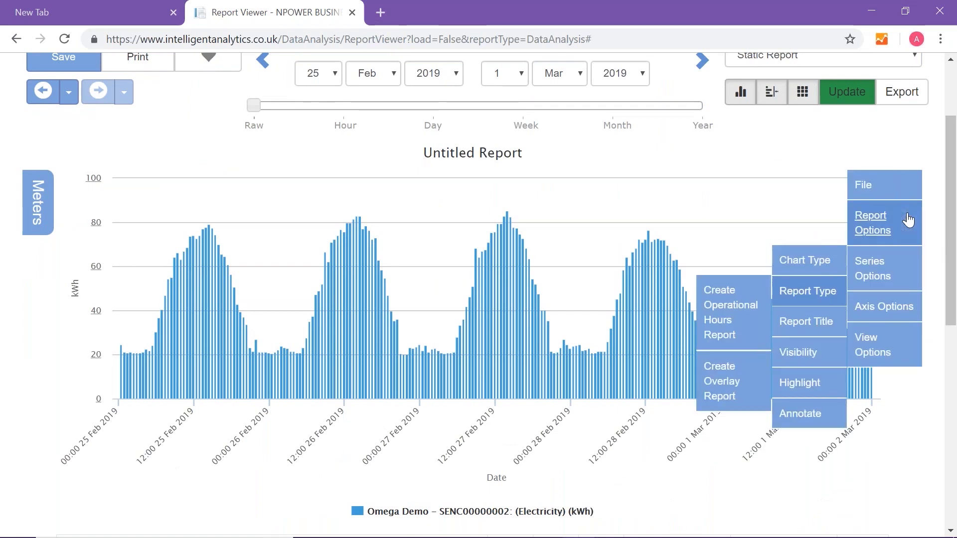
{"action": "mouse_move", "coordinate": [812, 383]}
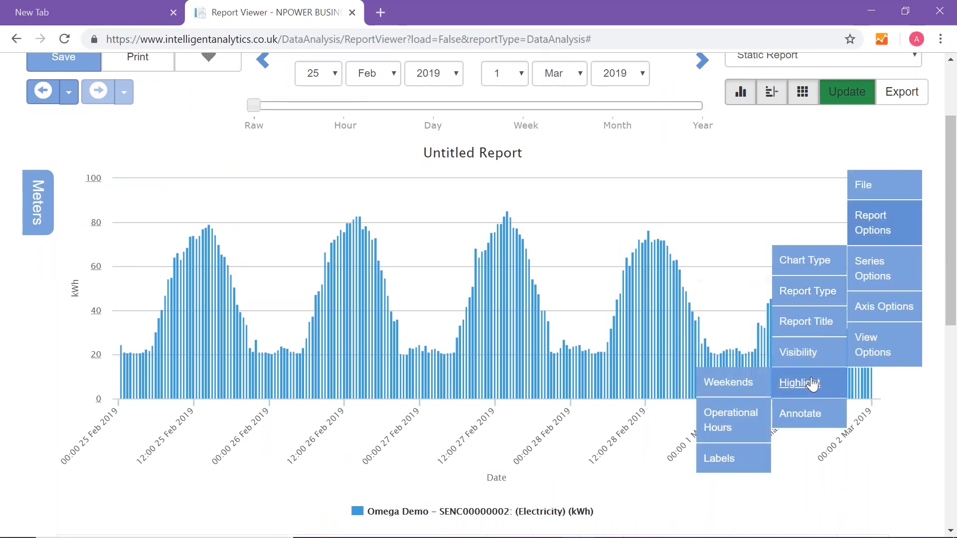
{"action": "left_click", "coordinate": [728, 423]}
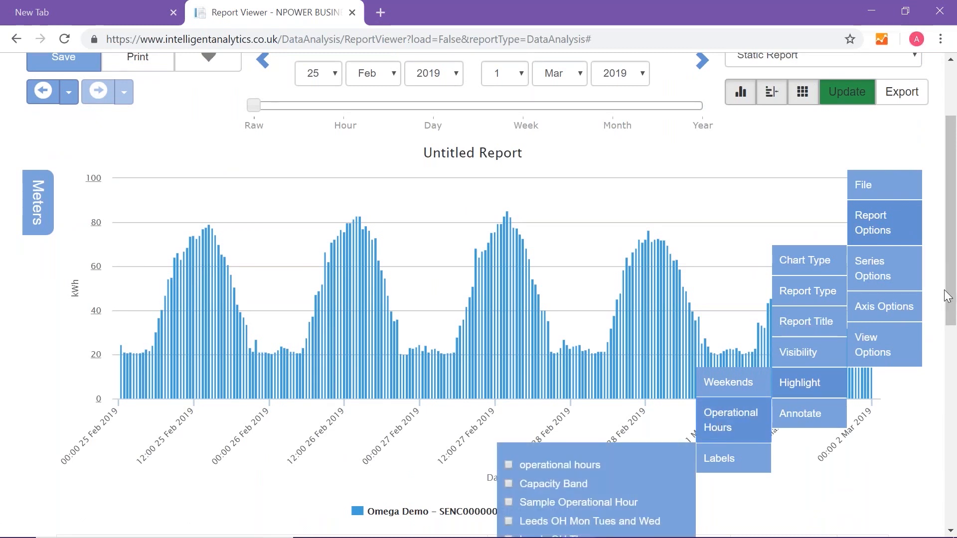
{"action": "left_click_drag", "start_coordinate": [954, 302], "coordinate": [953, 372]}
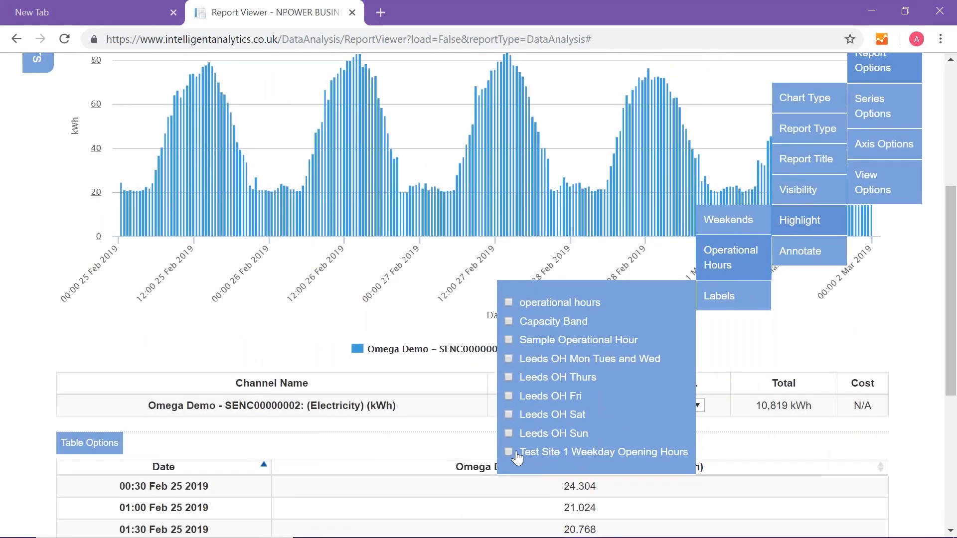
{"action": "left_click", "coordinate": [509, 451]}
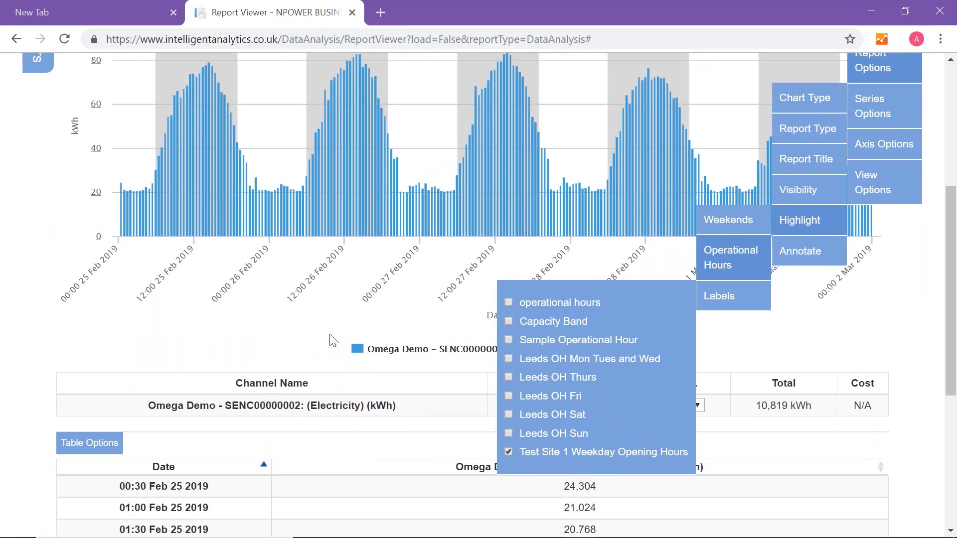
{"action": "left_click", "coordinate": [384, 359]}
{"action": "scroll", "coordinate": [387, 361], "scroll_direction": "up", "scroll_amount": 5}
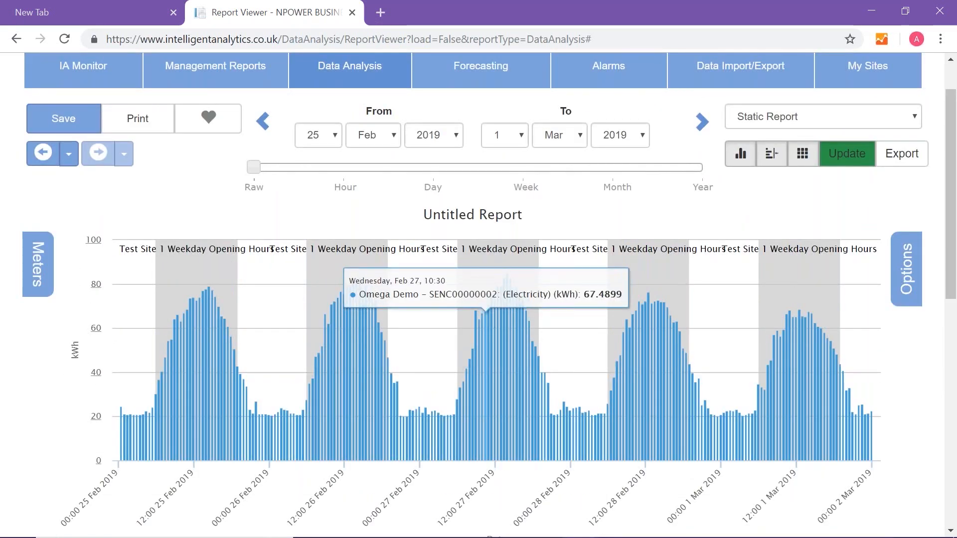